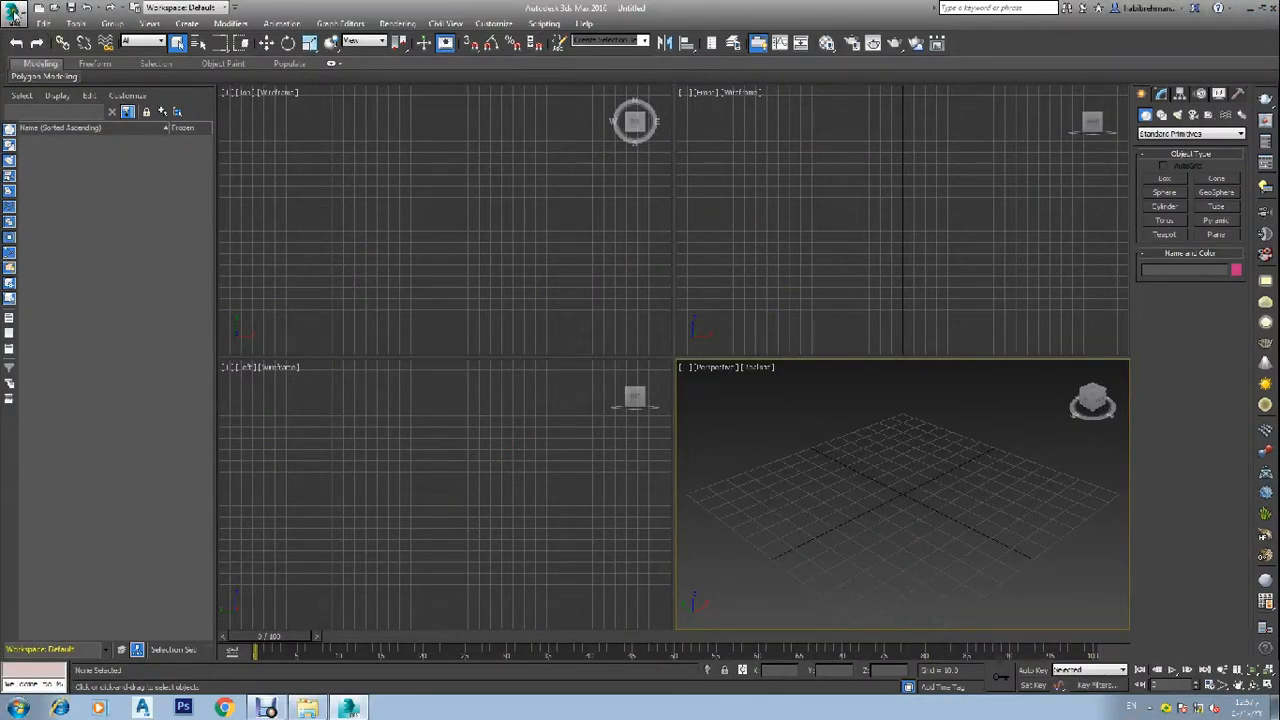
# - Open the information ocean scene from the 2d to vray 3dmax folder on drive D, loading it despite the missing DLL
pyautogui.click(16, 18)
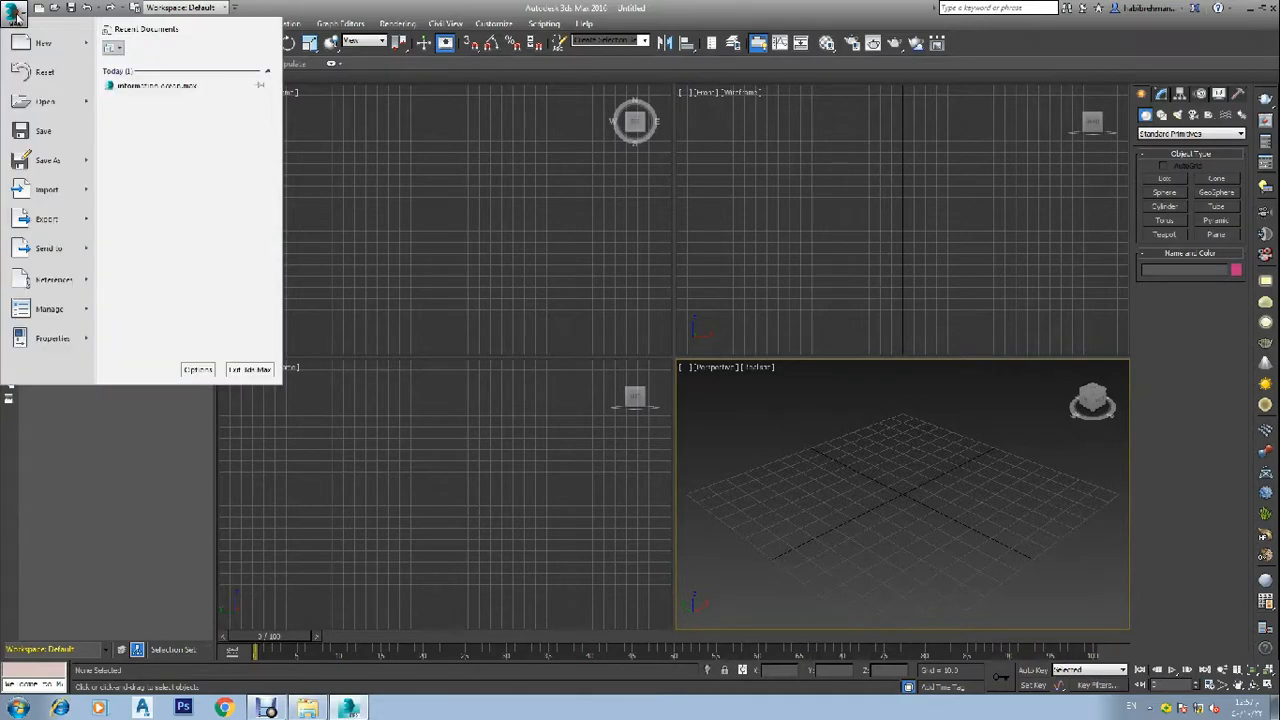
pyautogui.click(32, 104)
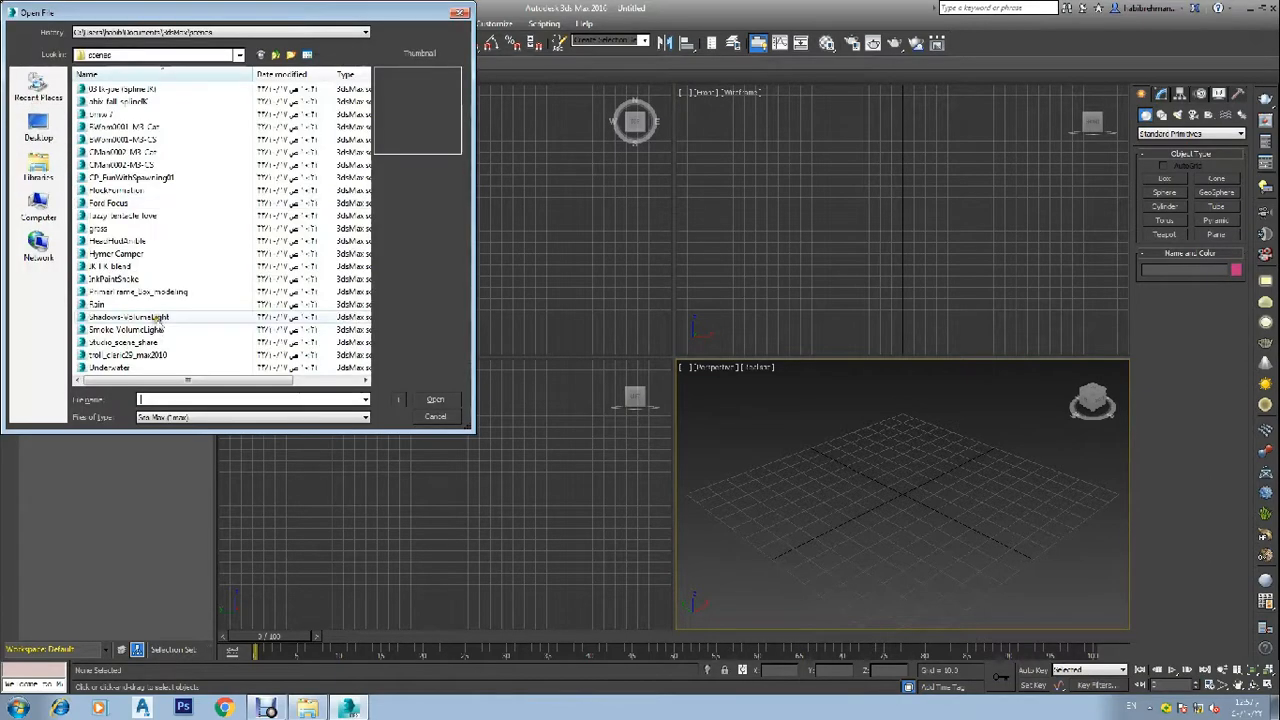
pyautogui.click(38, 210)
pyautogui.doubleClick(138, 150)
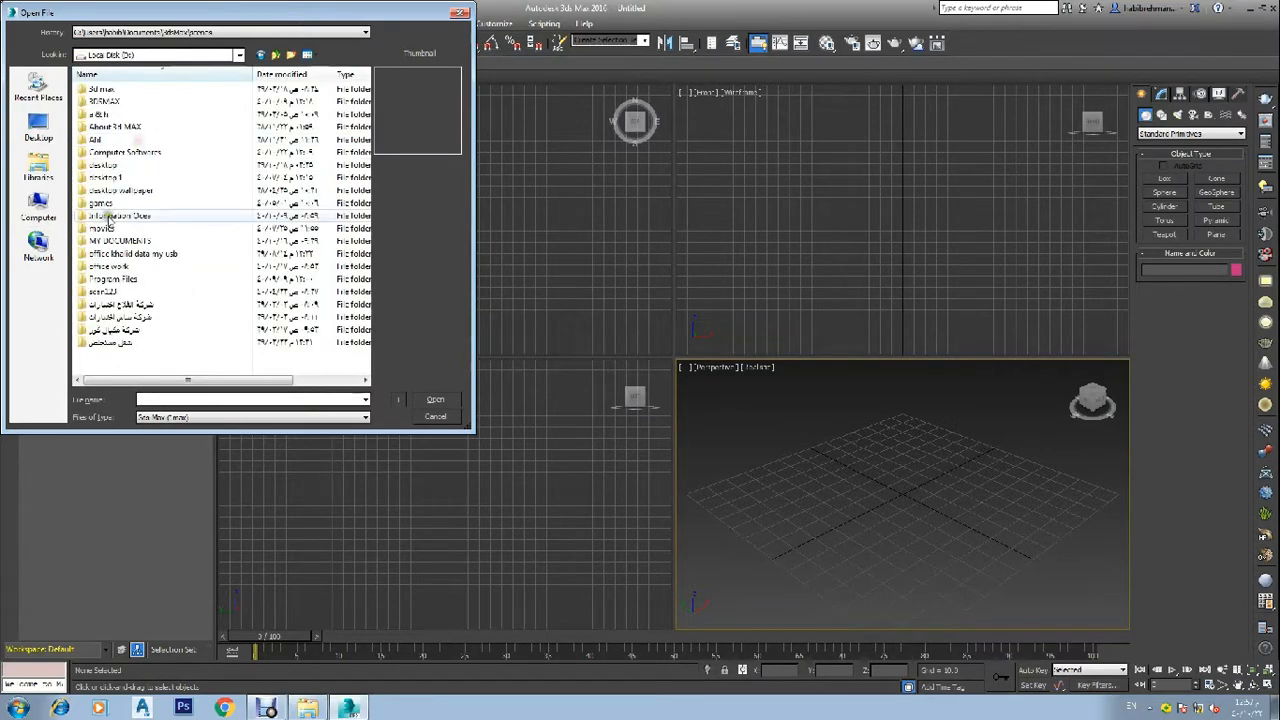
pyautogui.doubleClick(115, 240)
pyautogui.doubleClick(120, 218)
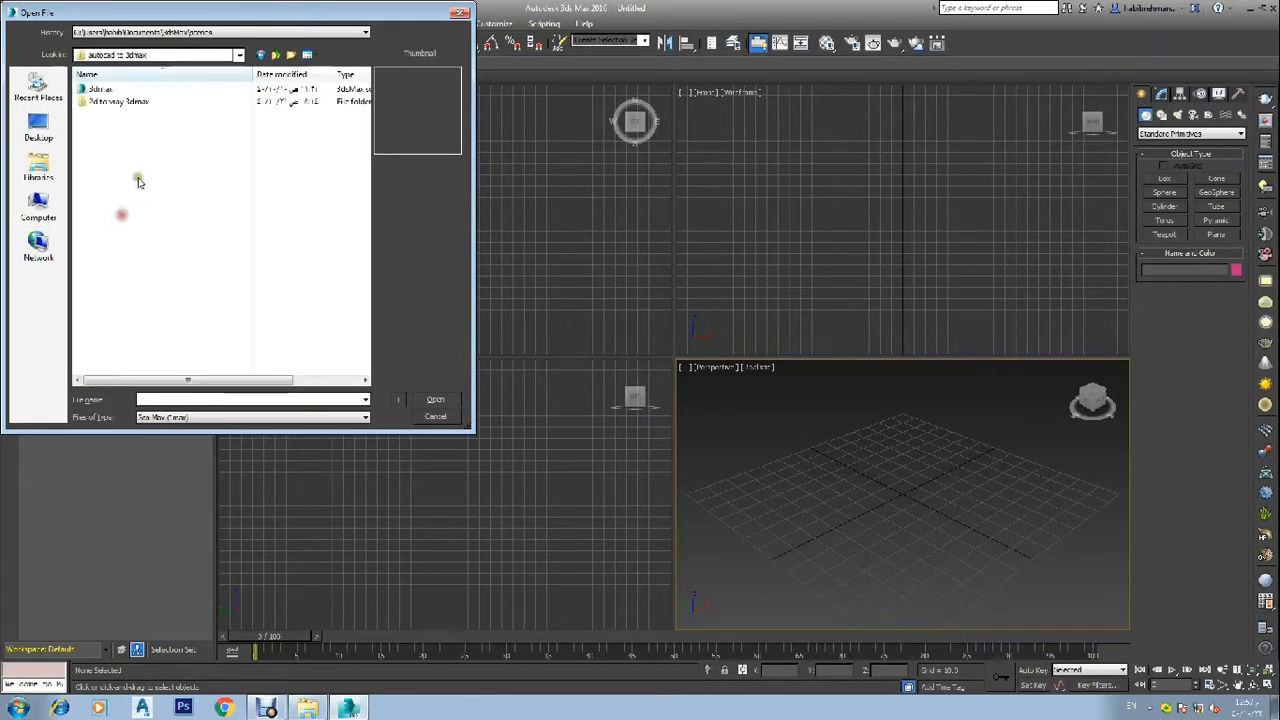
pyautogui.doubleClick(154, 103)
pyautogui.click(243, 202)
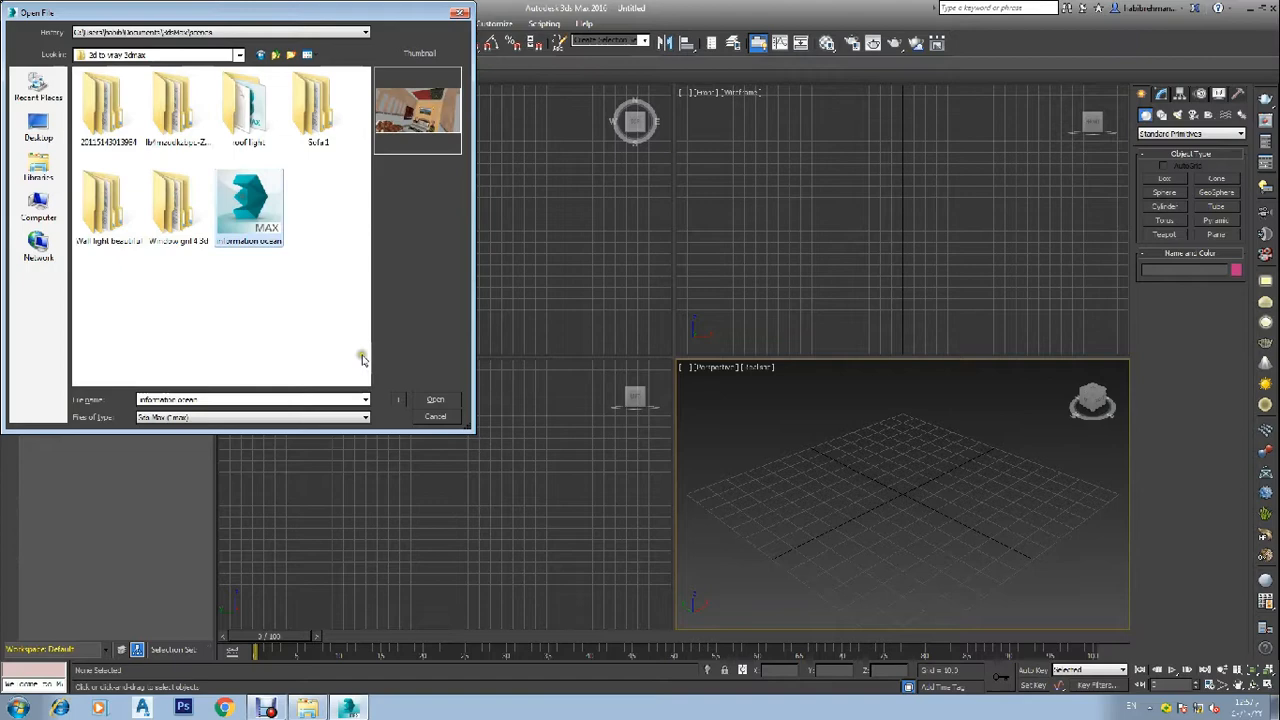
pyautogui.click(433, 399)
pyautogui.click(566, 247)
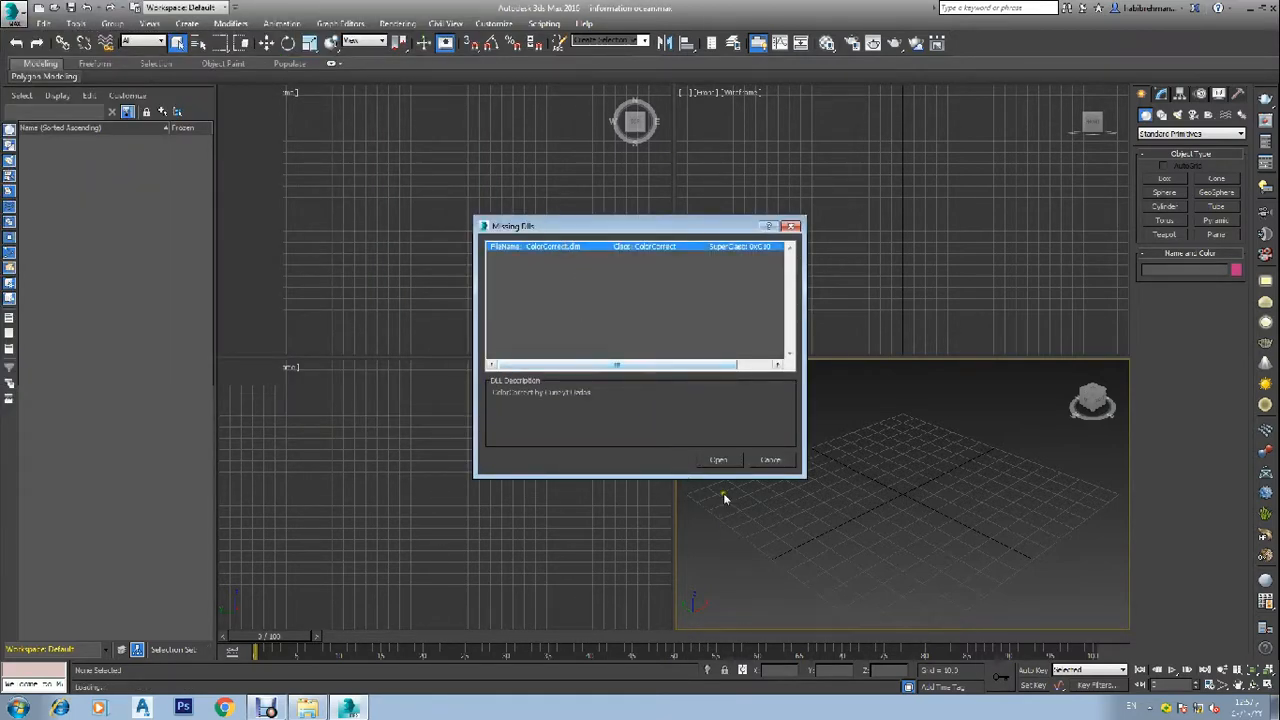
pyautogui.click(720, 461)
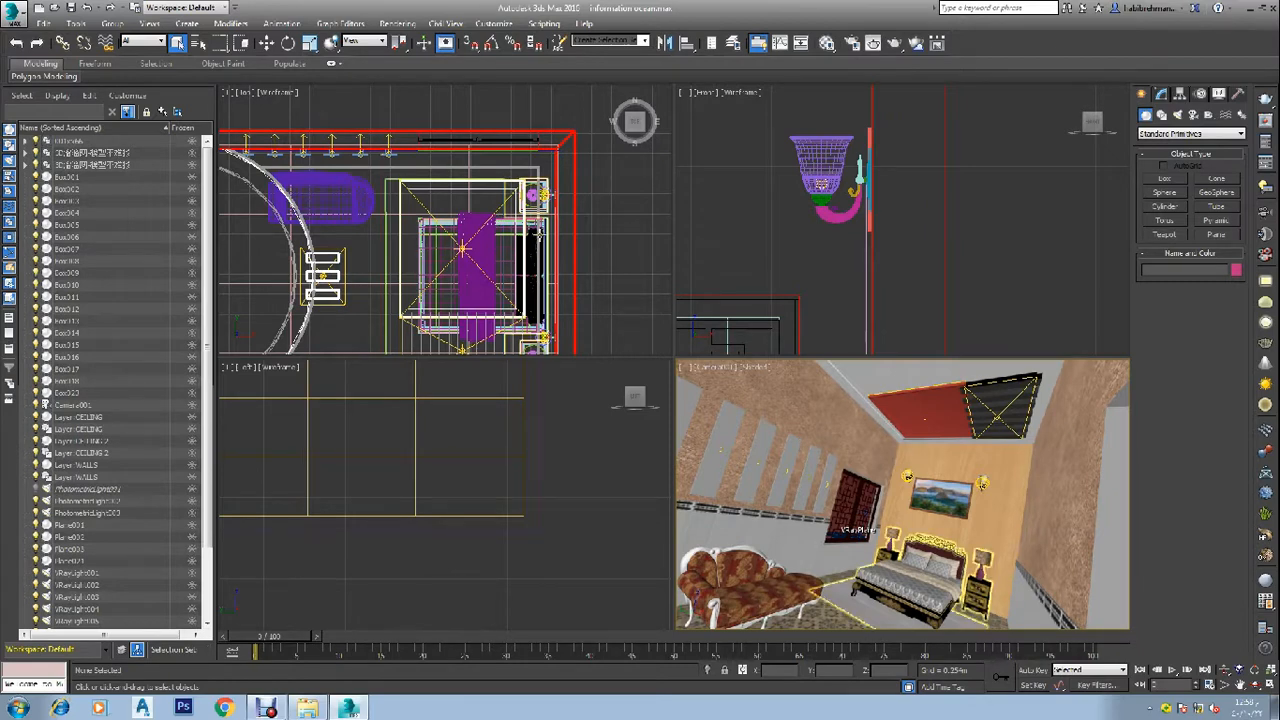
# - Merge erco-80017-000-en-max from the roof light folder into the scene, placing it in the Top view near the room's upper-right corner
pyautogui.scroll(-5, 522, 235)
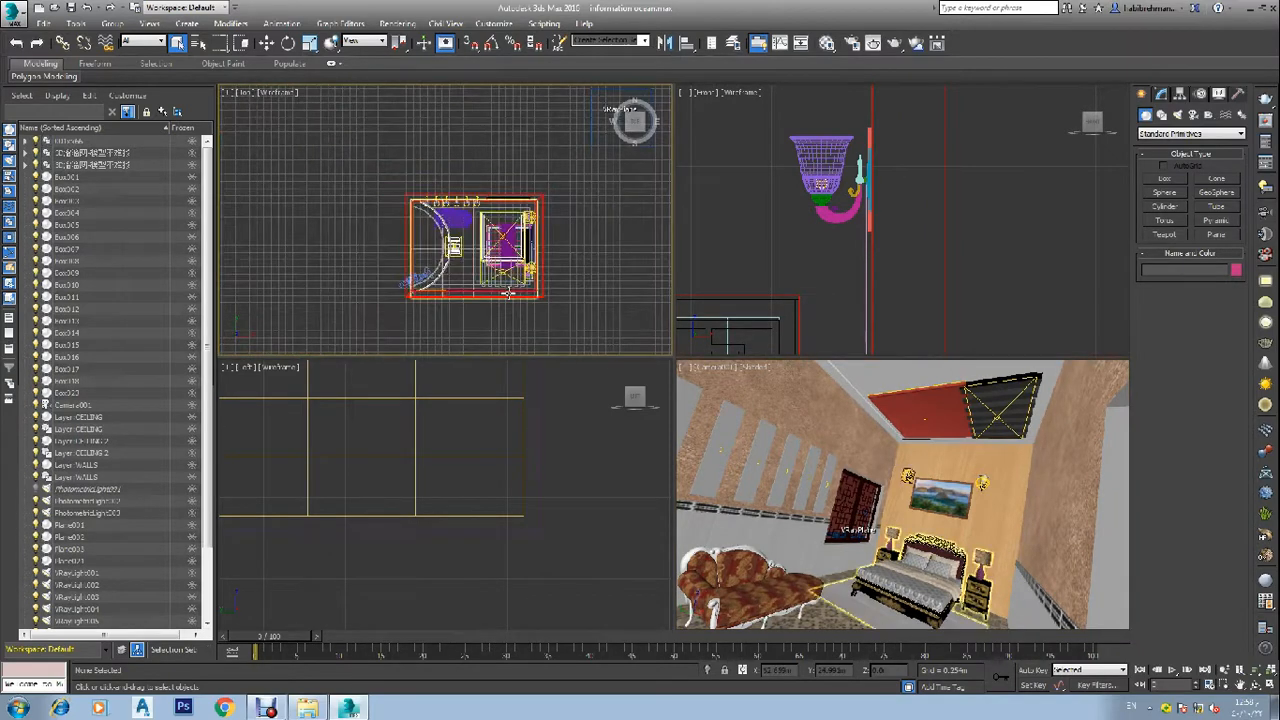
pyautogui.click(307, 708)
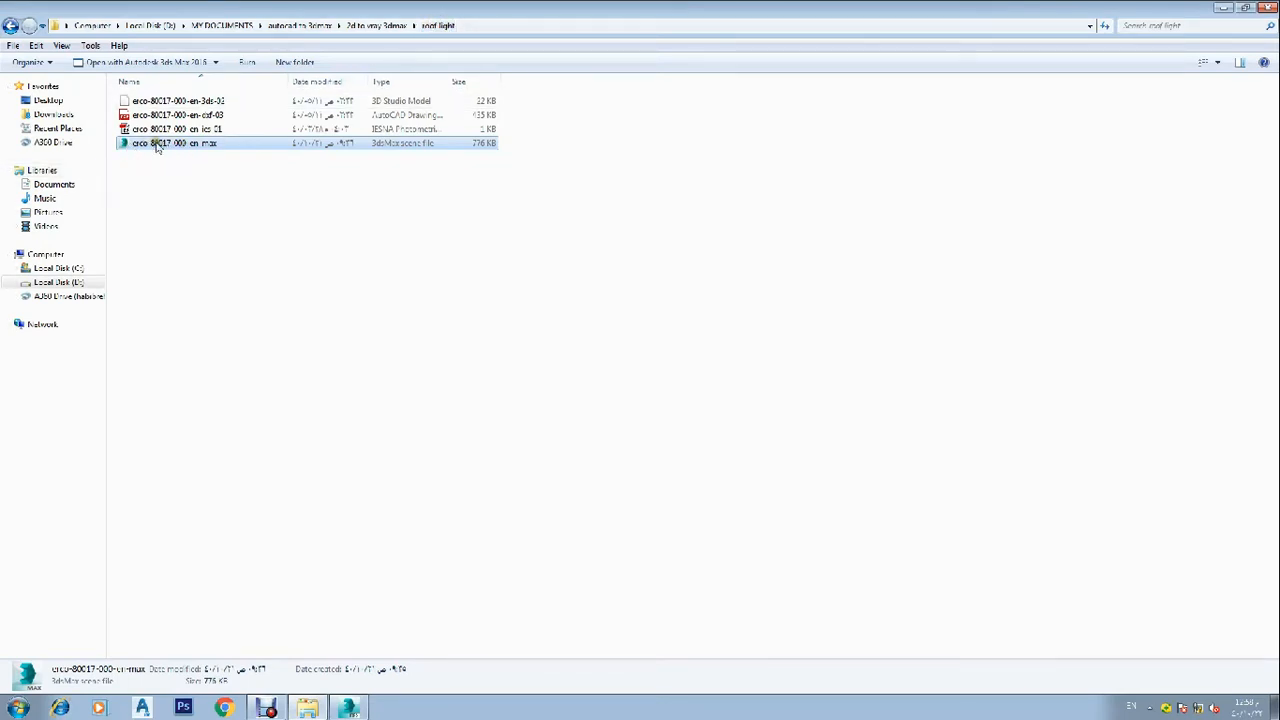
pyautogui.click(349, 708)
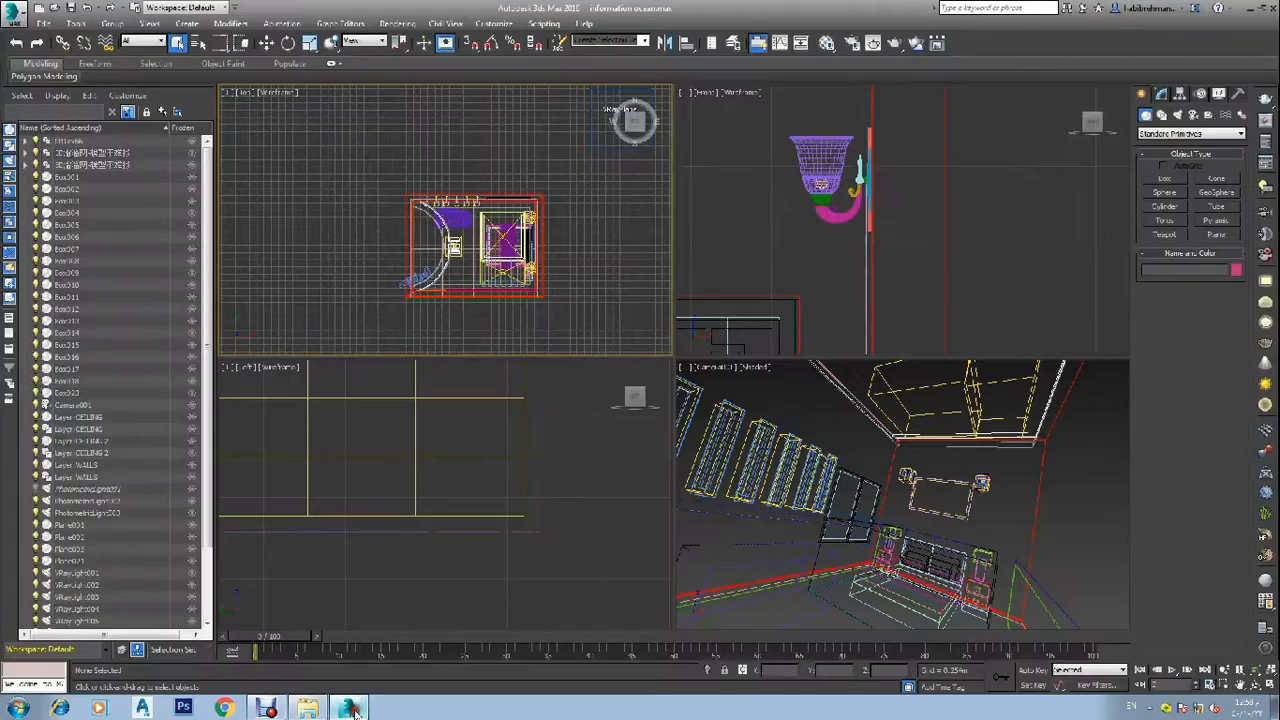
pyautogui.moveTo(472, 250); pyautogui.dragTo(518, 204)
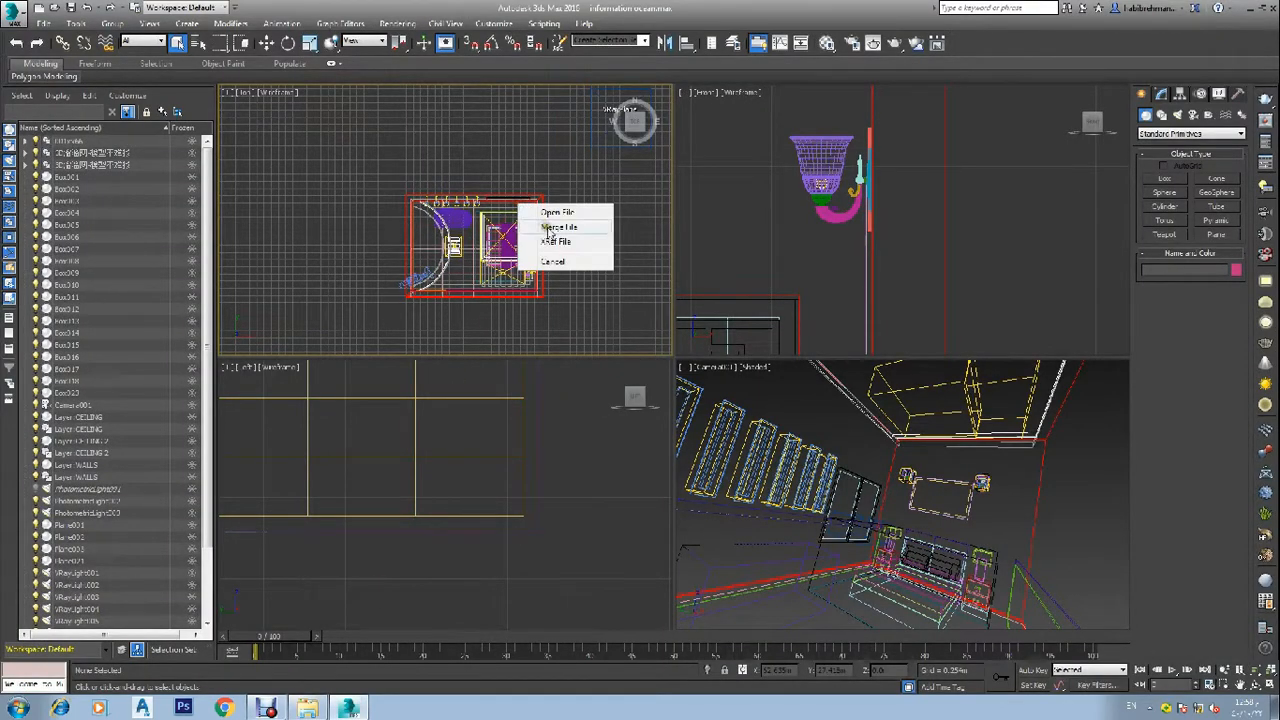
pyautogui.click(545, 229)
pyautogui.scroll(6, 538, 232)
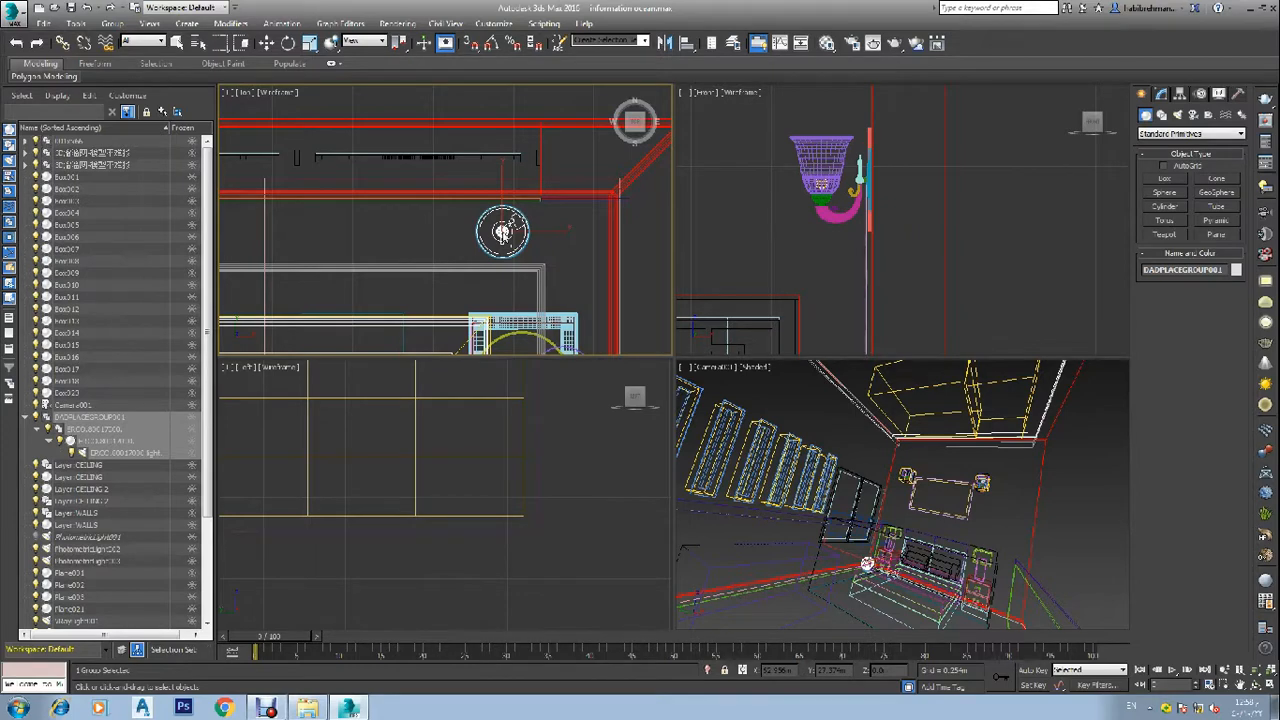
pyautogui.click(503, 232)
# - Scale the merged roof light down in the XY plane to about 73% in the Top view
pyautogui.press('w')
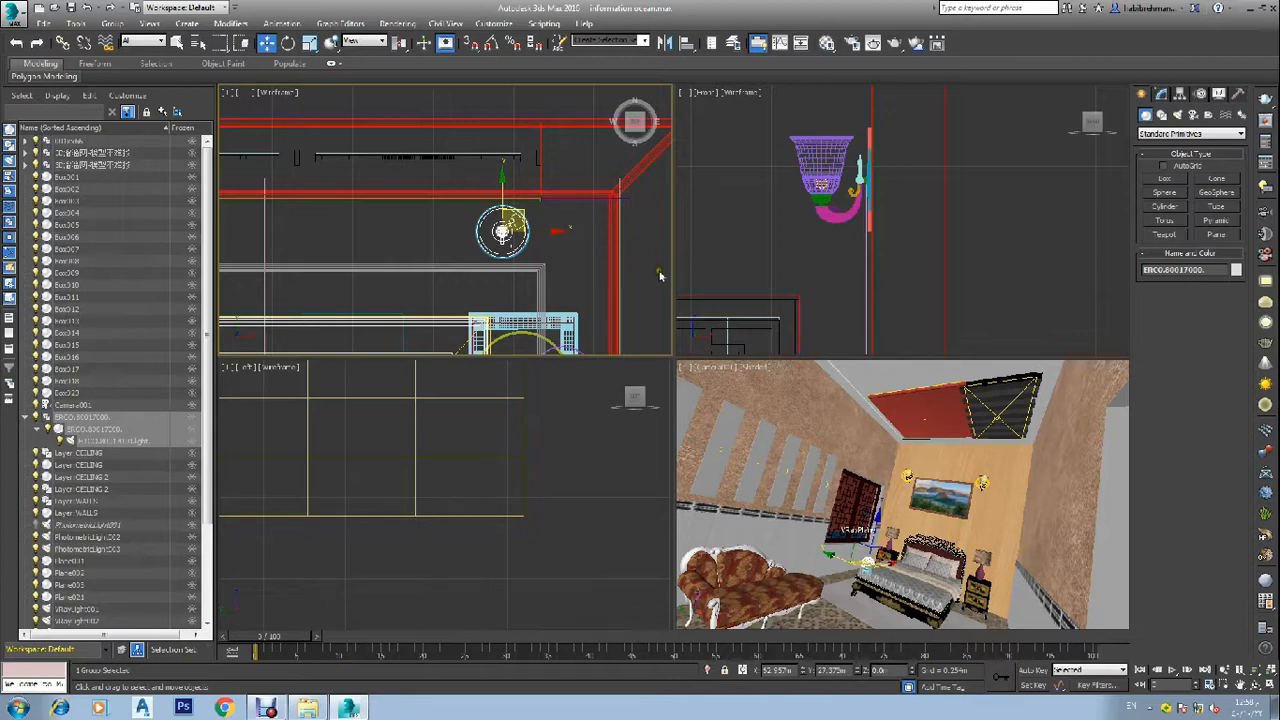
pyautogui.press('r')
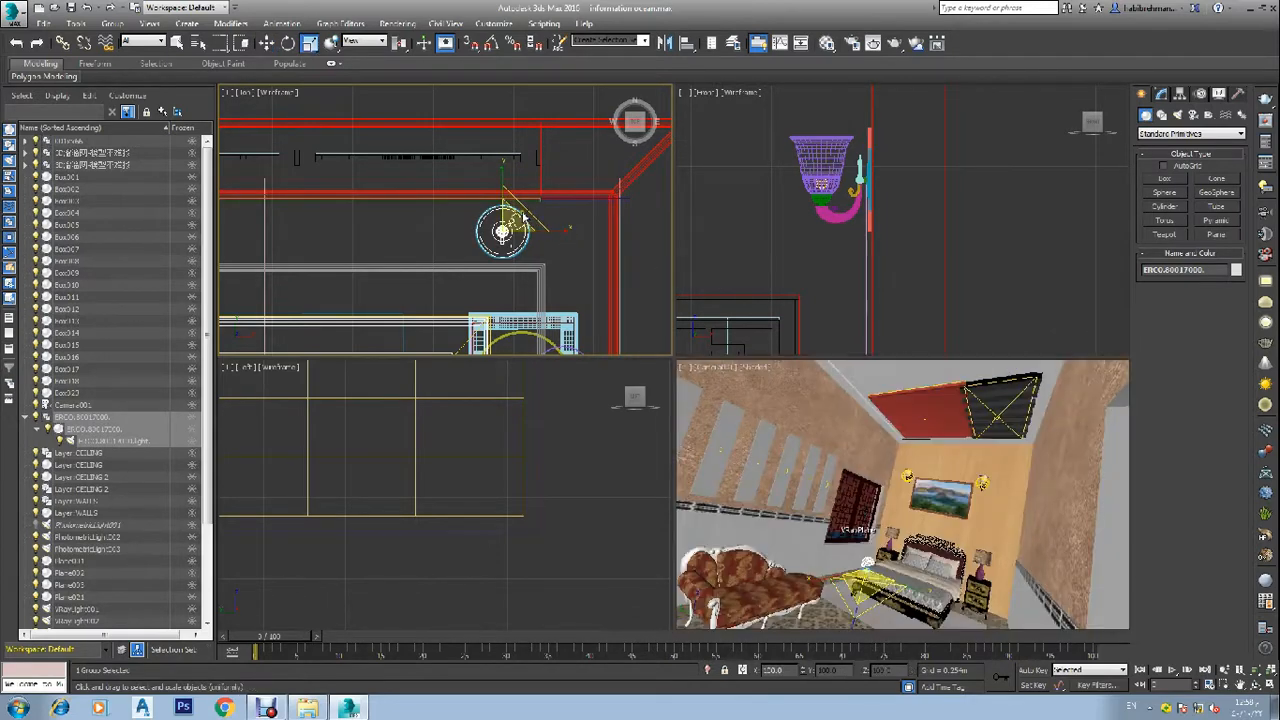
pyautogui.moveTo(540, 222)
pyautogui.mouseDown()
pyautogui.moveTo(524, 238)
pyautogui.moveTo(537, 262)
pyautogui.mouseUp()
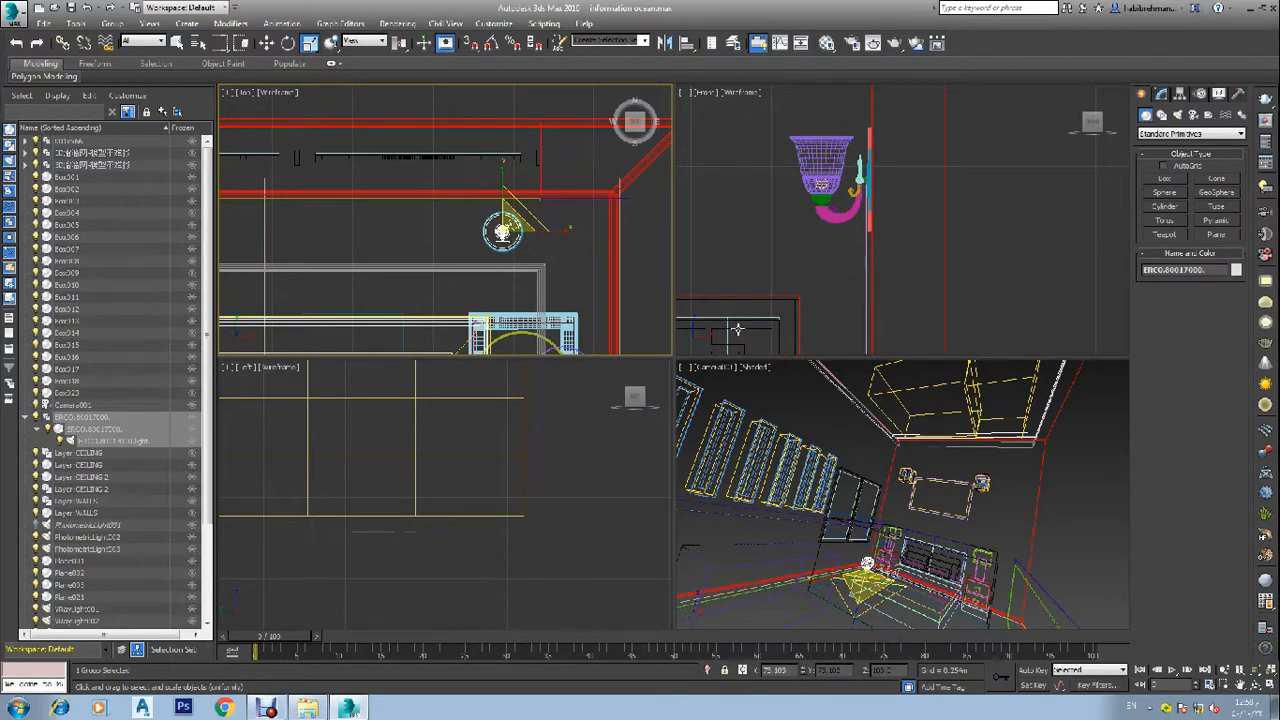
# - Move the roof light straight up to the ceiling in the Front view, to a Z height of about 3.44 m
pyautogui.rightClick(750, 232)
pyautogui.press('w')
pyautogui.press('z')
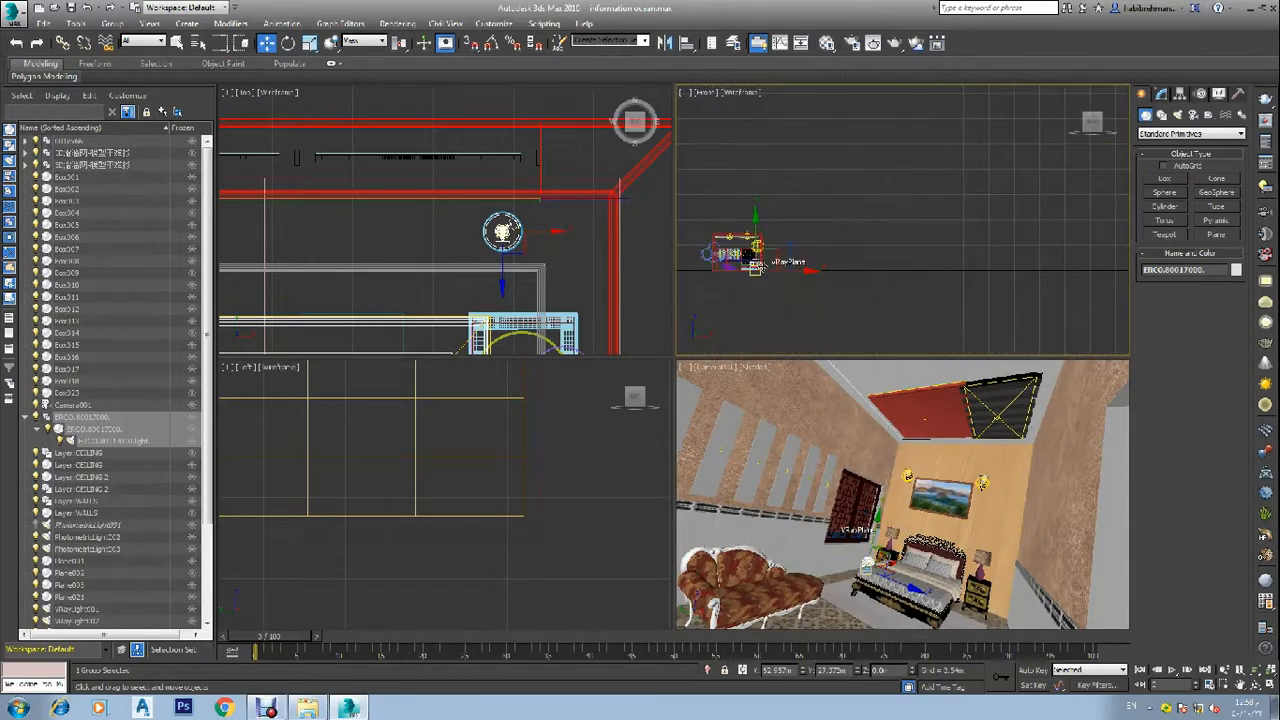
pyautogui.scroll(5, 755, 225)
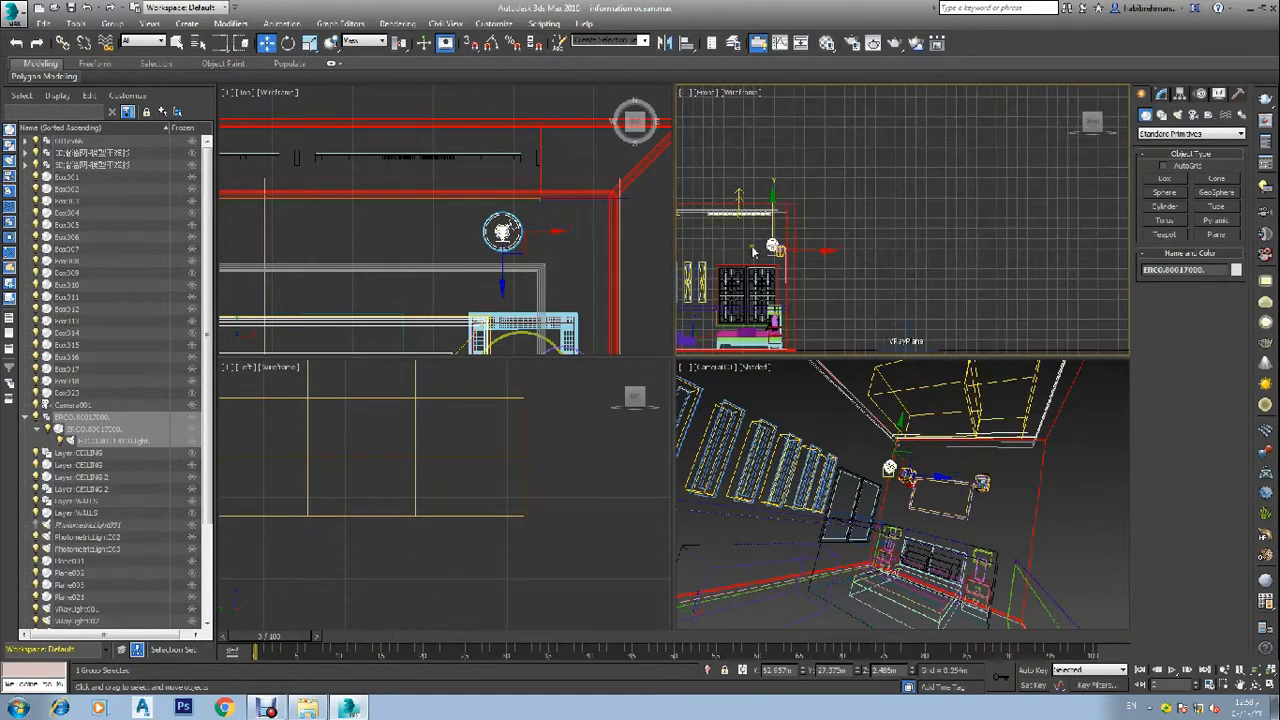
pyautogui.moveTo(758, 274); pyautogui.dragTo(757, 208)
pyautogui.scroll(5, 756, 209)
pyautogui.moveTo(774, 300)
pyautogui.mouseDown()
pyautogui.moveTo(780, 150)
pyautogui.moveTo(771, 184)
pyautogui.moveTo(772, 166)
pyautogui.mouseUp()
pyautogui.scroll(4, 776, 152)
# - Mirror the roof light on the Y axis with No Clone so that it faces the other way
pyautogui.click(664, 43)
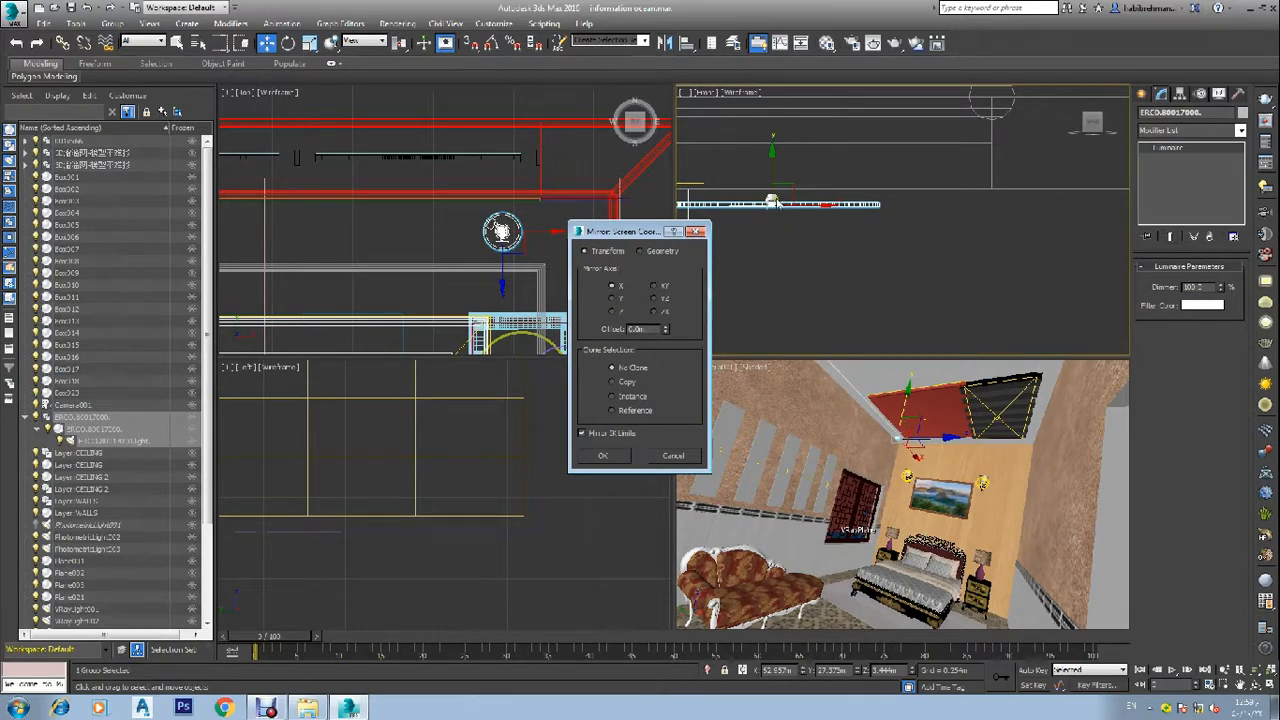
pyautogui.click(612, 299)
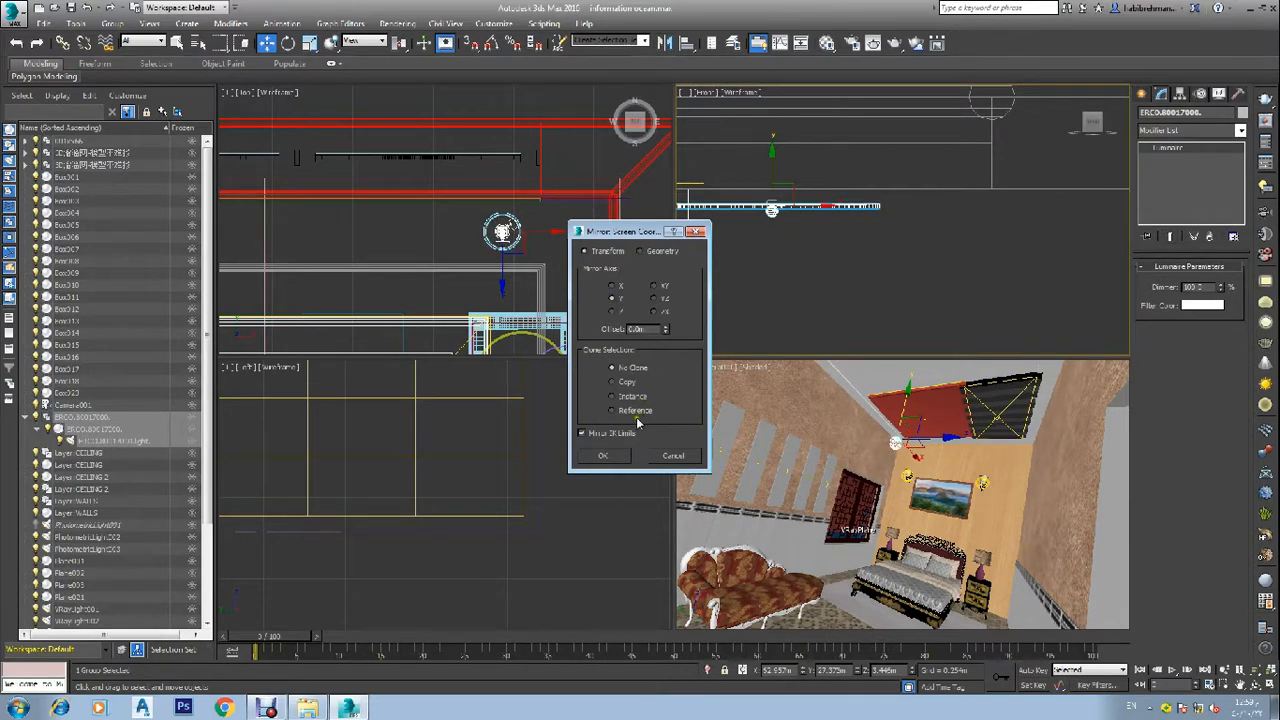
pyautogui.click(617, 455)
# - Fine-tune the mirrored roof light's height against the ceiling in the Front view, to Z about 3.454 m
pyautogui.scroll(2, 770, 180)
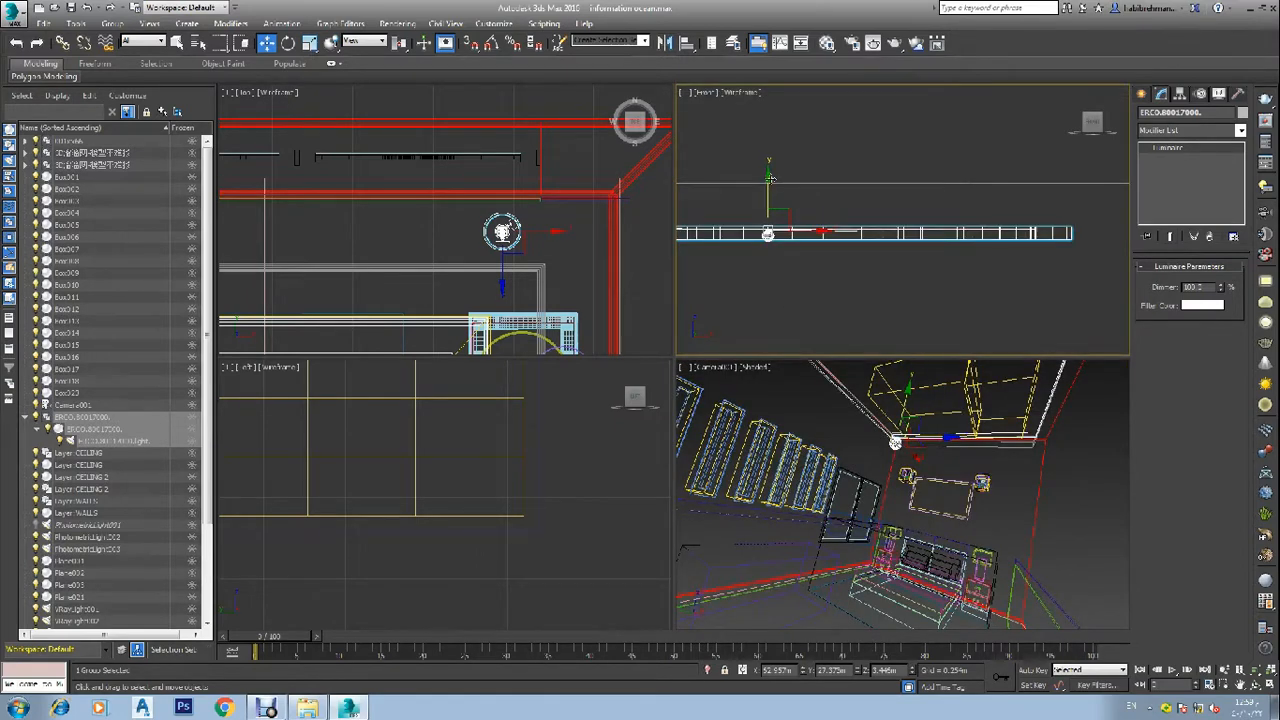
pyautogui.scroll(4, 774, 210)
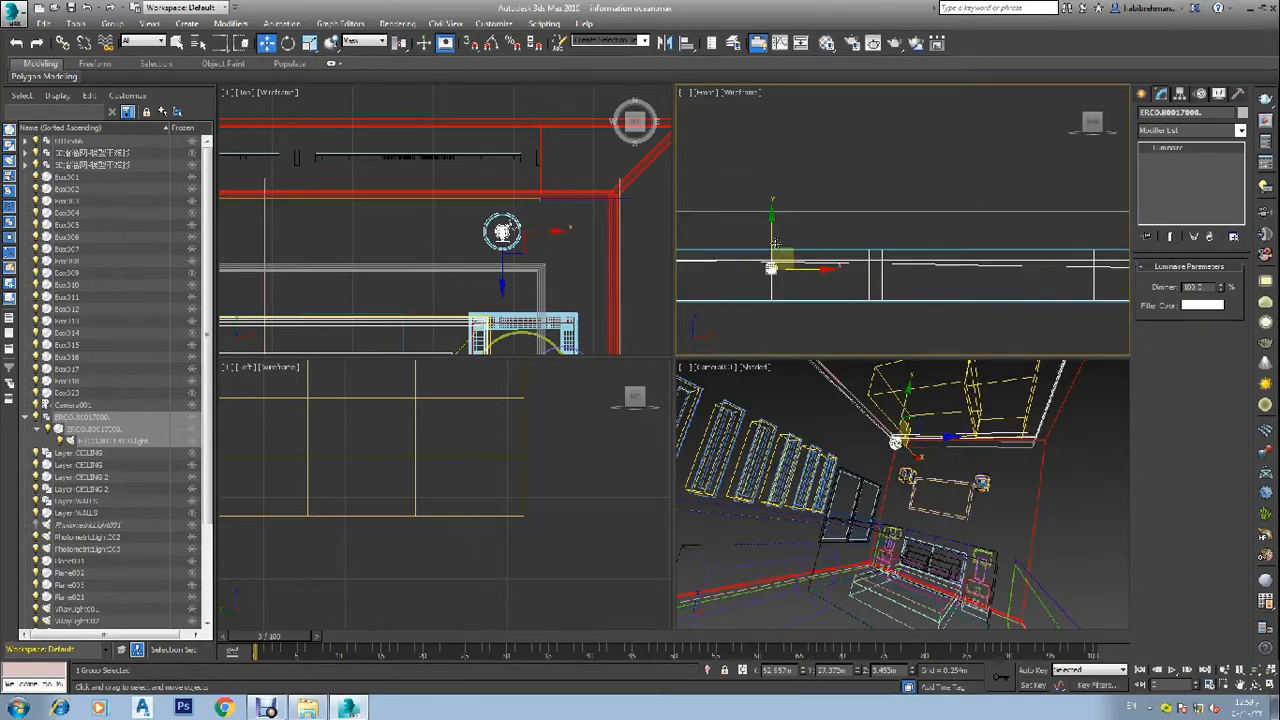
pyautogui.moveTo(773, 240); pyautogui.dragTo(772, 192, button='middle')
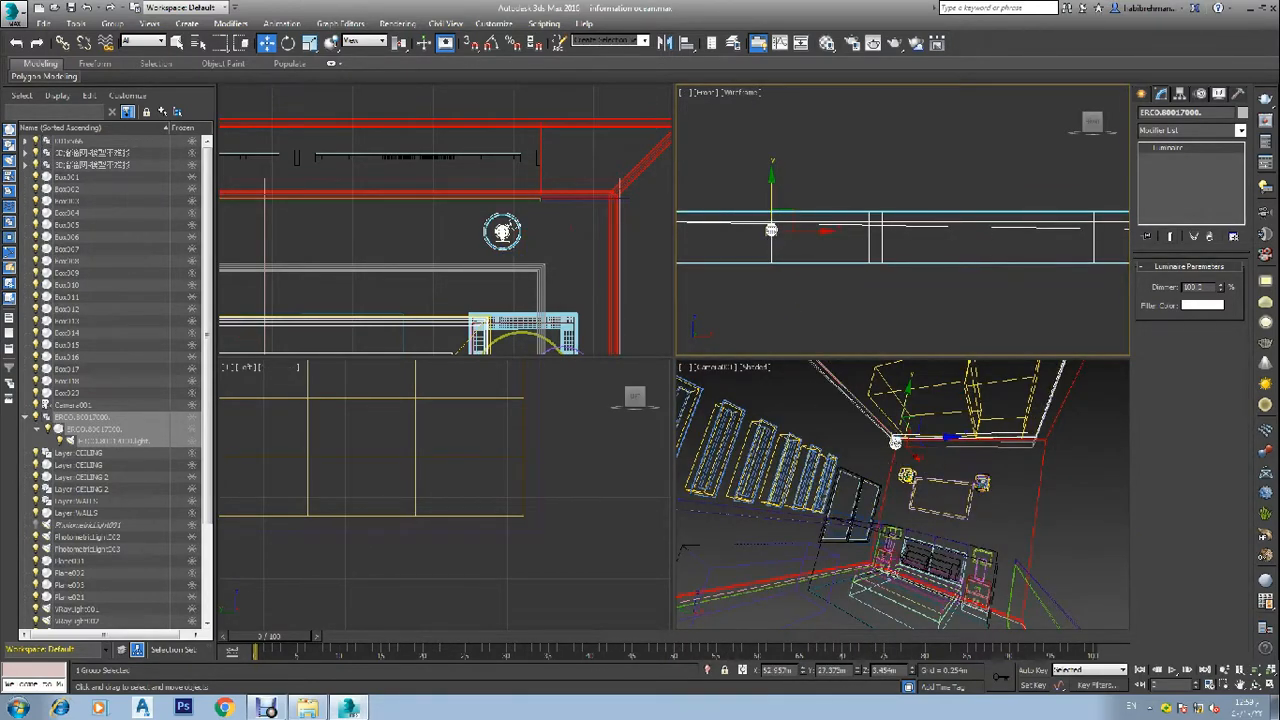
# - Render the camera view with V-Ray to check the roof light, and close the render windows
pyautogui.click(895, 441)
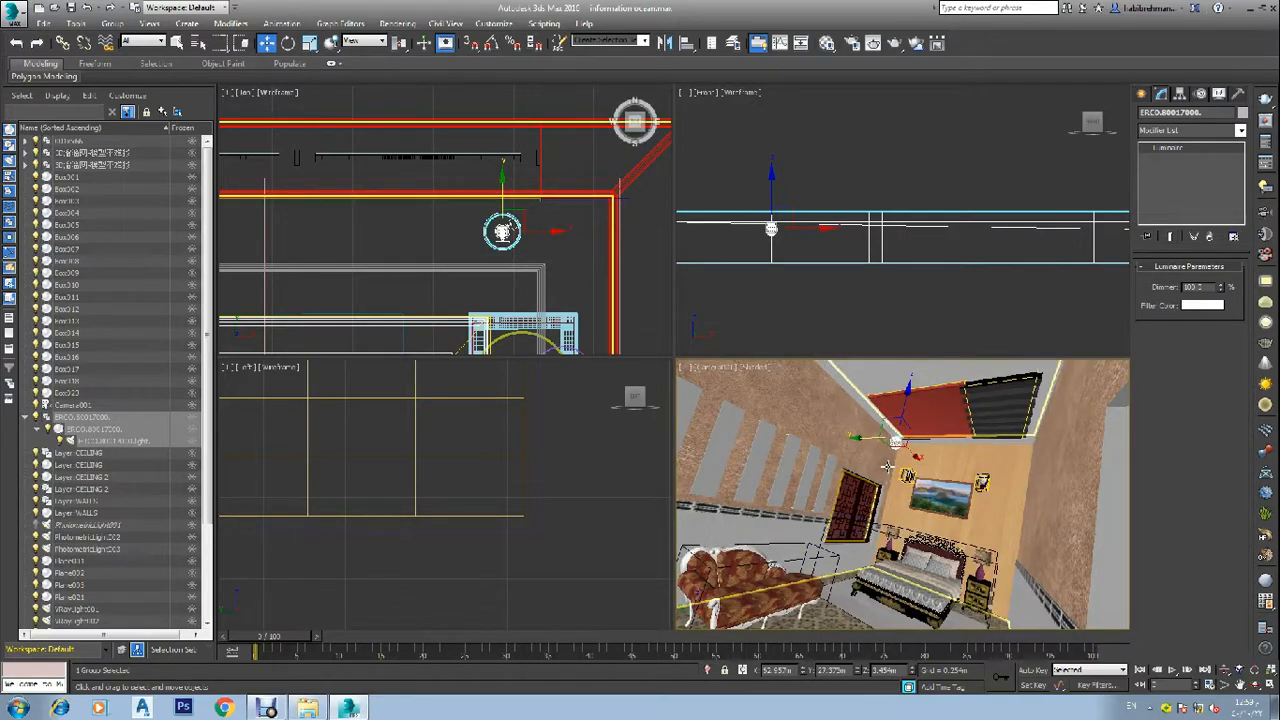
pyautogui.press('F10')
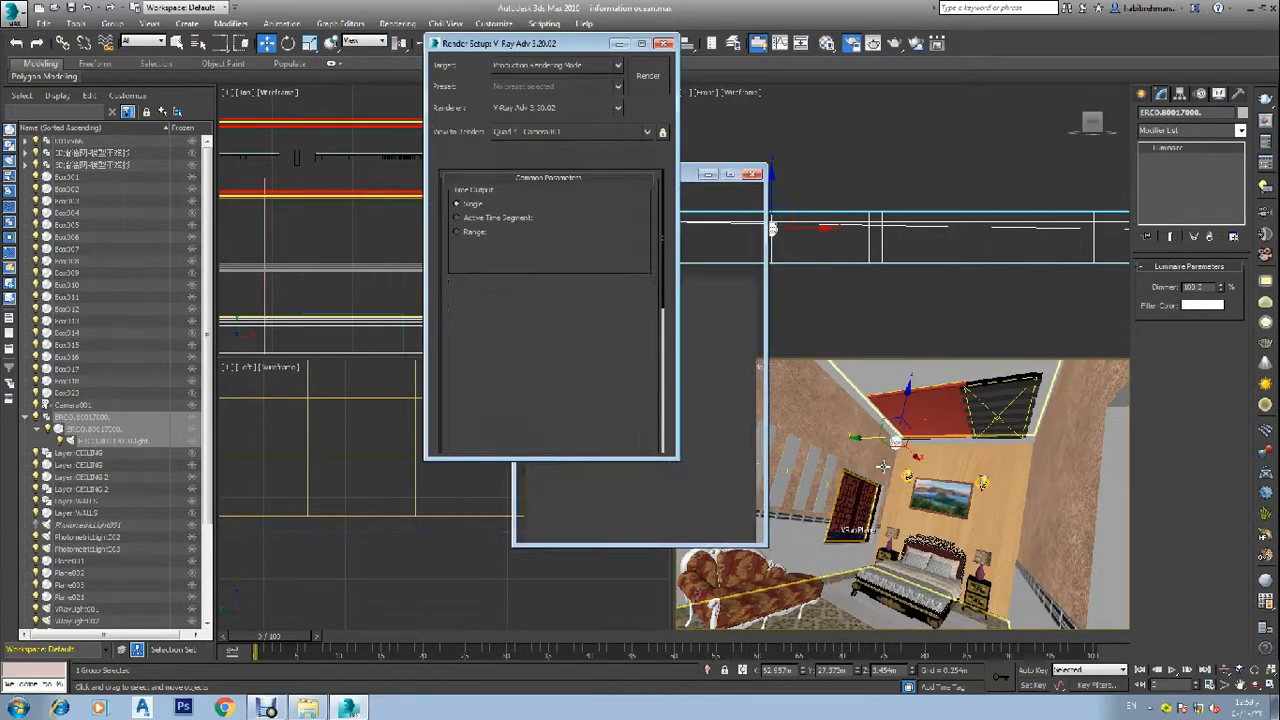
pyautogui.click(646, 78)
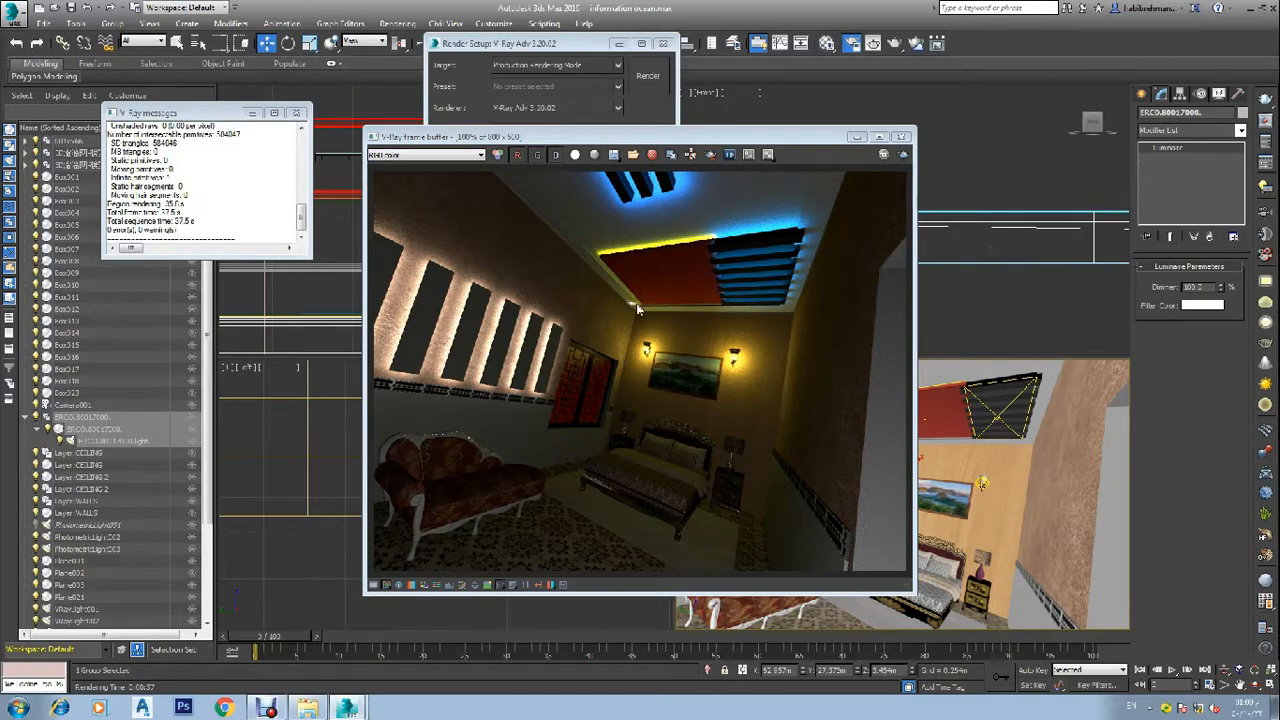
pyautogui.click(901, 136)
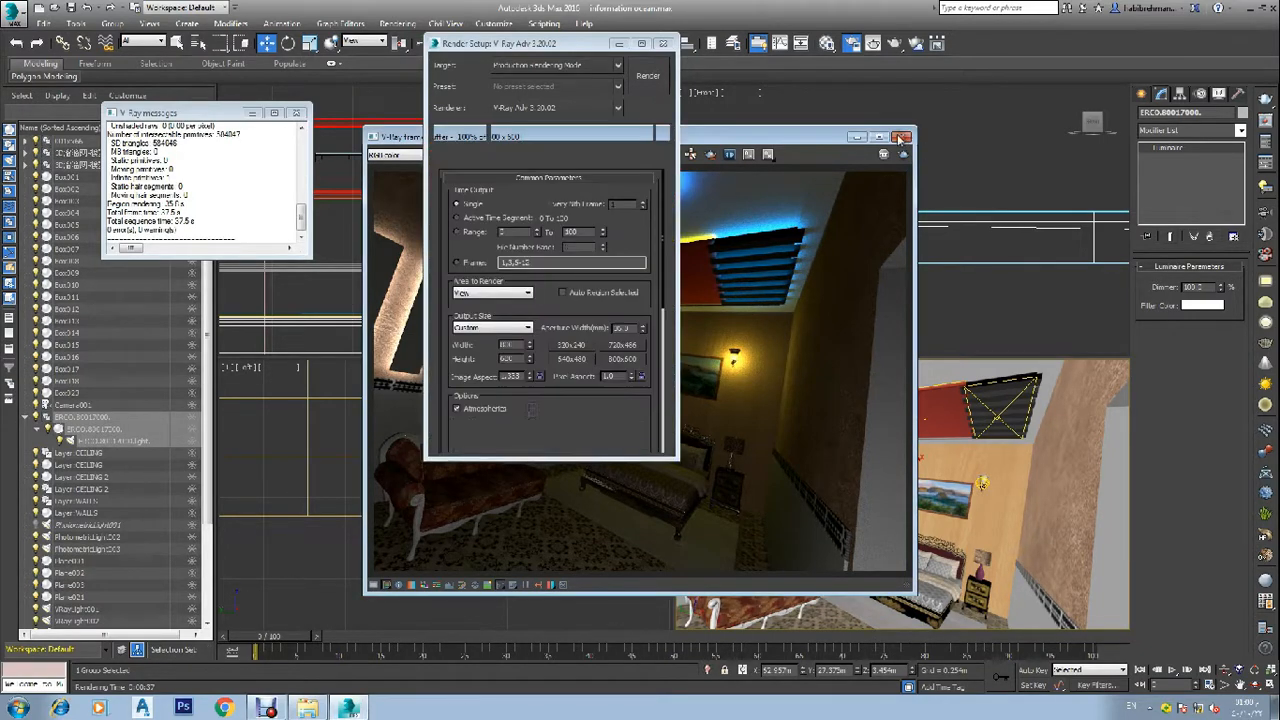
pyautogui.click(663, 43)
pyautogui.click(296, 114)
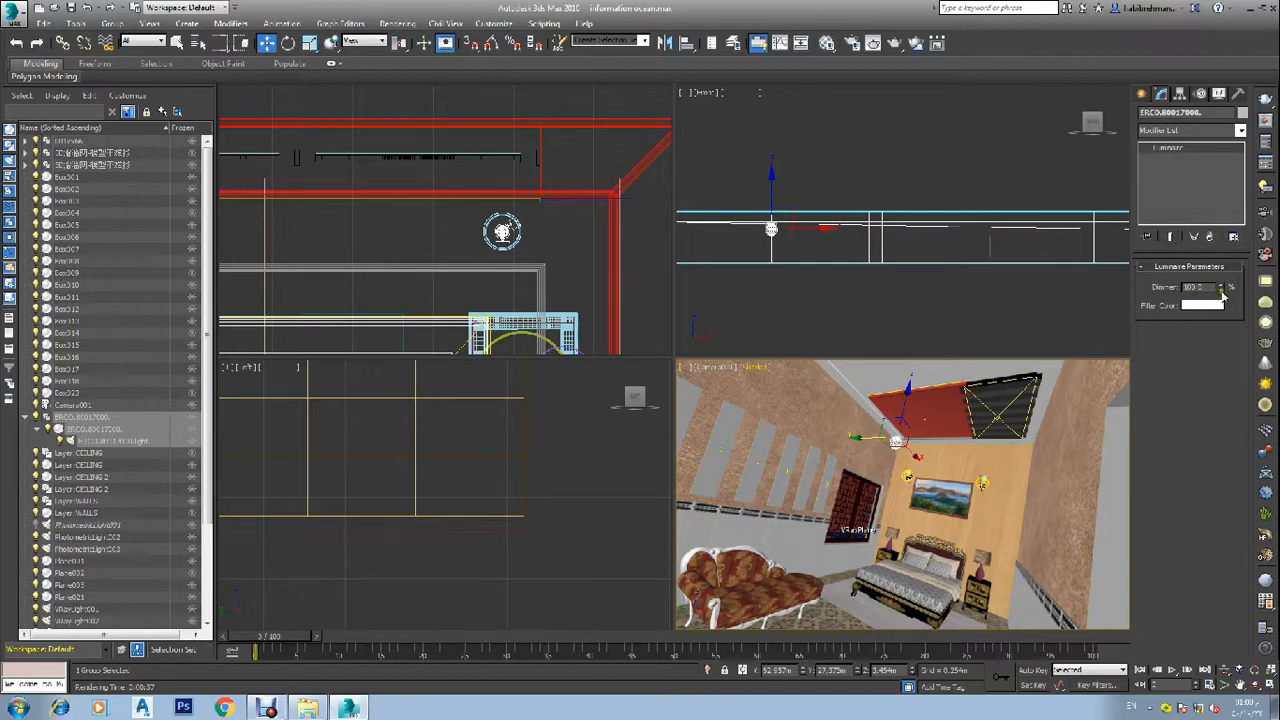
# - Set the roof light's luminaire Dimmer to 74%, re-render the camera view and close the render windows
pyautogui.moveTo(1222, 292); pyautogui.dragTo(1224, 460)
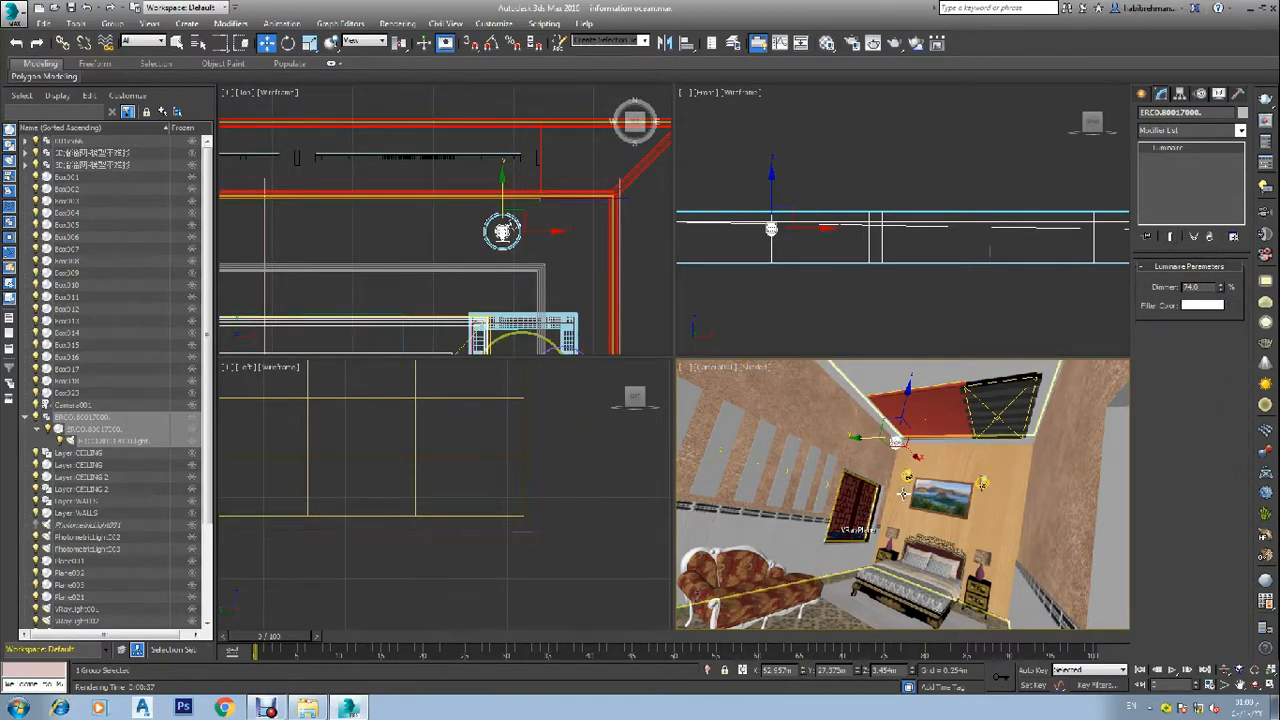
pyautogui.press('F10')
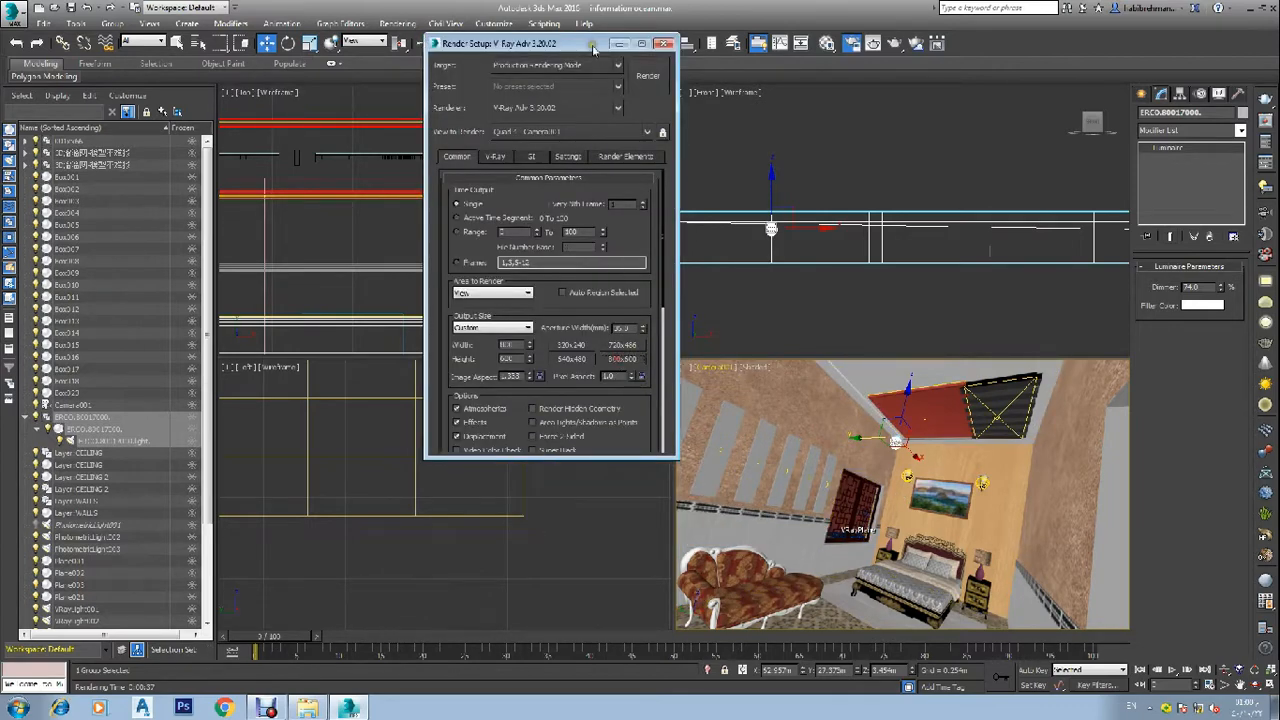
pyautogui.click(665, 76)
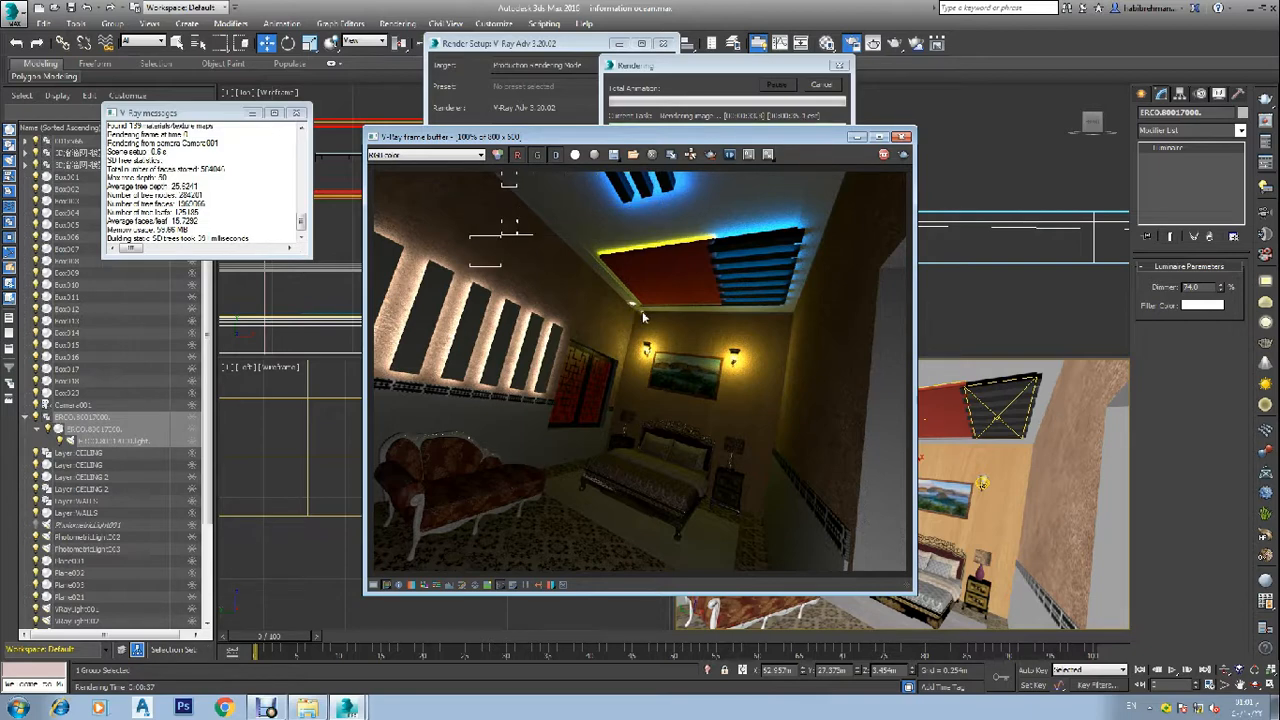
pyautogui.click(902, 137)
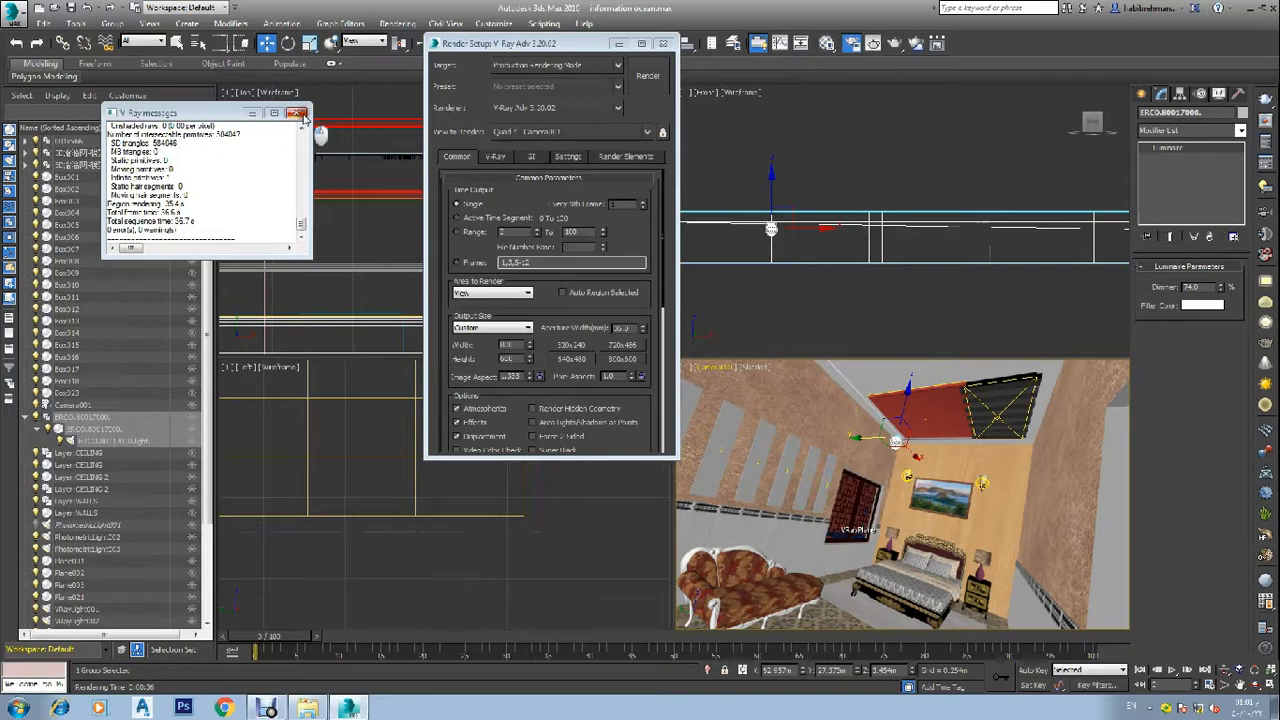
pyautogui.click(661, 47)
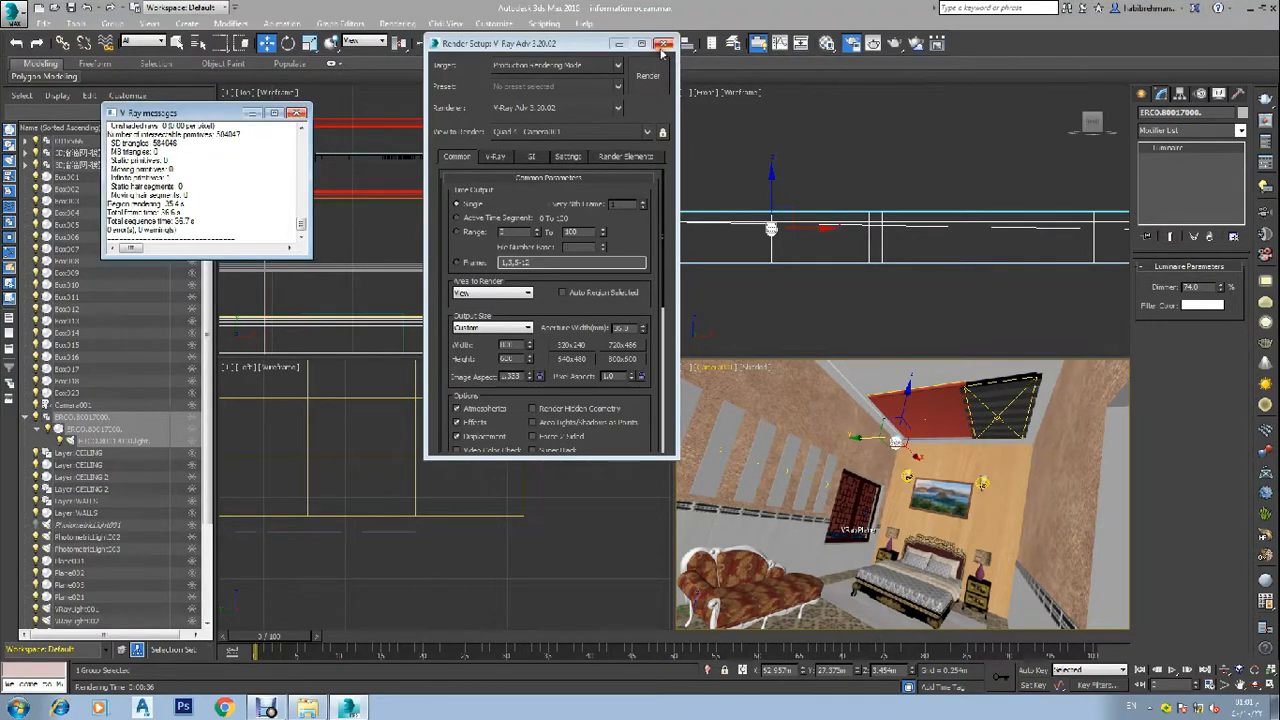
pyautogui.click(663, 46)
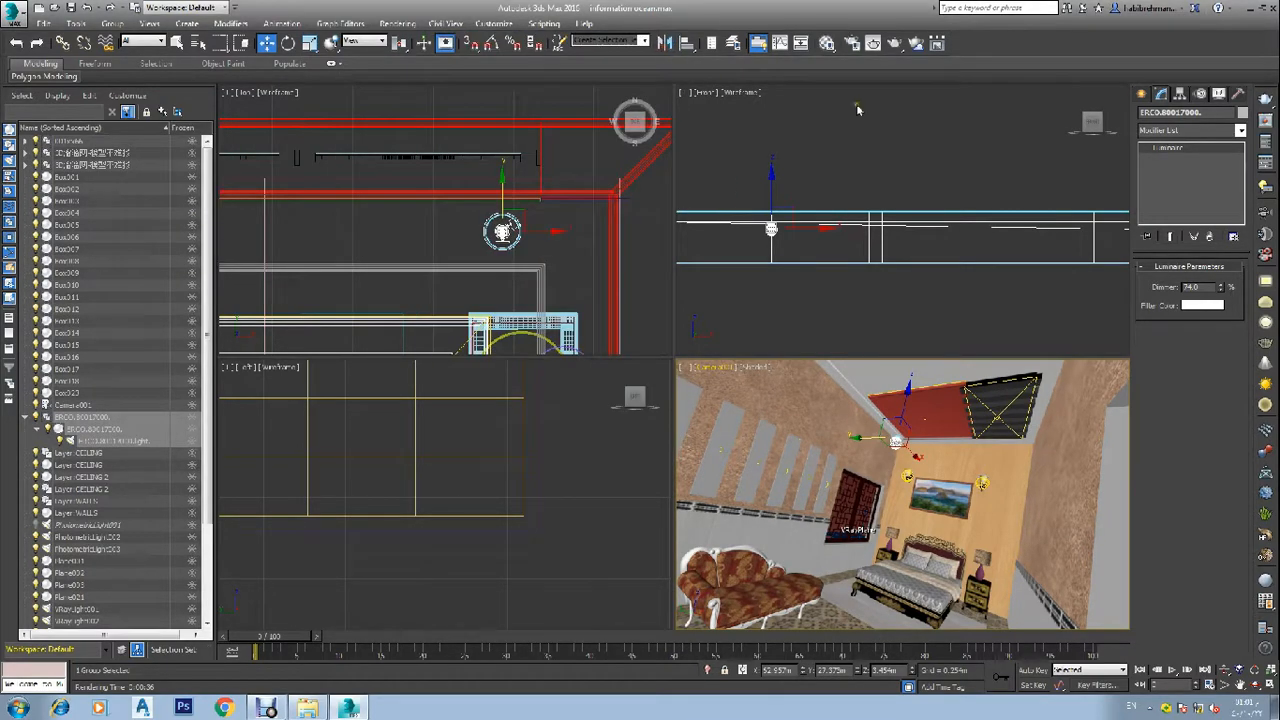
# - Create a targeted VRayIES light in the Top view, starting at the roof light's centre with its target out to one side
pyautogui.click(1143, 94)
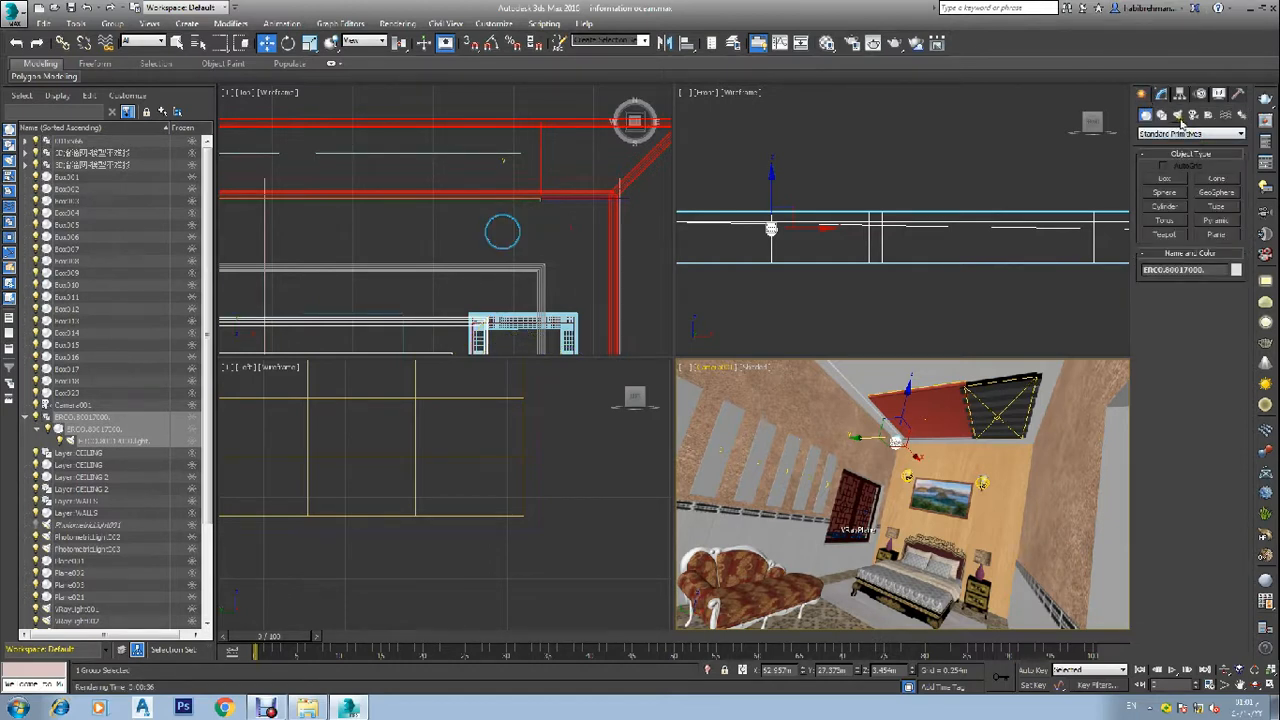
pyautogui.click(1178, 116)
pyautogui.click(1200, 134)
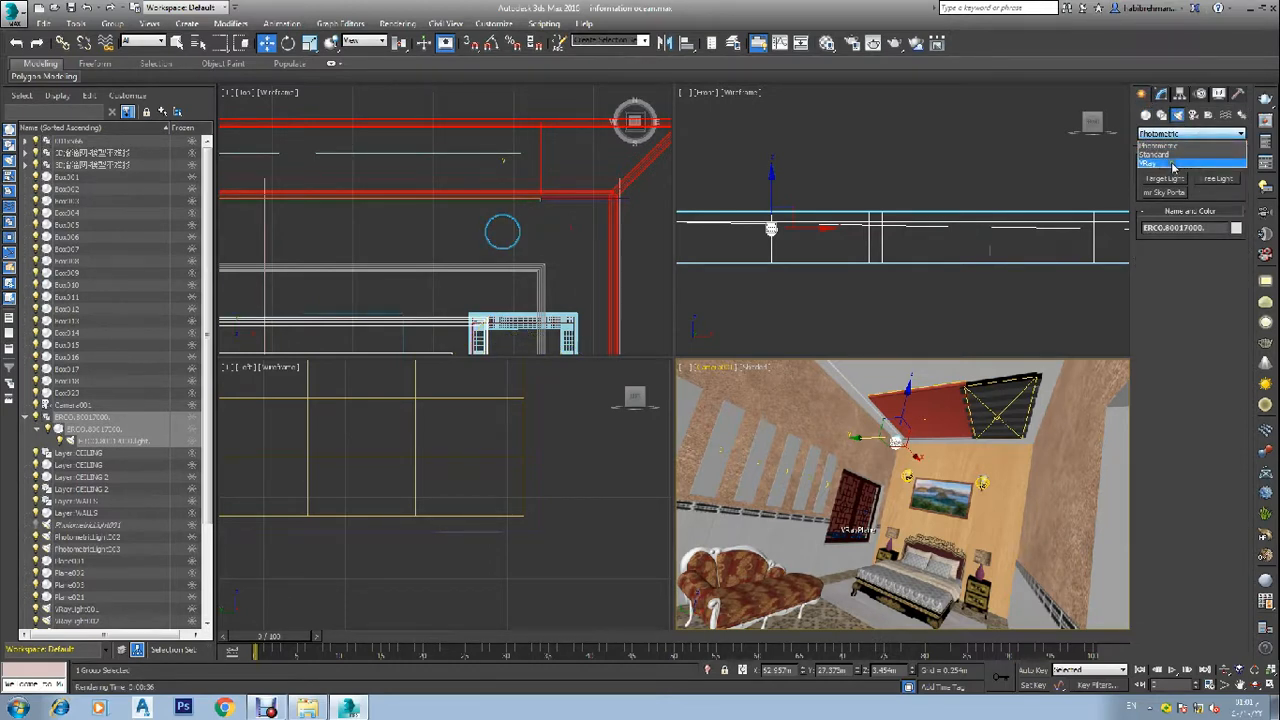
pyautogui.click(1174, 164)
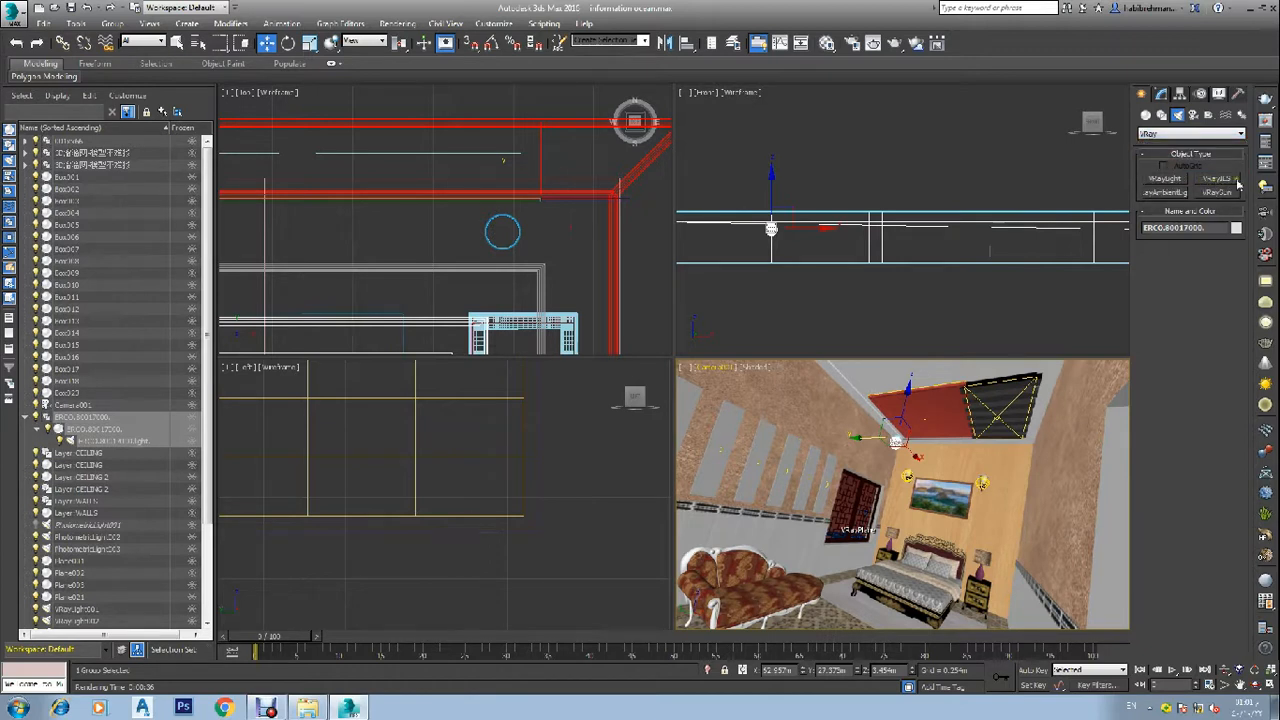
pyautogui.click(1217, 178)
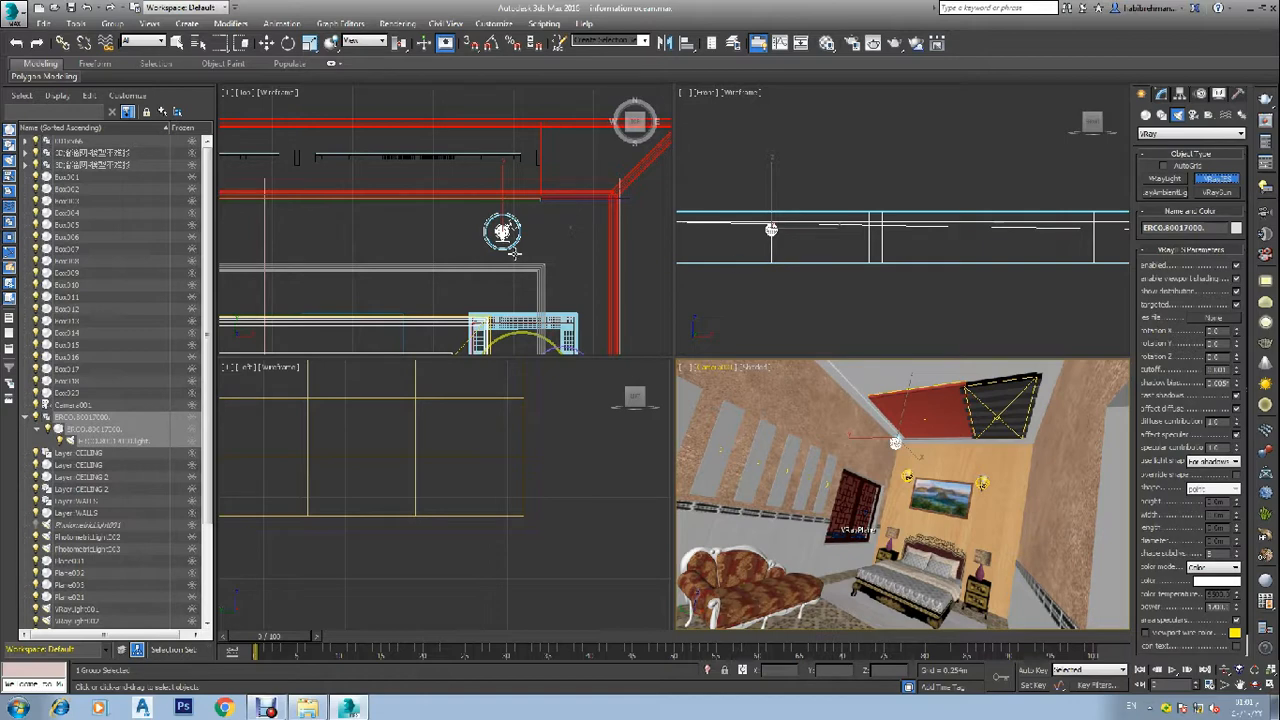
pyautogui.middleClick(546, 243)
pyautogui.scroll(-3, 546, 243)
pyautogui.scroll(3, 530, 243)
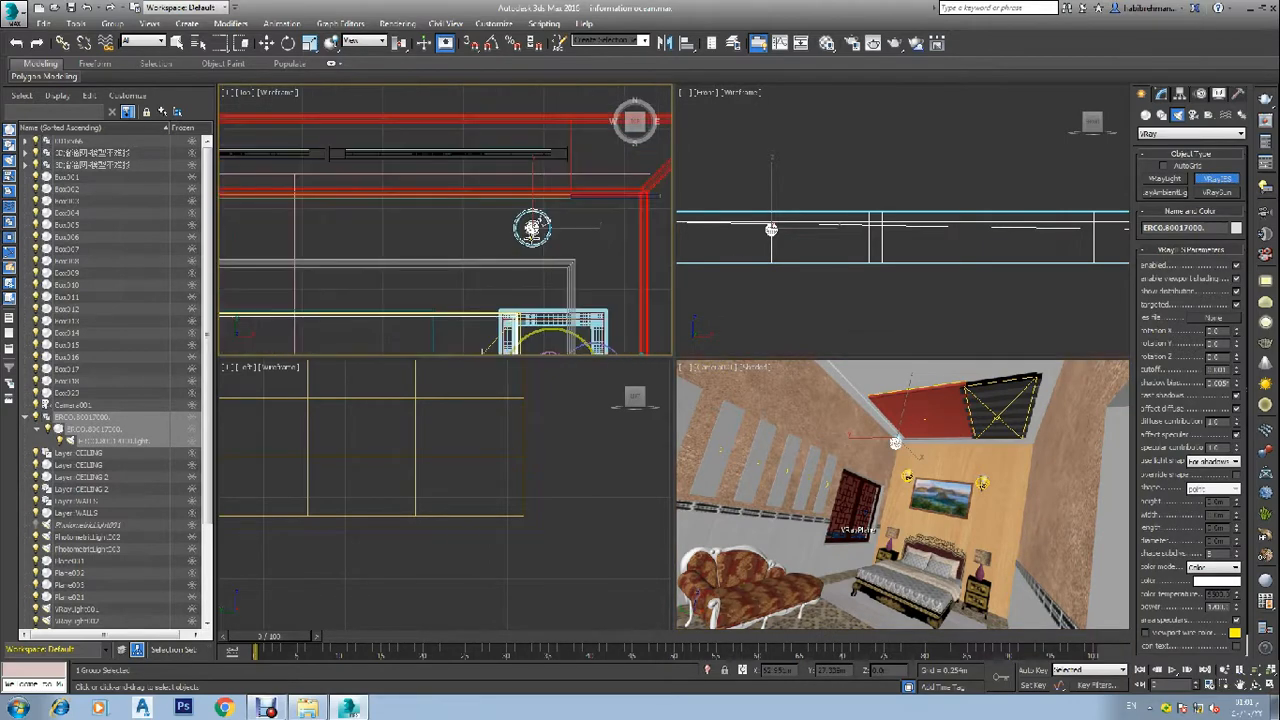
pyautogui.scroll(10, 531, 229)
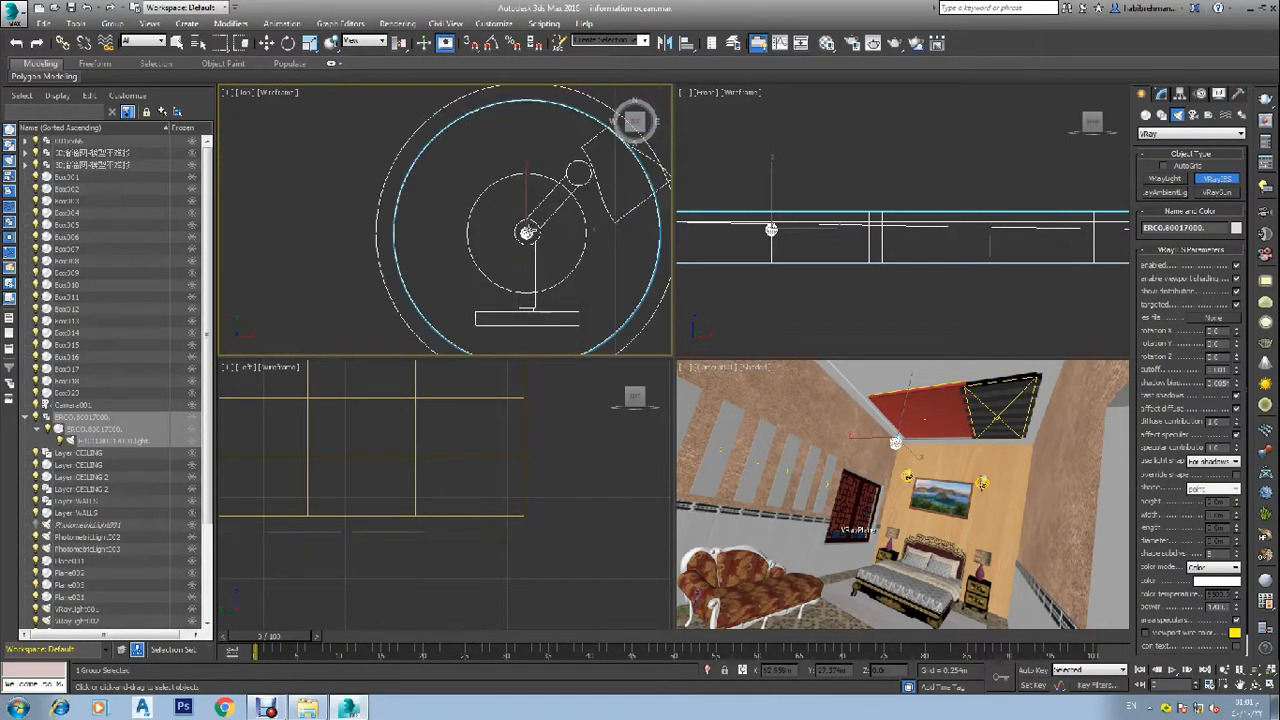
pyautogui.click(526, 233)
pyautogui.scroll(-10, 526, 233)
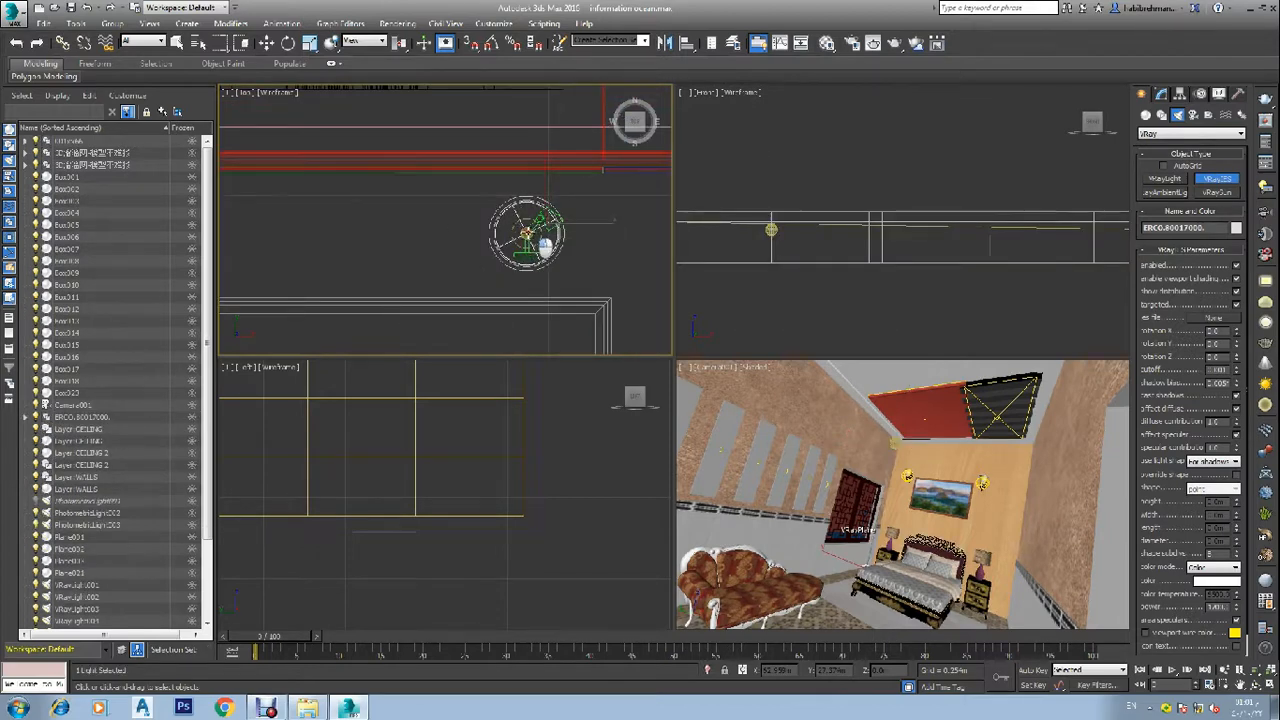
pyautogui.moveTo(526, 212); pyautogui.dragTo(471, 234)
pyautogui.scroll(6, 524, 230)
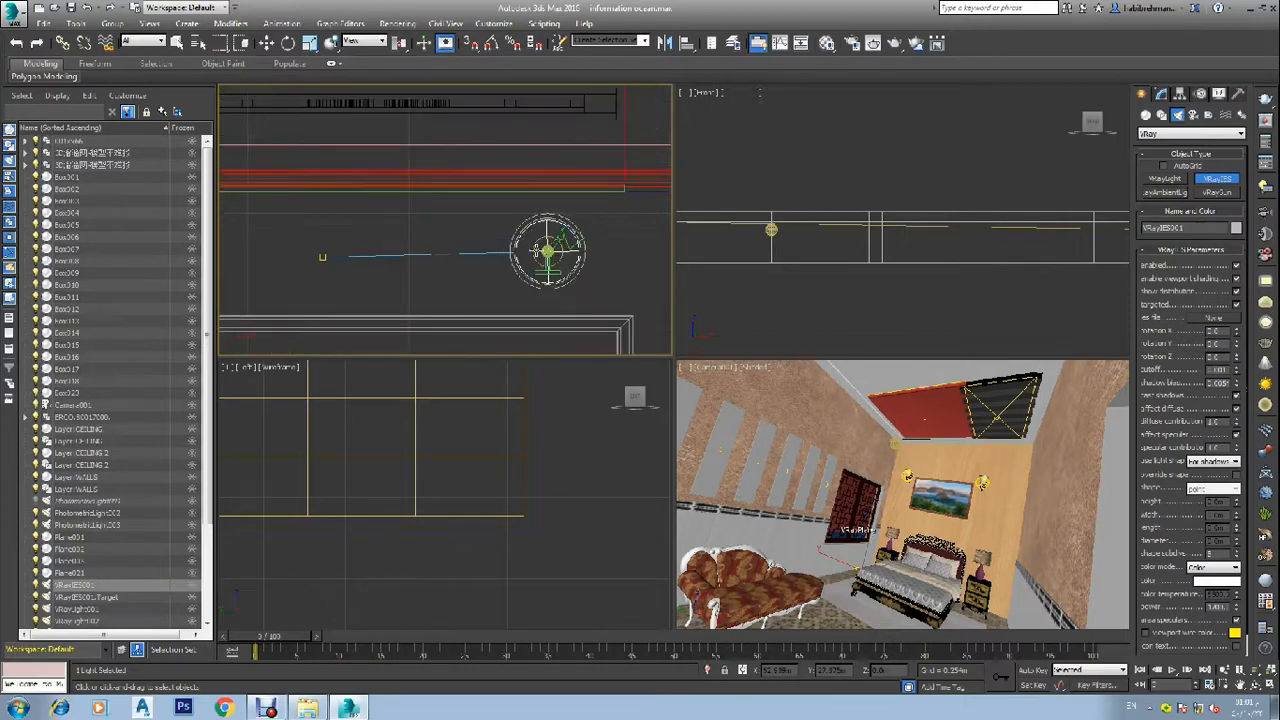
pyautogui.scroll(6, 547, 266)
# - Raise the VRayIES light in the Front view from the floor to just below the ceiling, to Z about 3.404 m
pyautogui.rightClick(799, 316)
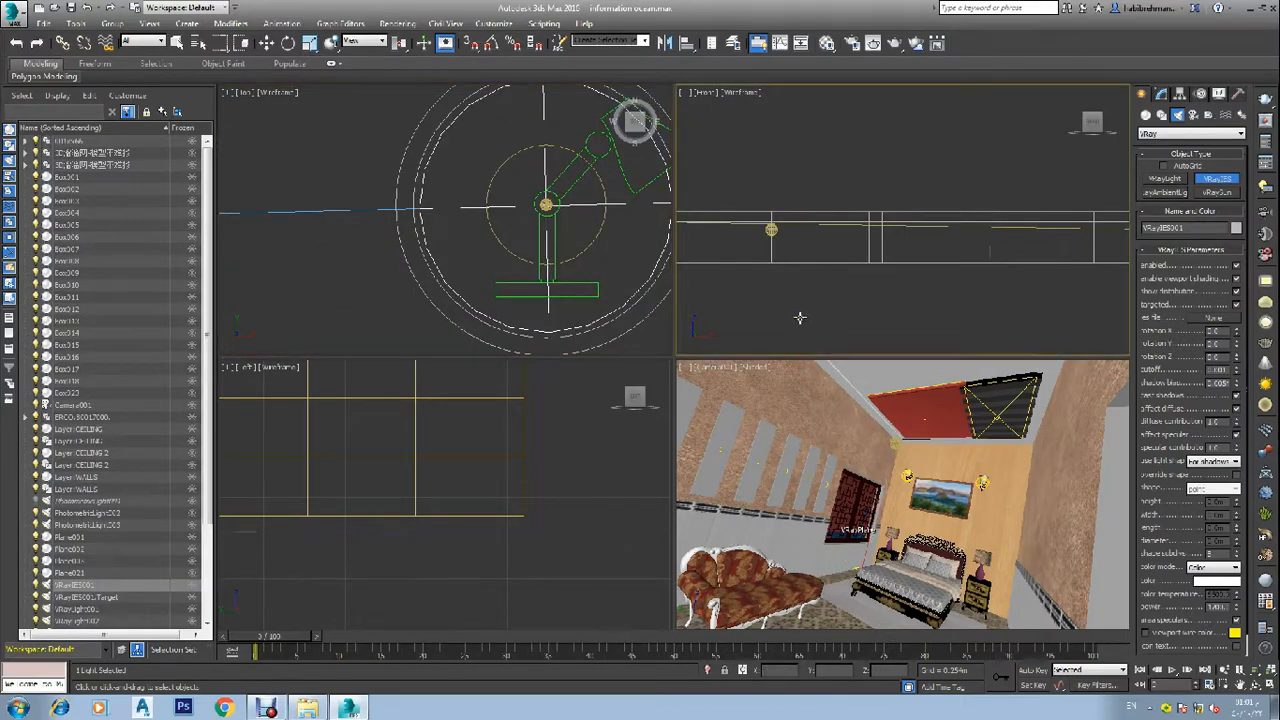
pyautogui.scroll(-4, 799, 316)
pyautogui.rightClick(600, 250)
pyautogui.scroll(-5, 590, 255)
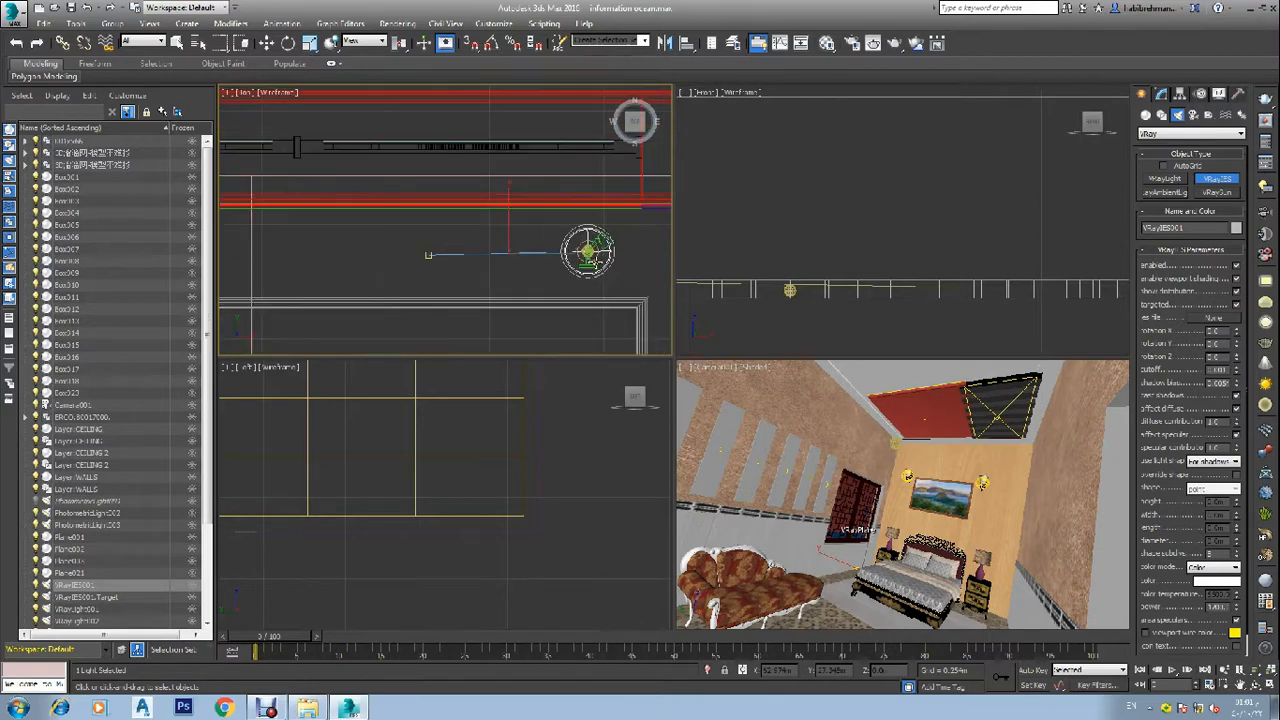
pyautogui.press('w')
pyautogui.rightClick(760, 300)
pyautogui.scroll(-4, 764, 304)
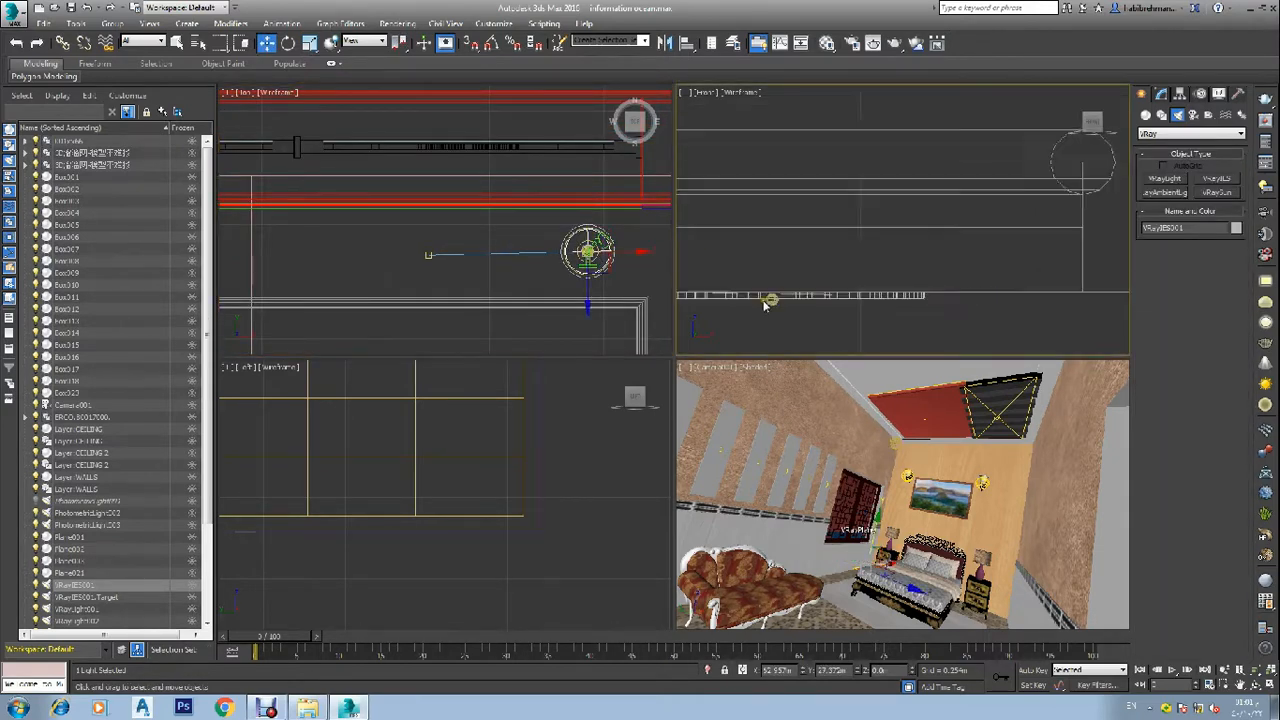
pyautogui.scroll(-6, 764, 304)
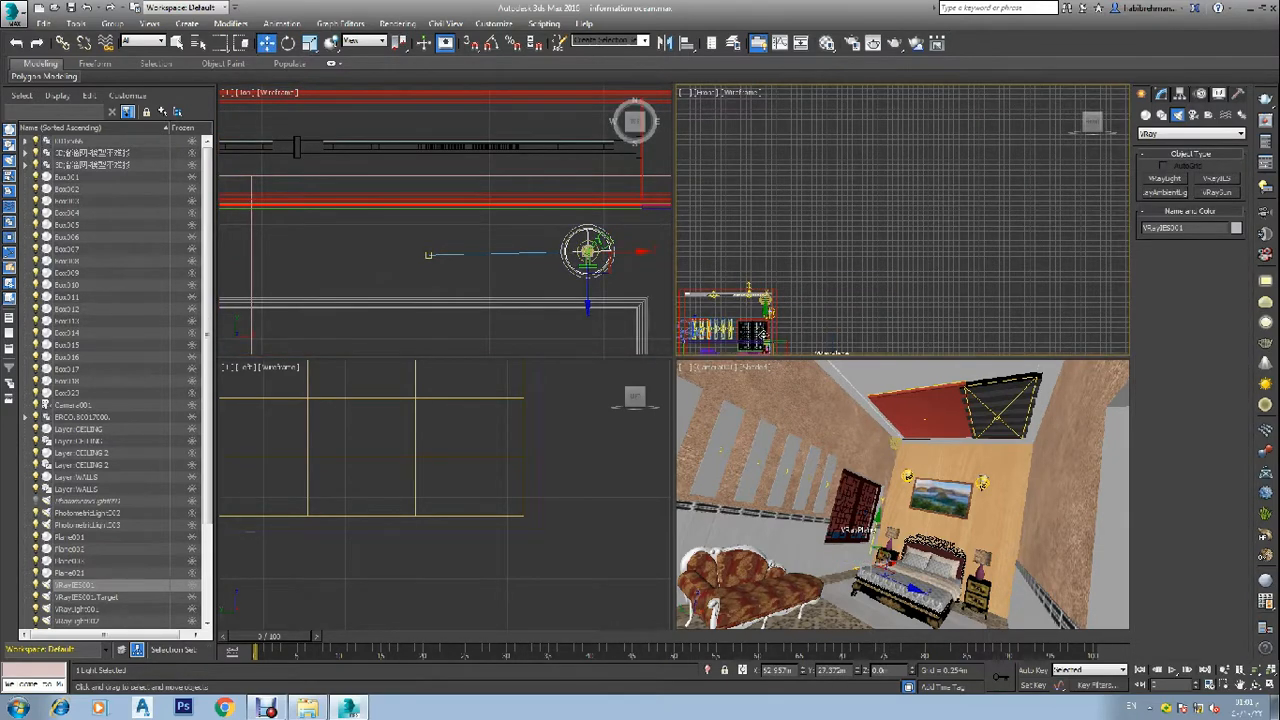
pyautogui.scroll(3, 764, 304)
pyautogui.moveTo(764, 304); pyautogui.dragTo(757, 160)
pyautogui.scroll(8, 763, 253)
pyautogui.scroll(-3, 778, 272)
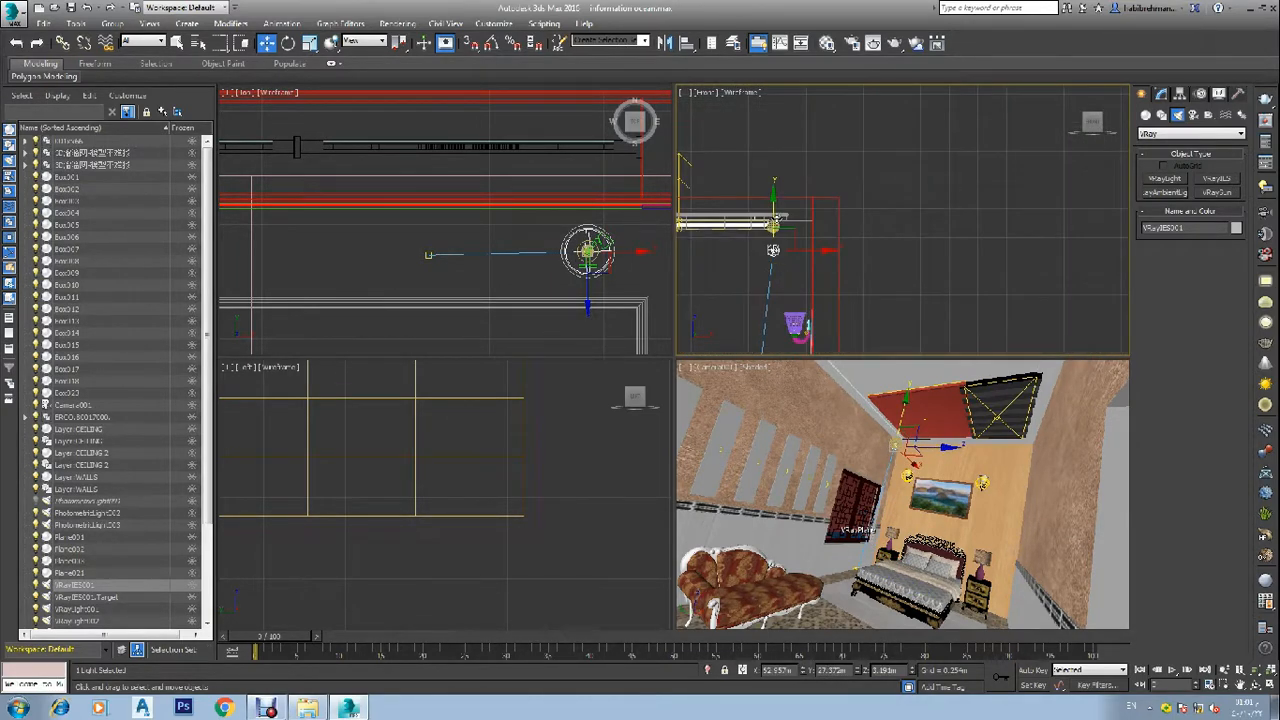
pyautogui.moveTo(773, 250); pyautogui.dragTo(769, 246)
pyautogui.scroll(5, 768, 248)
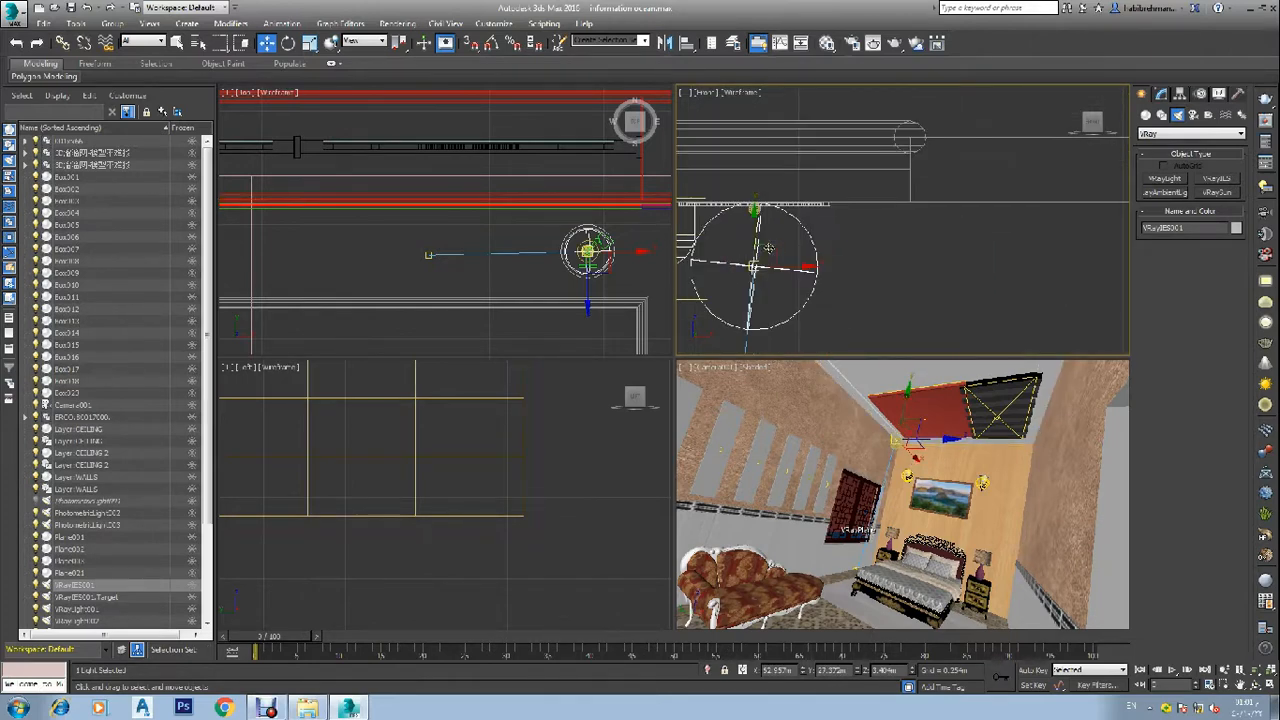
# - Fine-tune the VRayIES light's height in the Front view to align it with the roof light, at Z about 3.454 m
pyautogui.scroll(-5, 758, 282)
pyautogui.scroll(5, 750, 280)
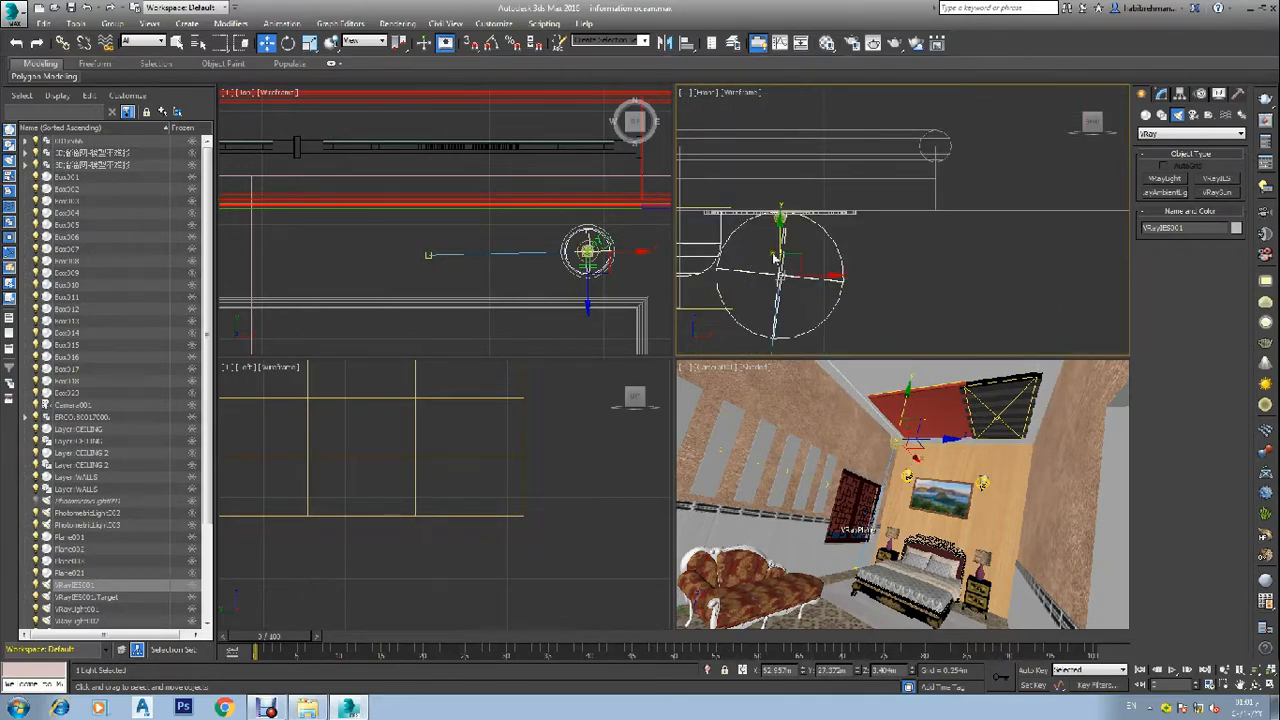
pyautogui.scroll(5, 778, 215)
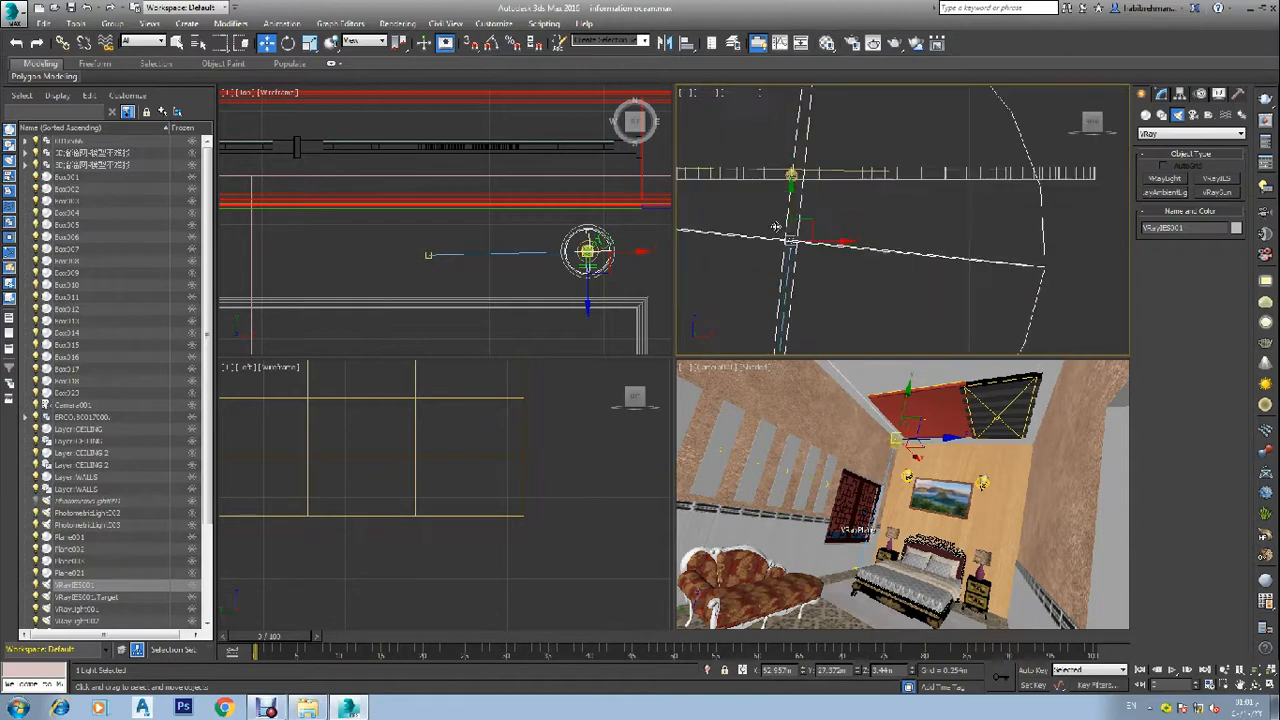
pyautogui.scroll(2, 776, 227)
pyautogui.moveTo(794, 214); pyautogui.dragTo(803, 123)
pyautogui.scroll(7, 801, 136)
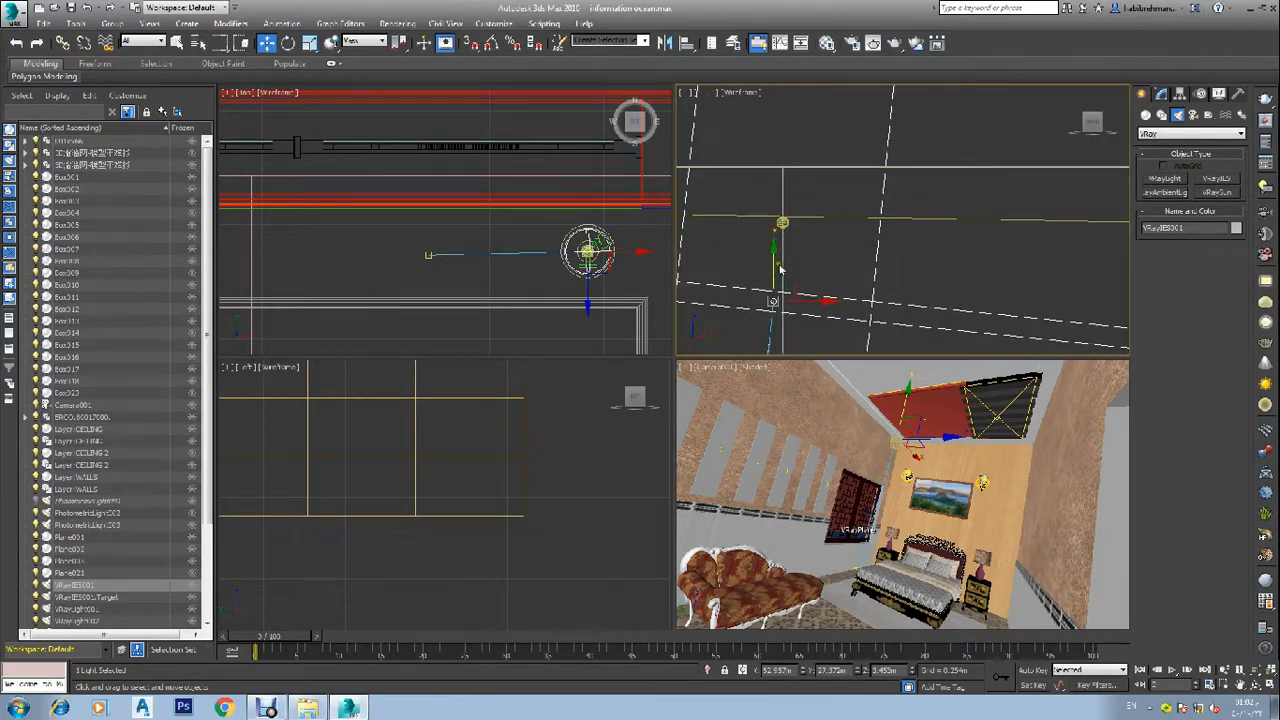
pyautogui.moveTo(770, 268); pyautogui.dragTo(815, 223)
# - Select the VRayIES light's target and move it in the Front view beneath the light, to X about 52.959 m and Z about 2.381 m
pyautogui.scroll(-8, 828, 276)
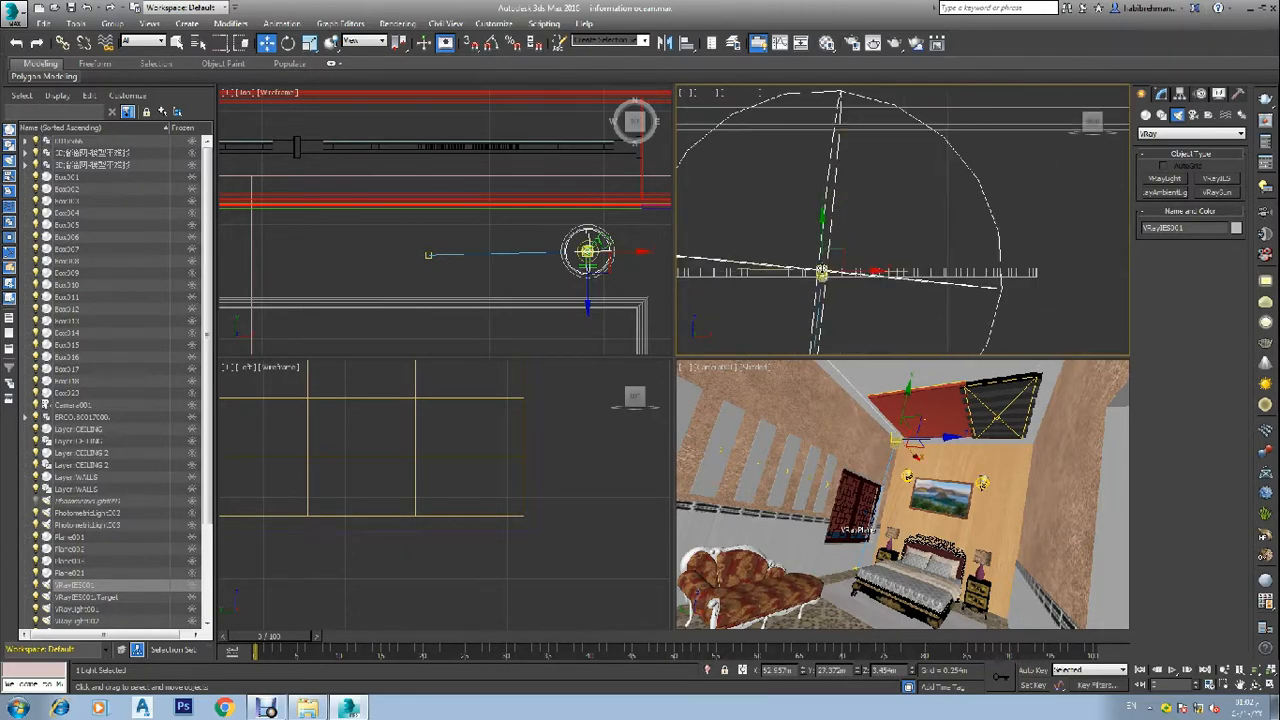
pyautogui.scroll(-8, 826, 316)
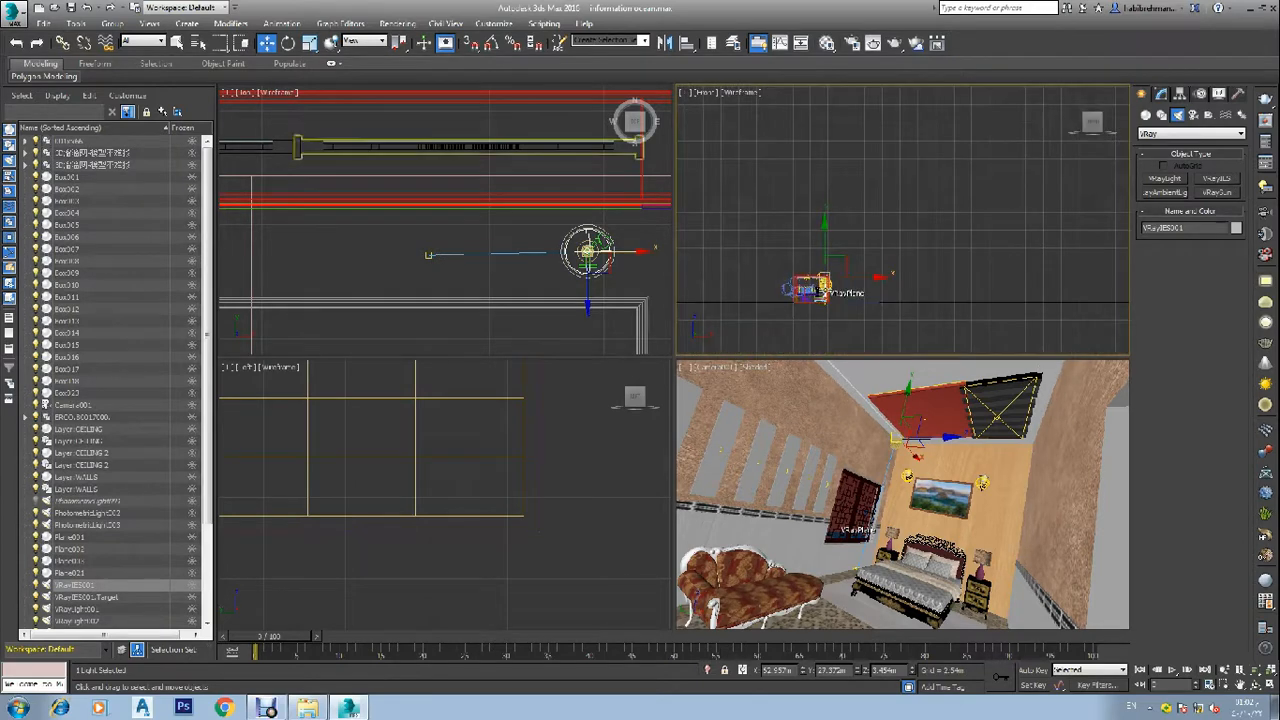
pyautogui.scroll(3, 826, 316)
pyautogui.scroll(5, 826, 316)
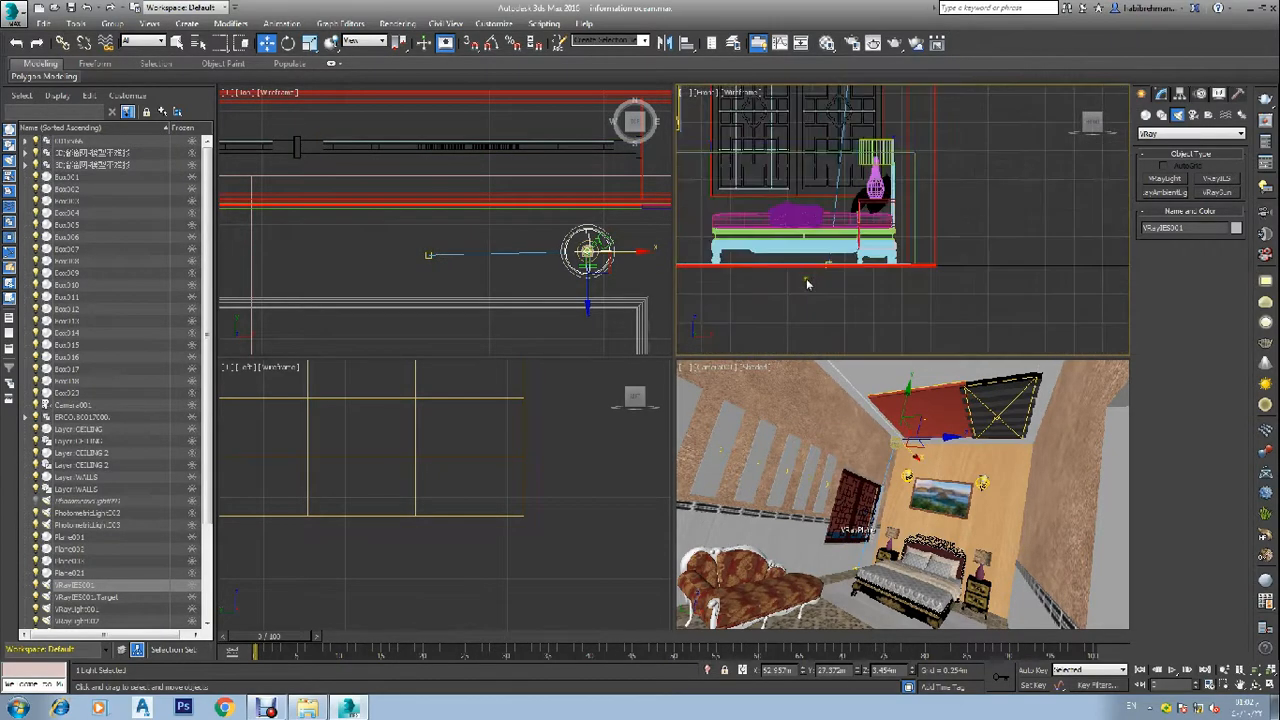
pyautogui.click(429, 255)
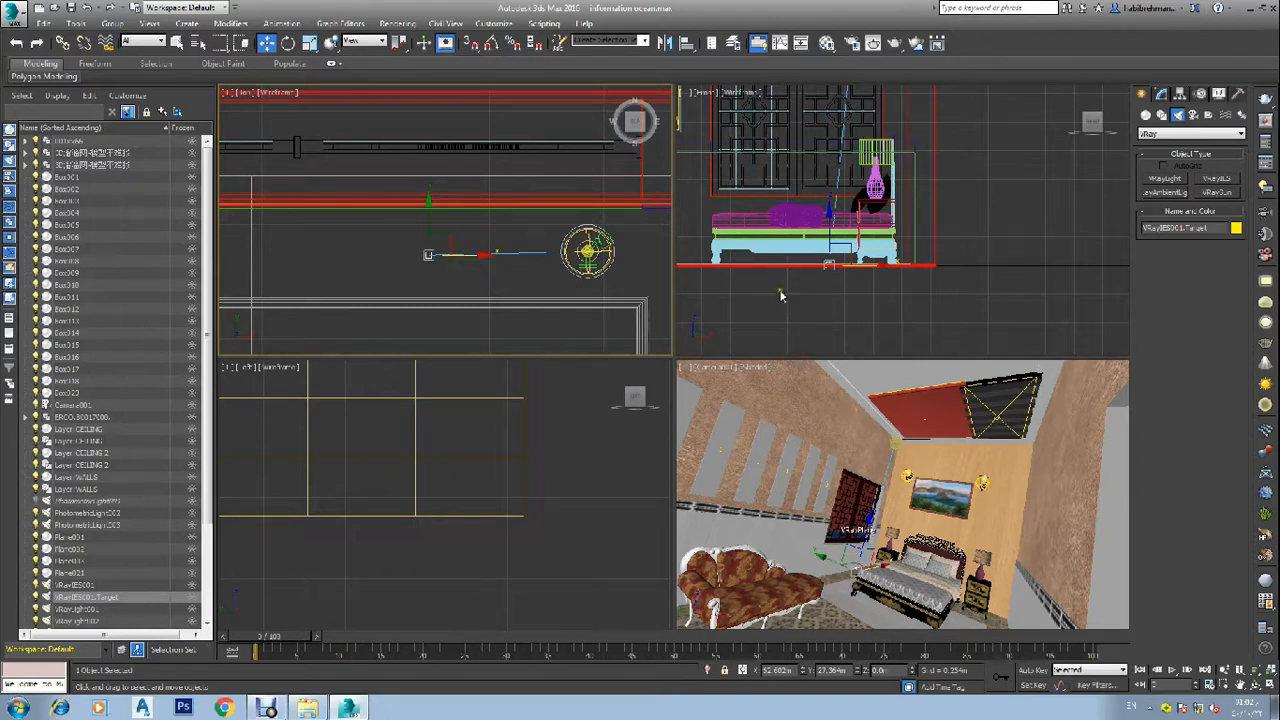
pyautogui.rightClick(811, 289)
pyautogui.moveTo(830, 228); pyautogui.dragTo(830, 127)
pyautogui.scroll(-4, 830, 190)
pyautogui.scroll(2, 835, 201)
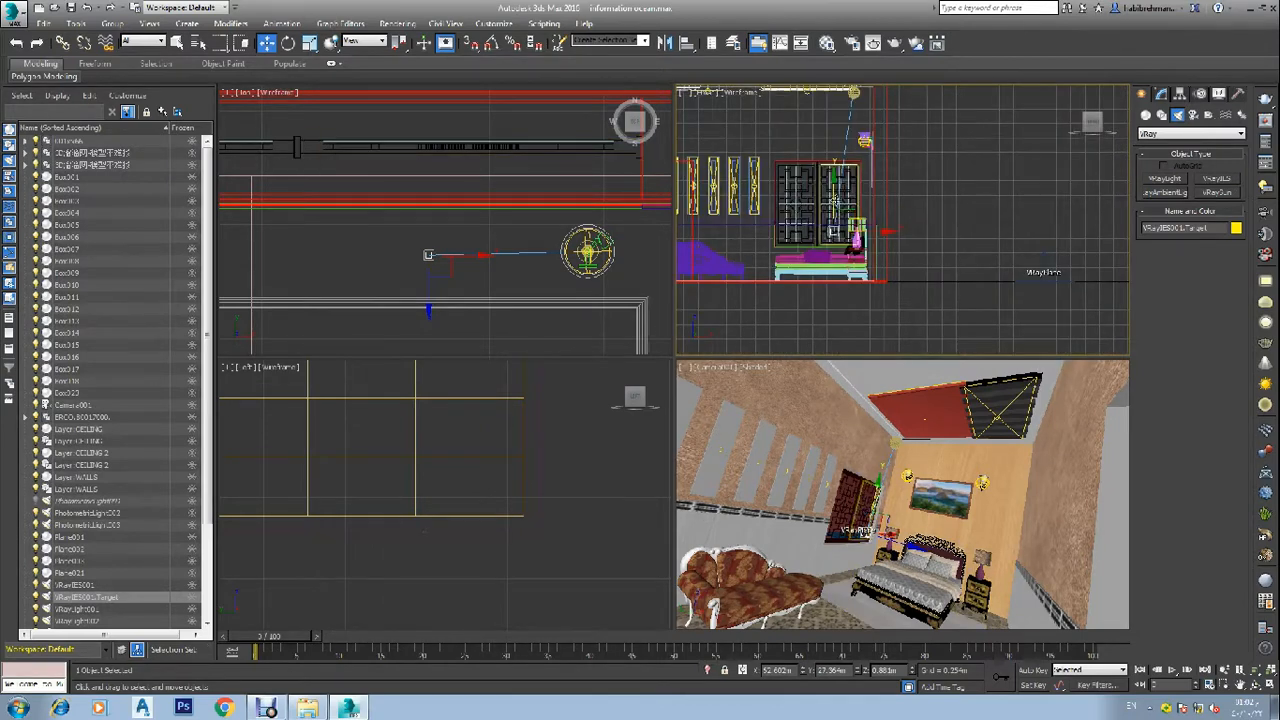
pyautogui.moveTo(832, 200); pyautogui.dragTo(900, 146)
# - Lower the VRayIES target straight down in the Front view to Z about 1.451 m
pyautogui.scroll(6, 904, 140)
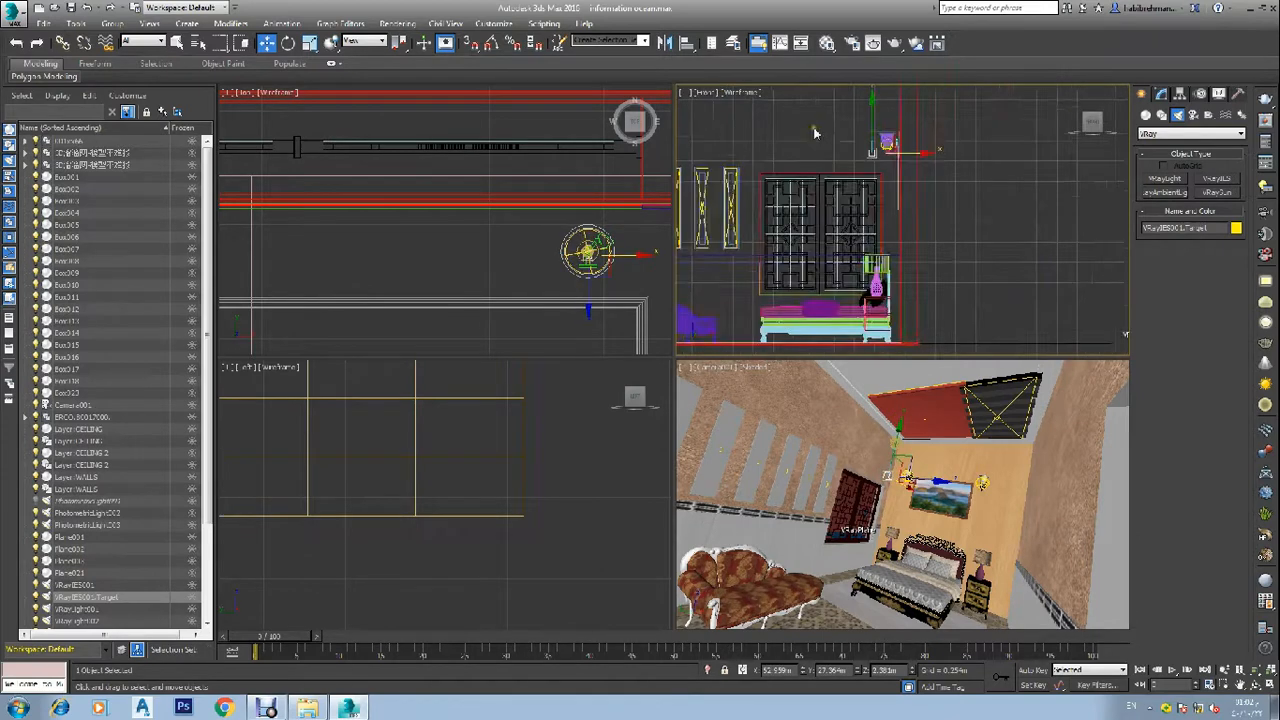
pyautogui.scroll(-4, 900, 160)
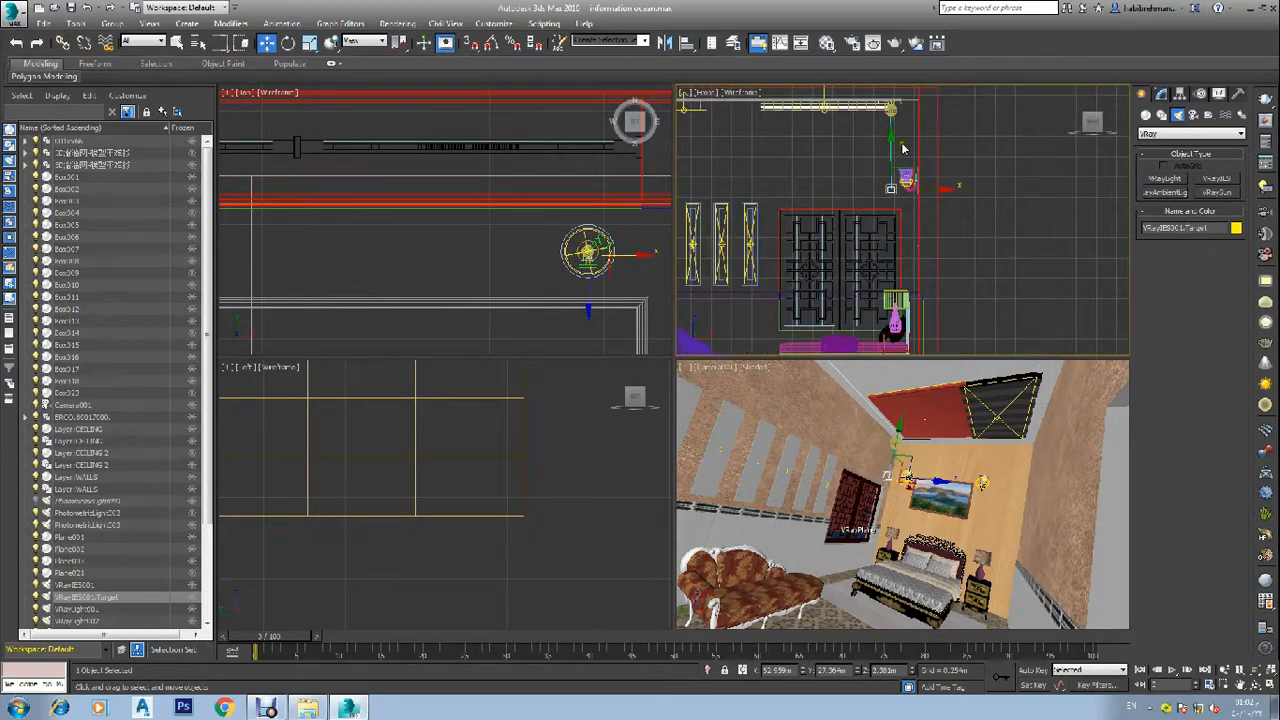
pyautogui.scroll(2, 892, 165)
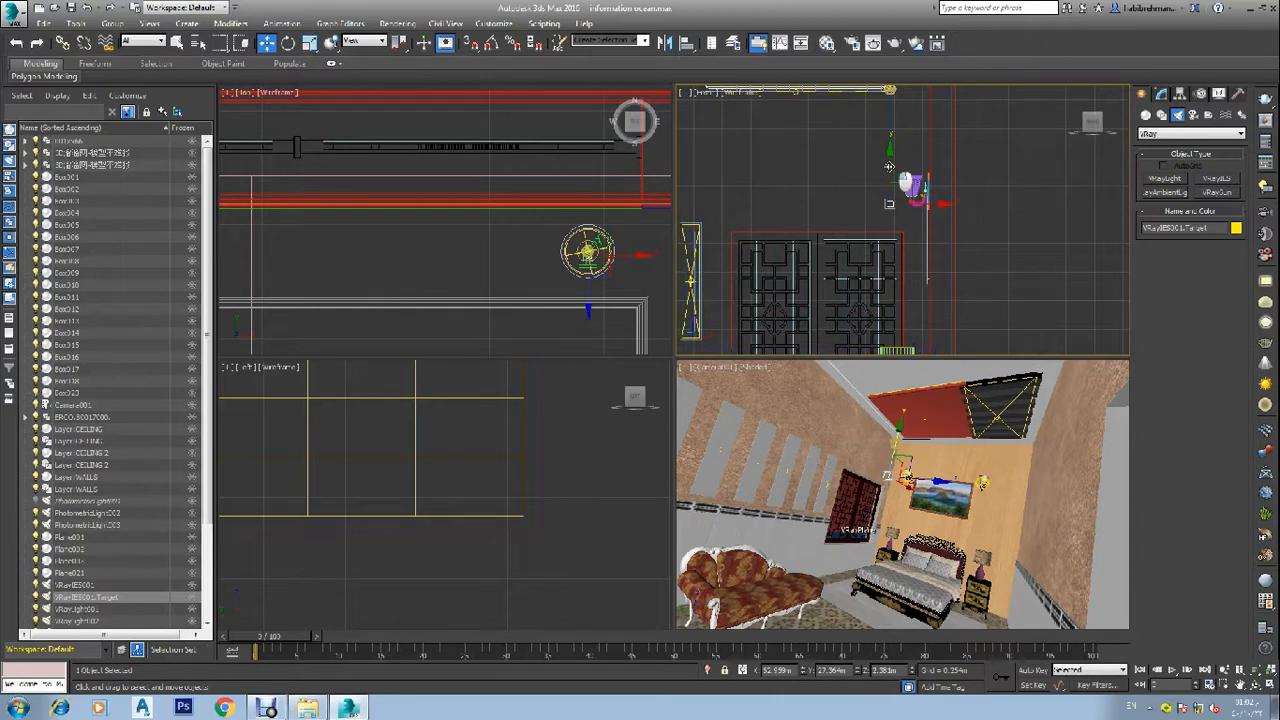
pyautogui.moveTo(889, 166); pyautogui.dragTo(906, 274)
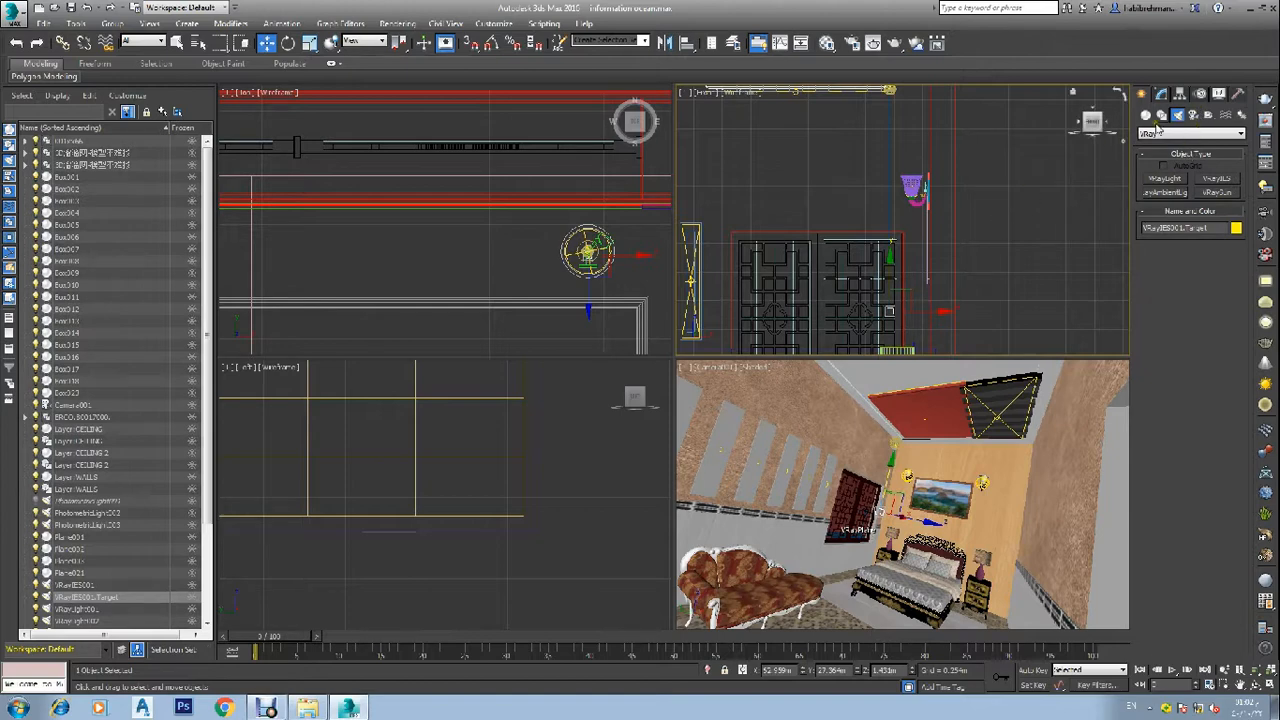
# - Load the IES profile erco-80017-000-en-ies-01 from the roof light folder into the VRayIES light's parameters
pyautogui.click(1161, 96)
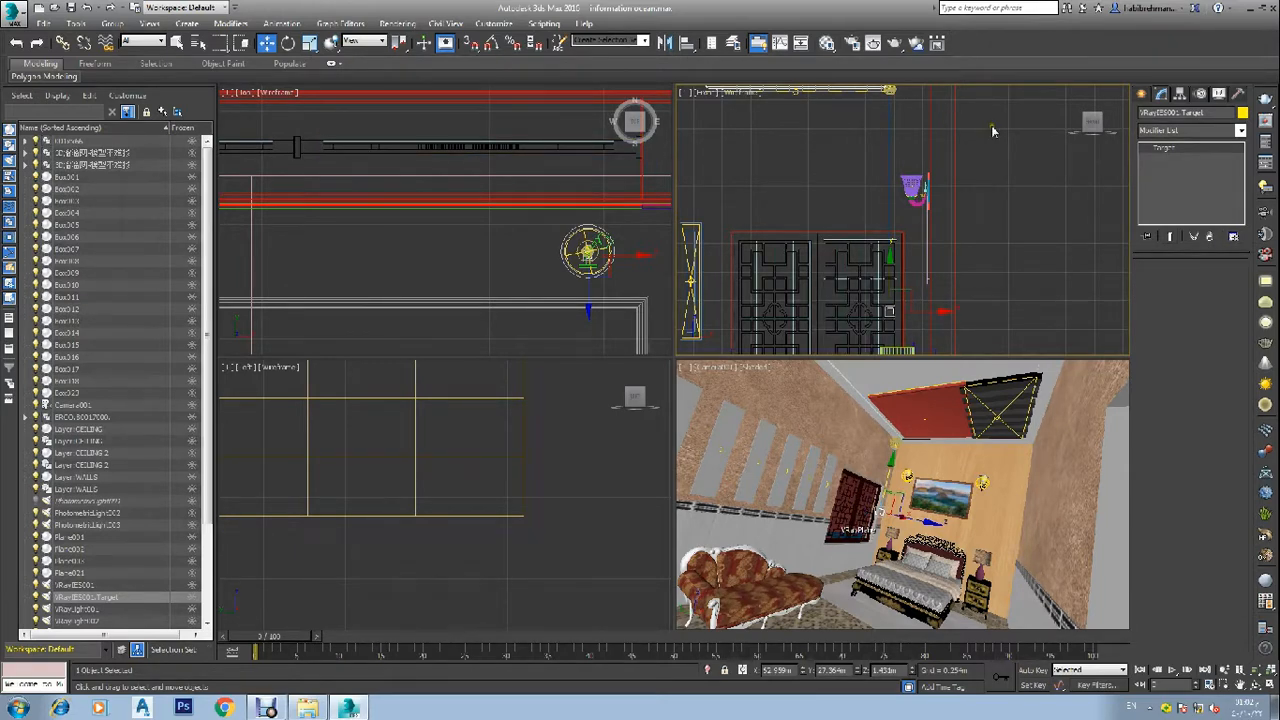
pyautogui.click(888, 118)
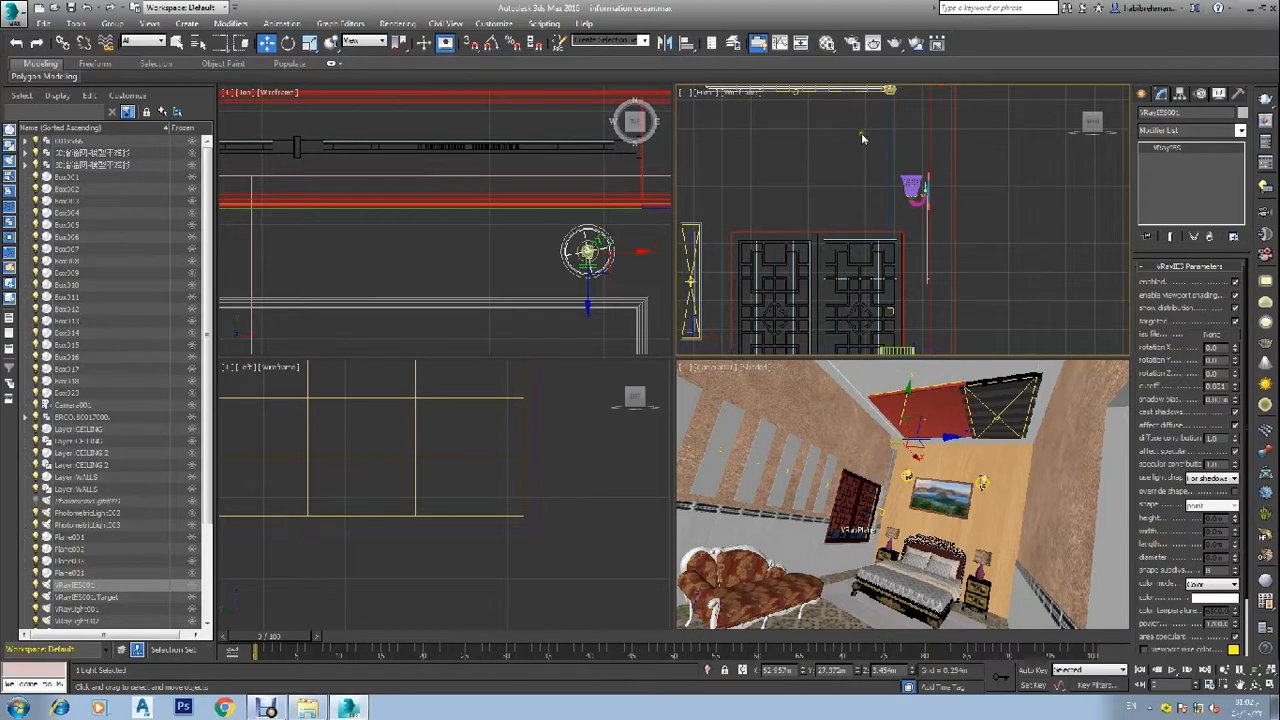
pyautogui.scroll(-4, 861, 133)
pyautogui.scroll(4, 878, 108)
pyautogui.scroll(8, 858, 128)
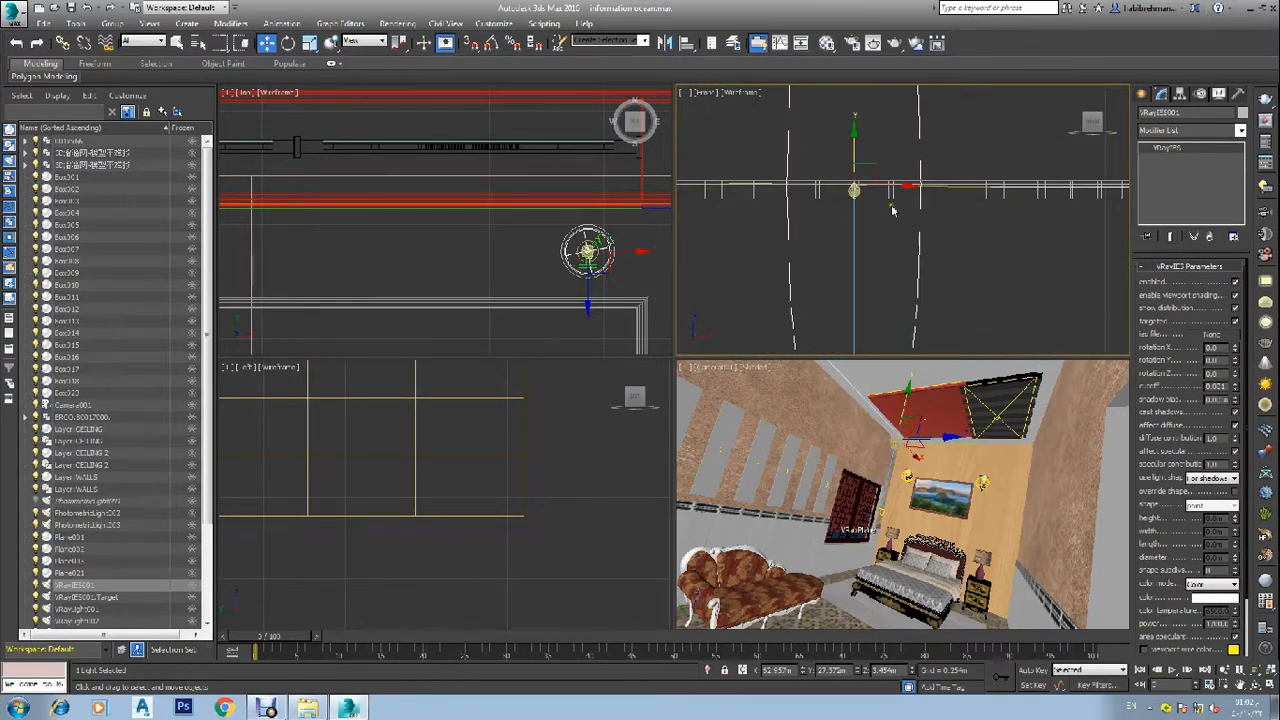
pyautogui.click(1212, 336)
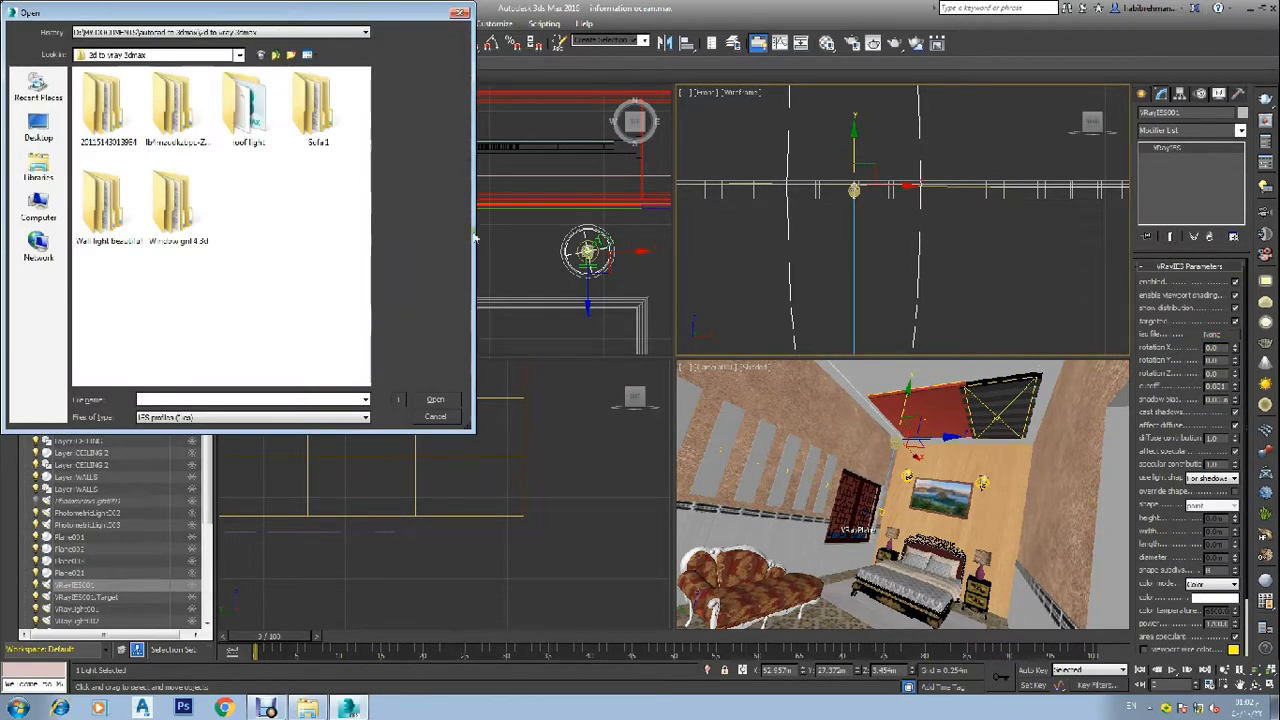
pyautogui.doubleClick(251, 129)
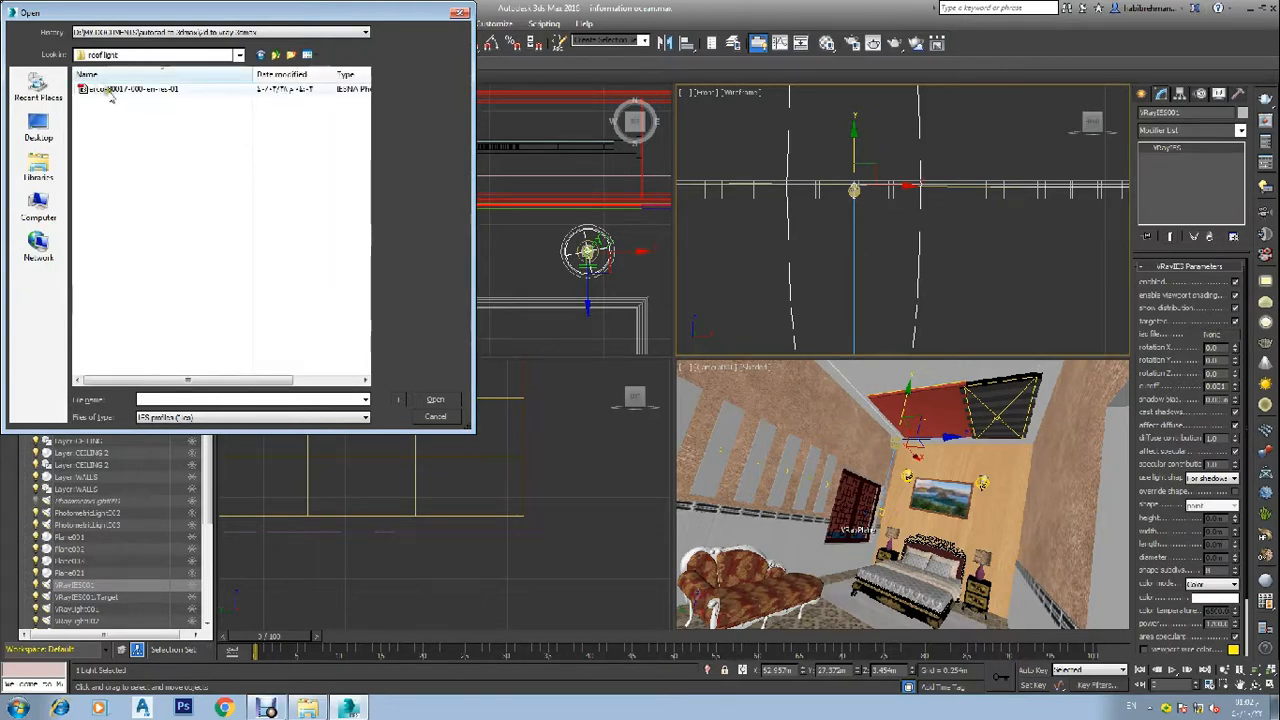
pyautogui.click(118, 90)
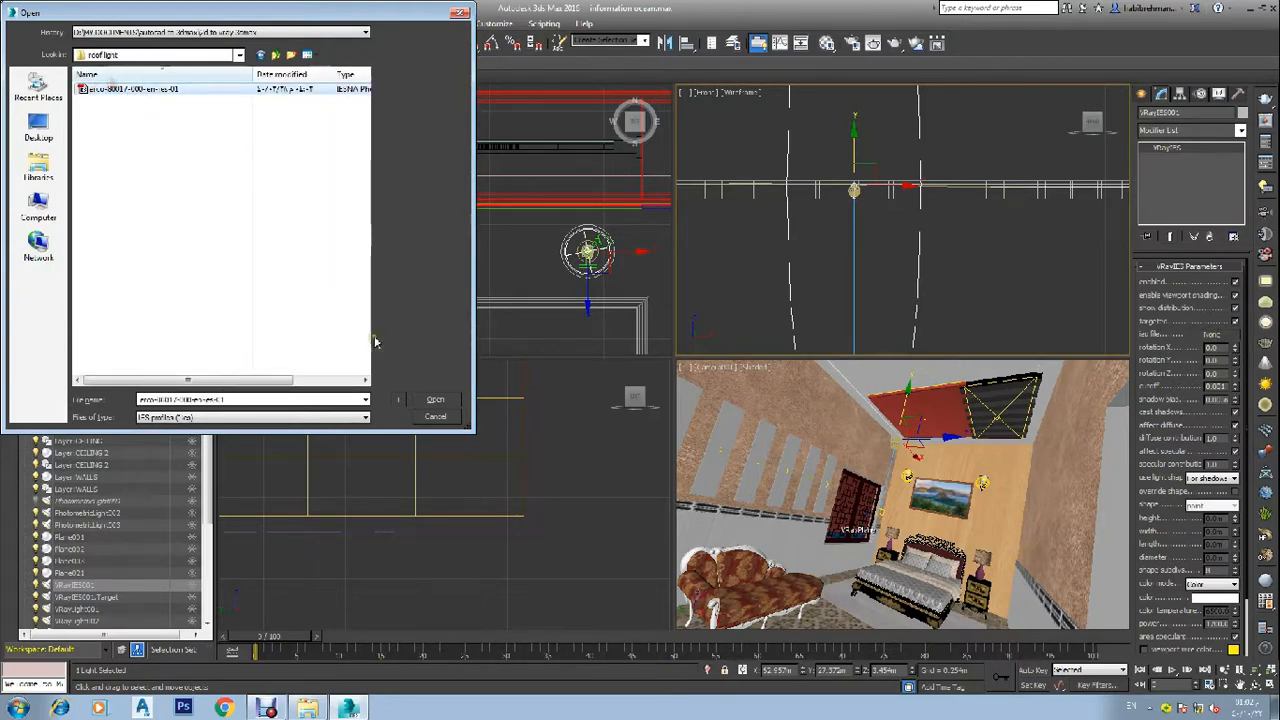
pyautogui.click(435, 399)
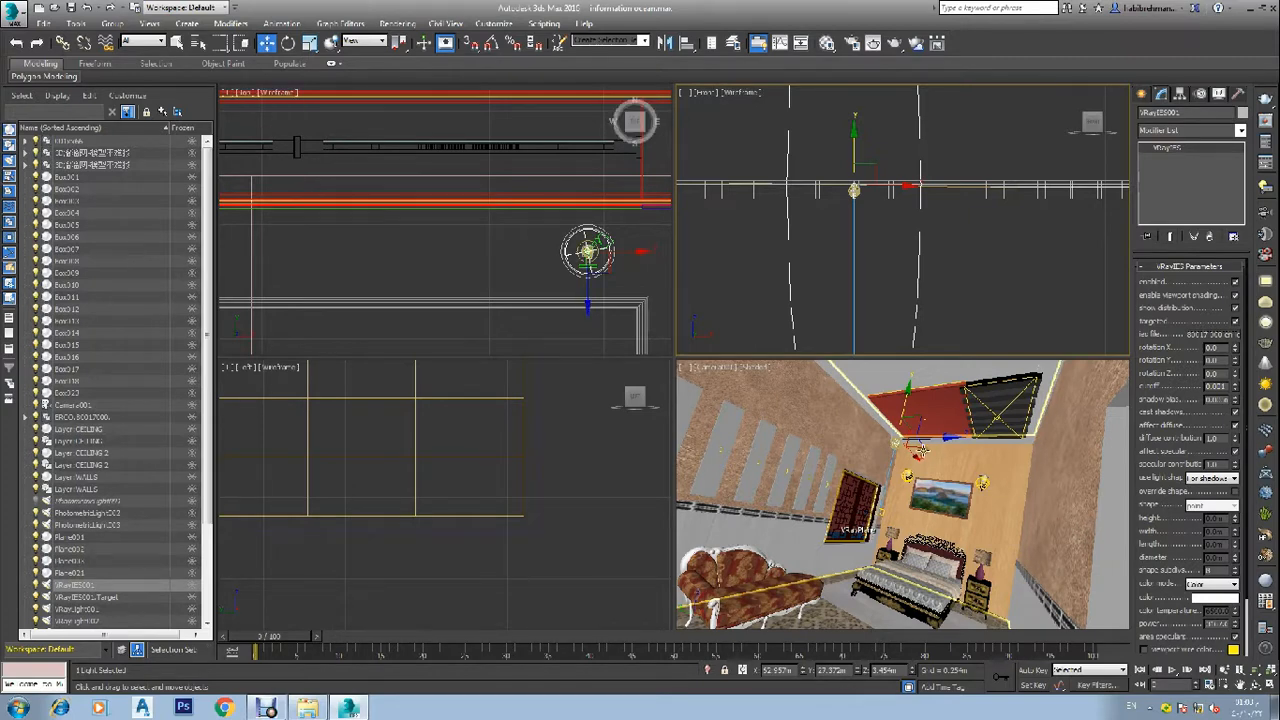
# - Make the camera view active and switch the Global Illumination settings in Render Setup to Expert mode
pyautogui.rightClick(922, 450)
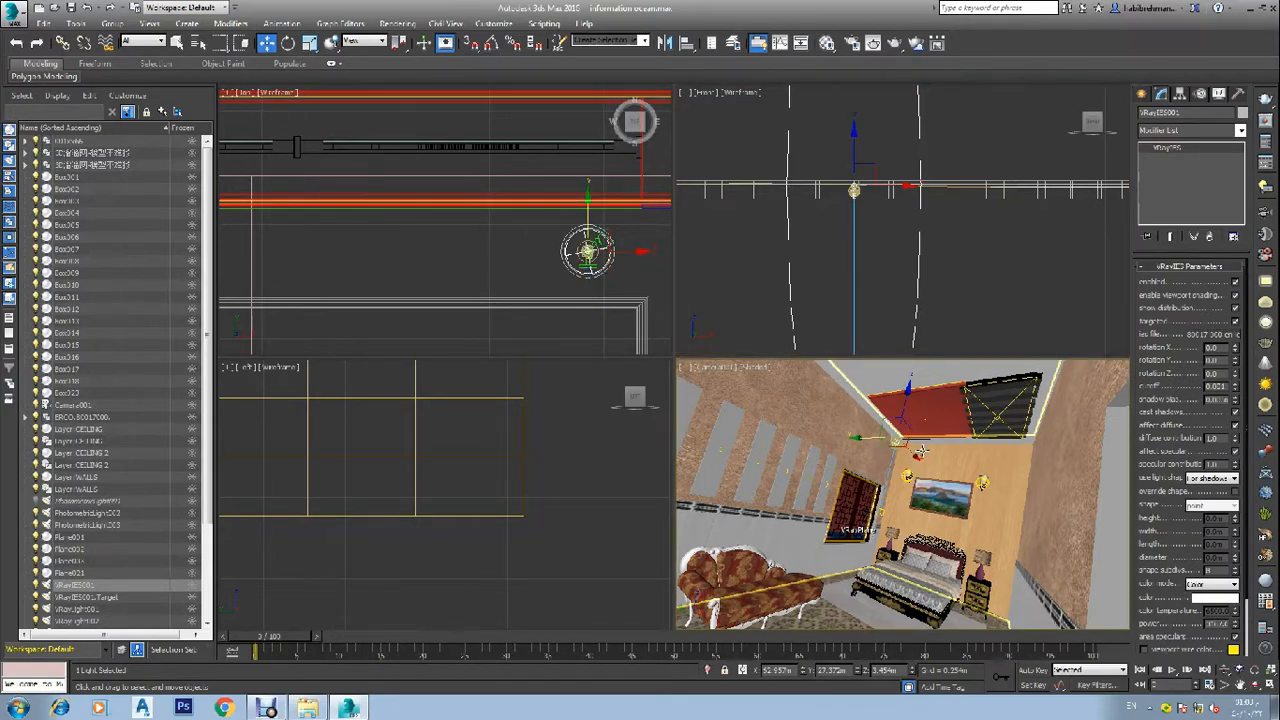
pyautogui.press('F10')
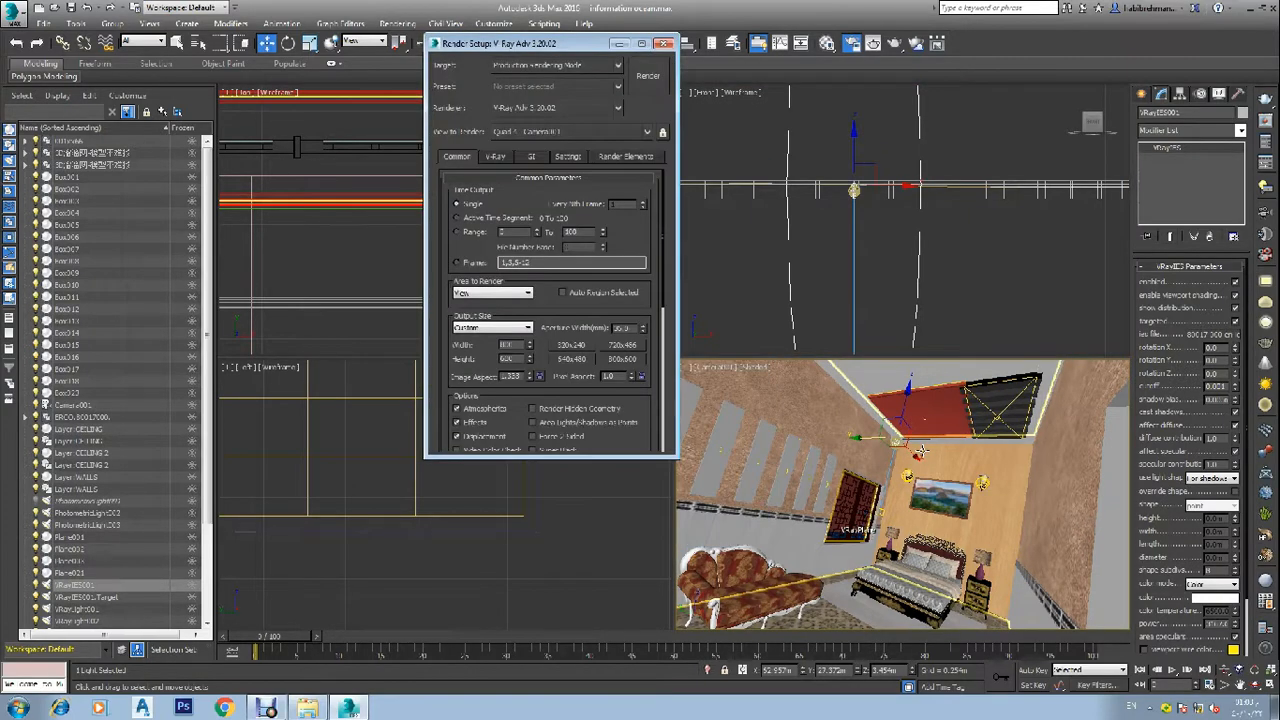
pyautogui.click(498, 158)
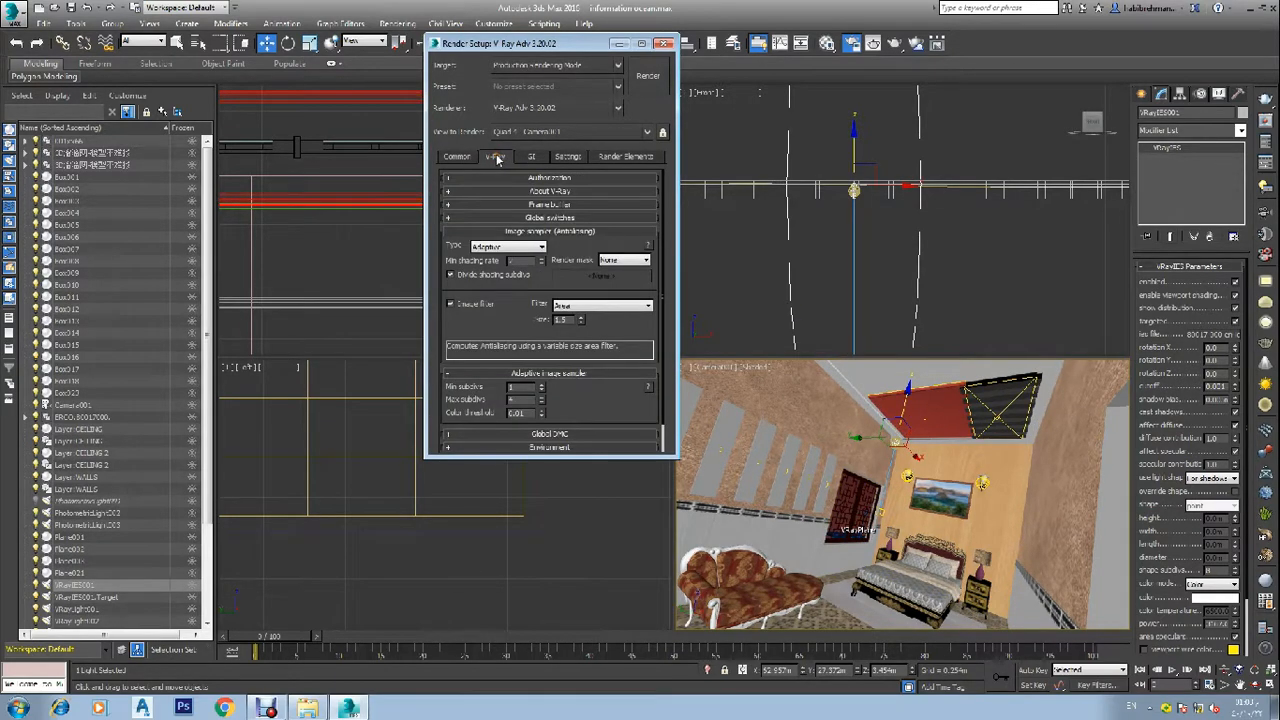
pyautogui.click(634, 262)
pyautogui.click(634, 262)
pyautogui.click(529, 158)
pyautogui.click(622, 192)
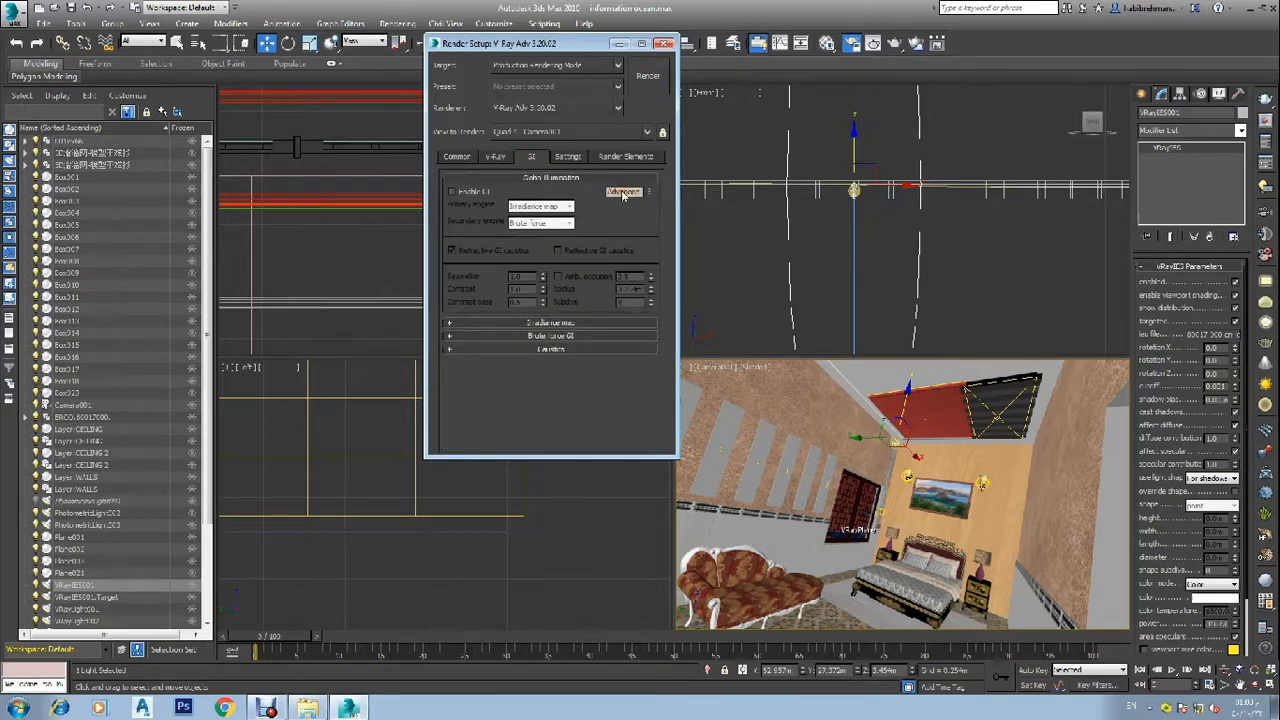
pyautogui.click(622, 192)
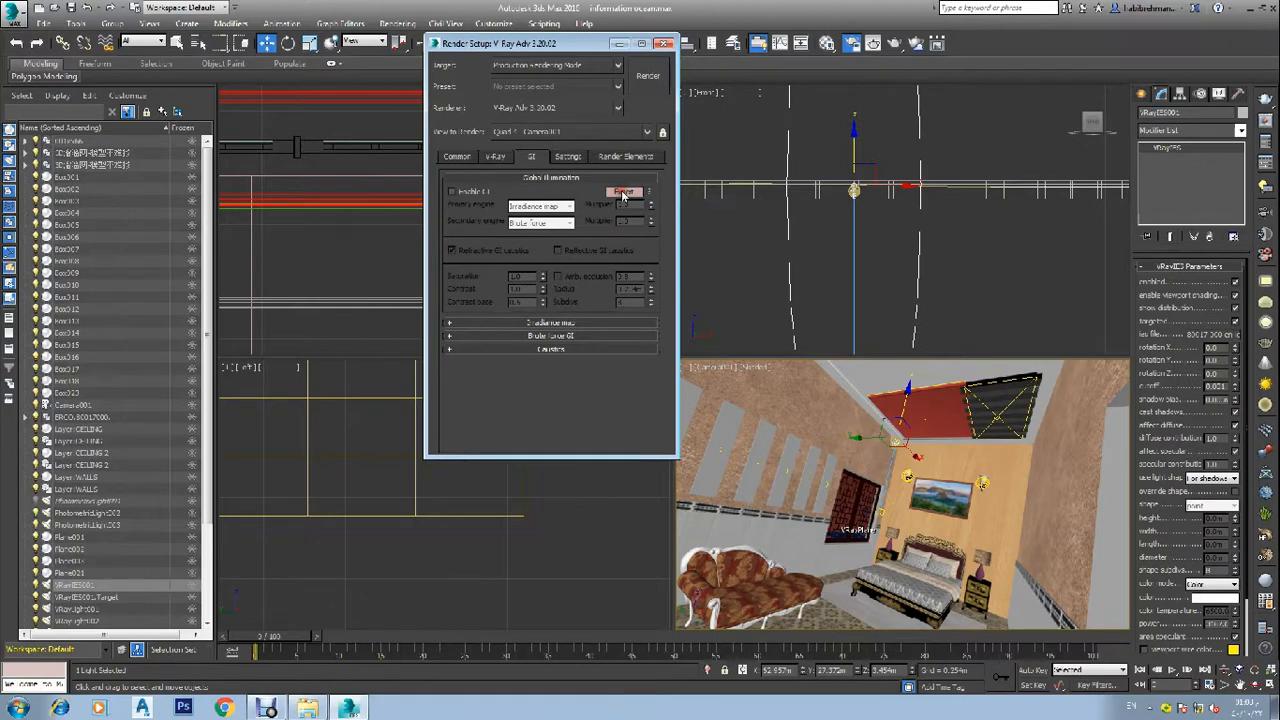
pyautogui.click(458, 158)
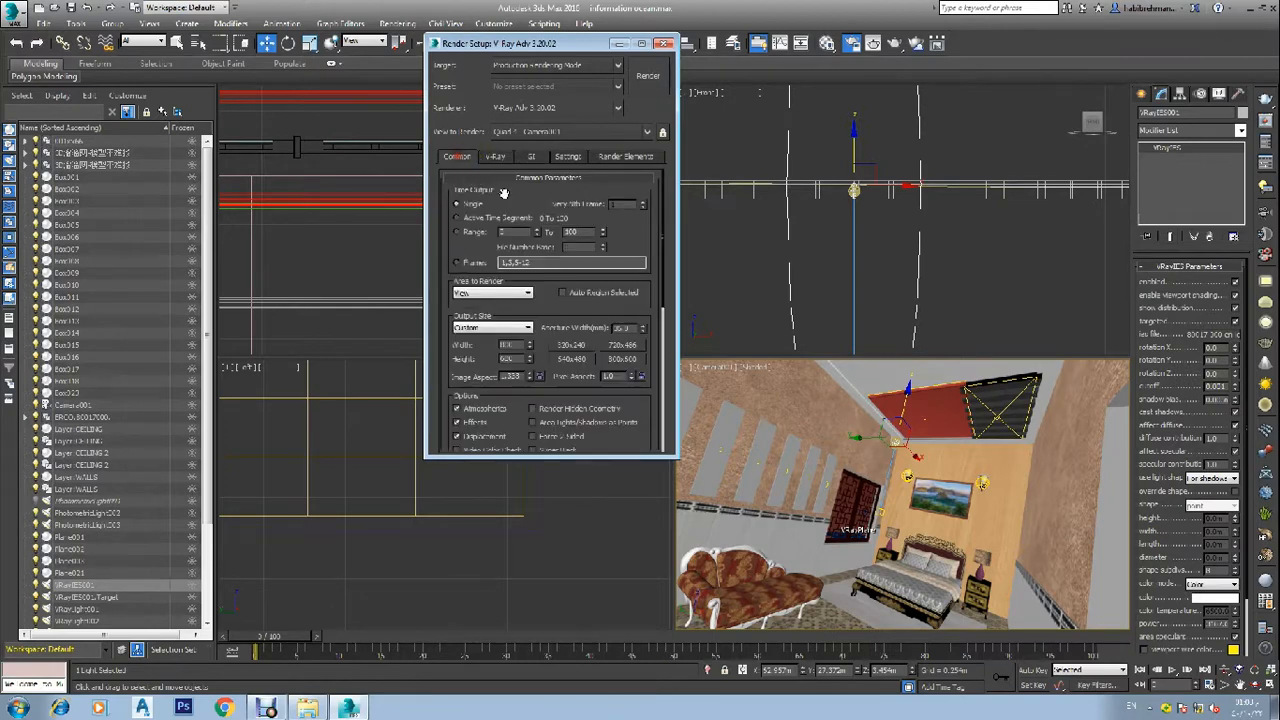
# - Render the camera view with V-Ray to check the roof light, and close the render windows
pyautogui.click(648, 75)
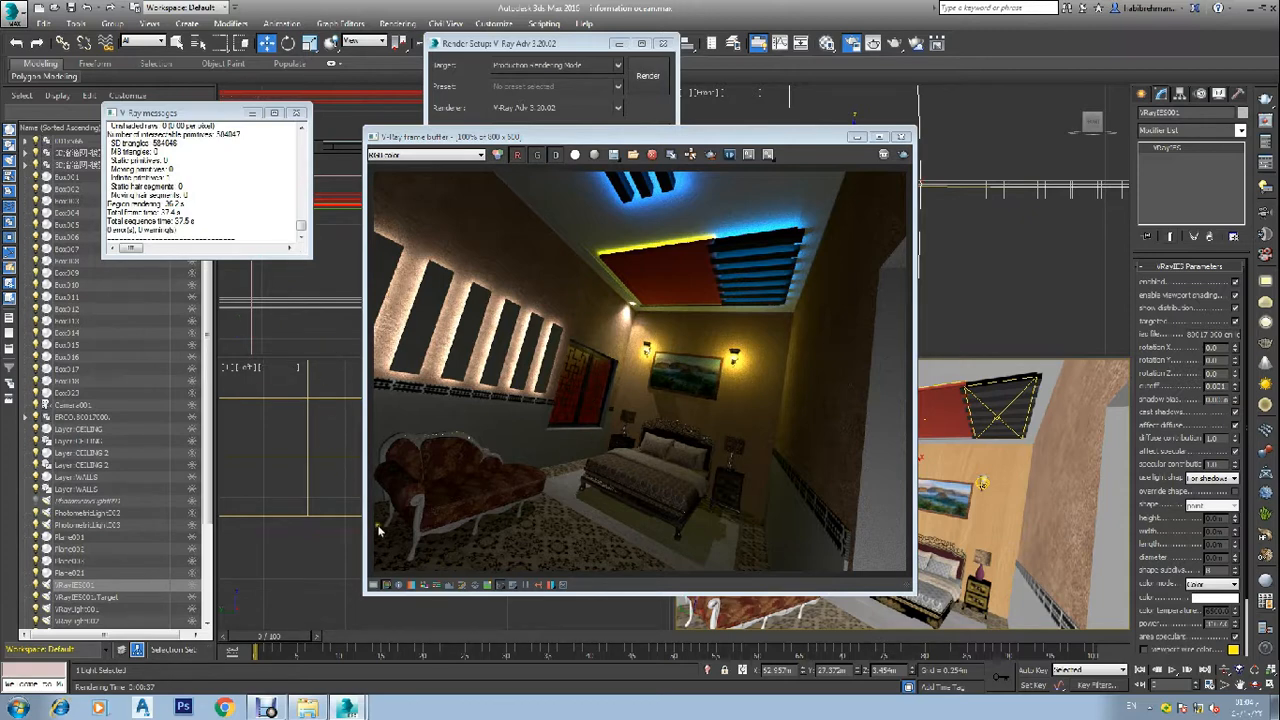
pyautogui.click(902, 138)
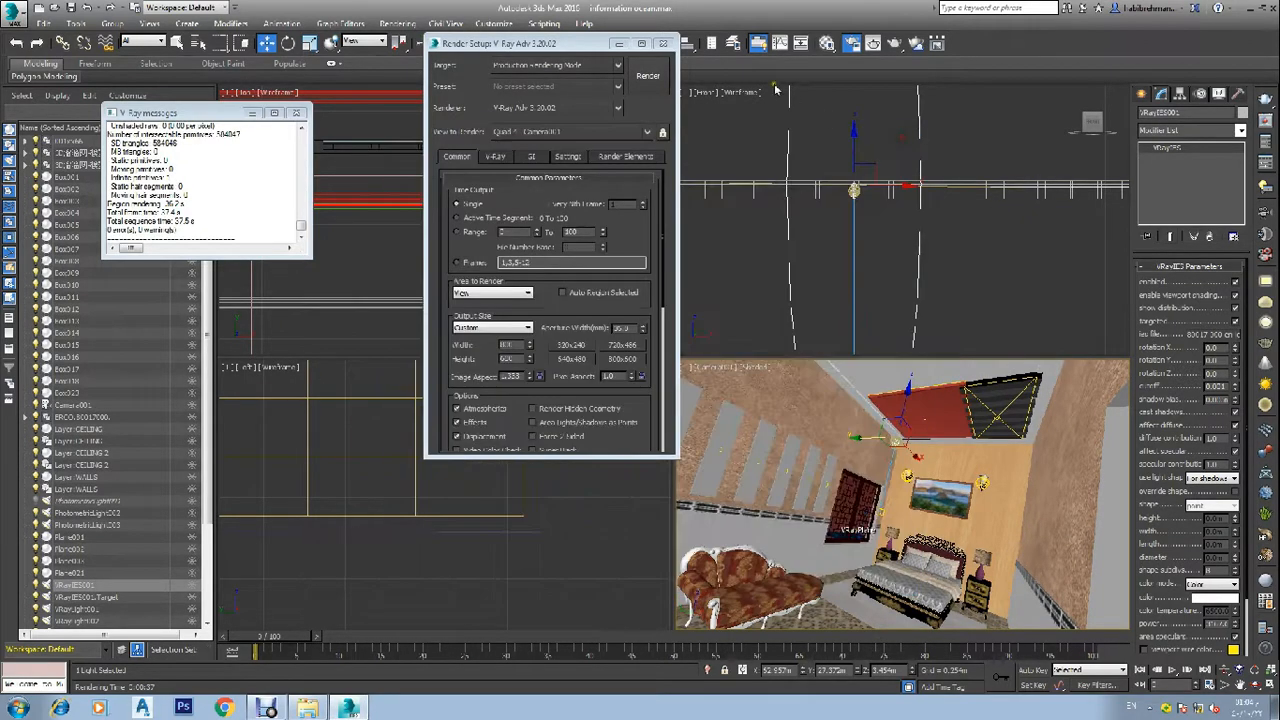
pyautogui.click(663, 44)
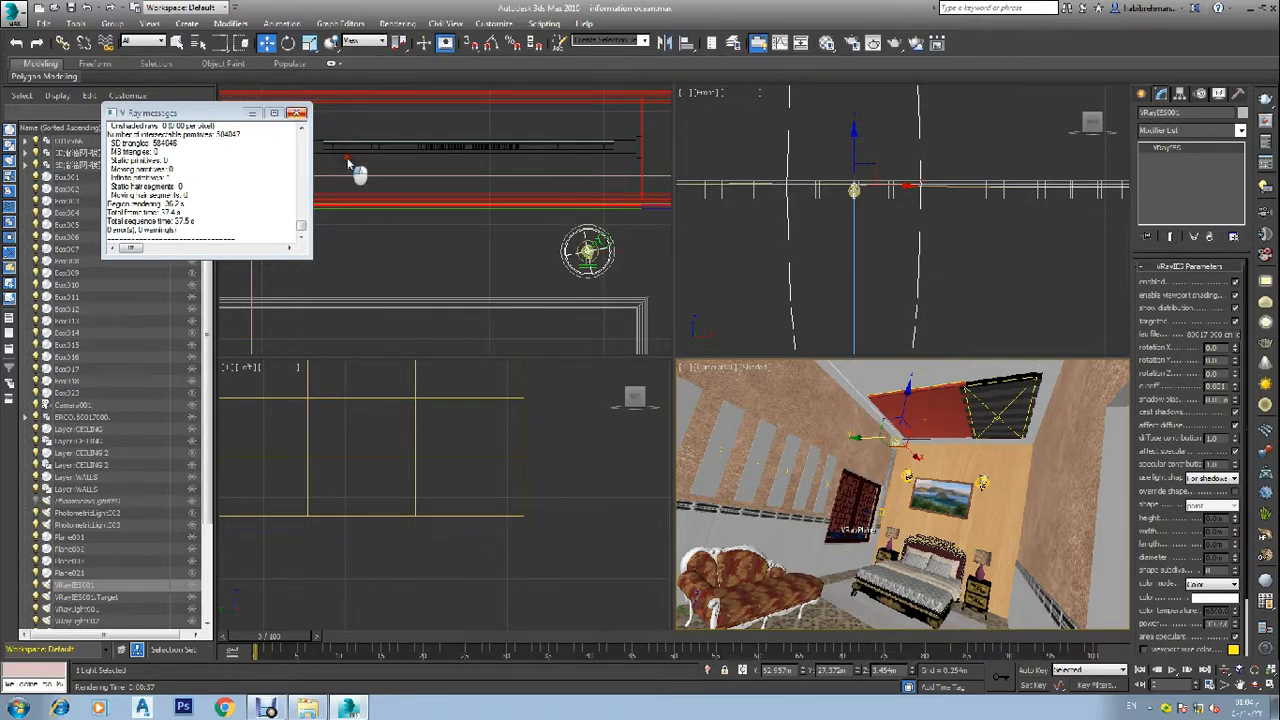
pyautogui.click(297, 113)
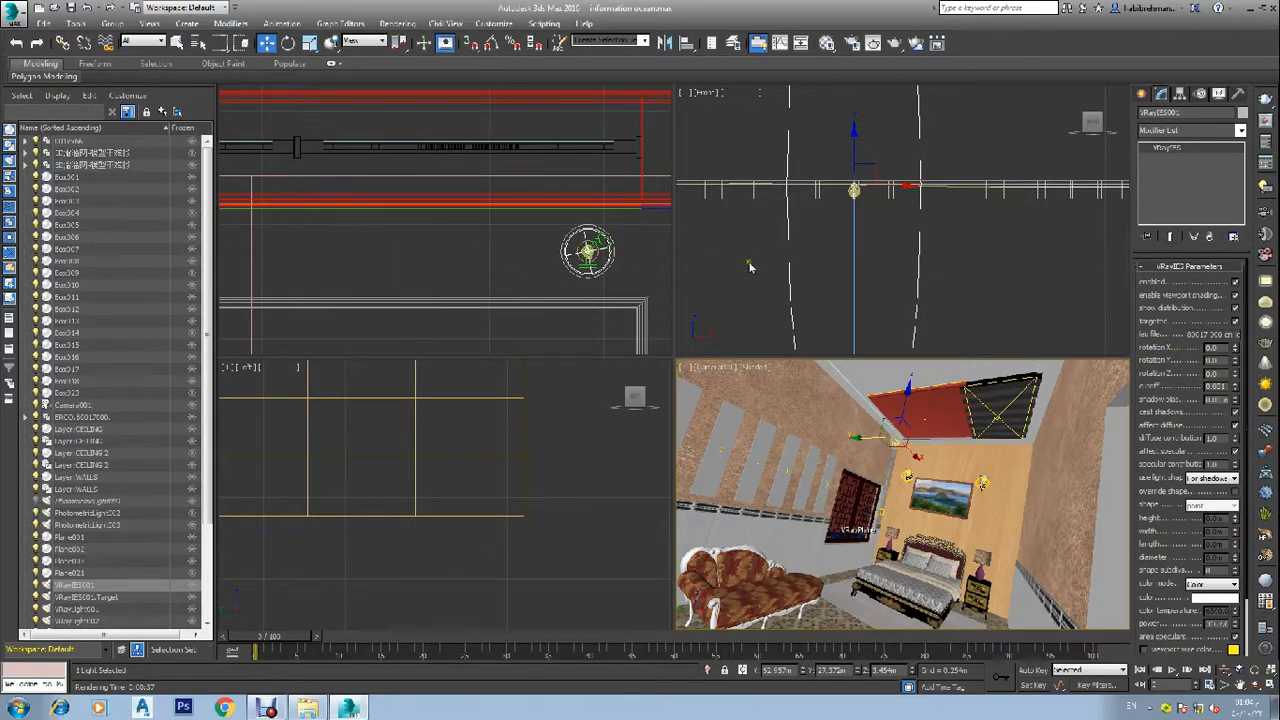
# - Select the roof light with its VRayIES light and clone it in the Top view as five evenly spaced copies along the window wall
pyautogui.moveTo(619, 234); pyautogui.dragTo(557, 274)
pyautogui.scroll(-5, 595, 285)
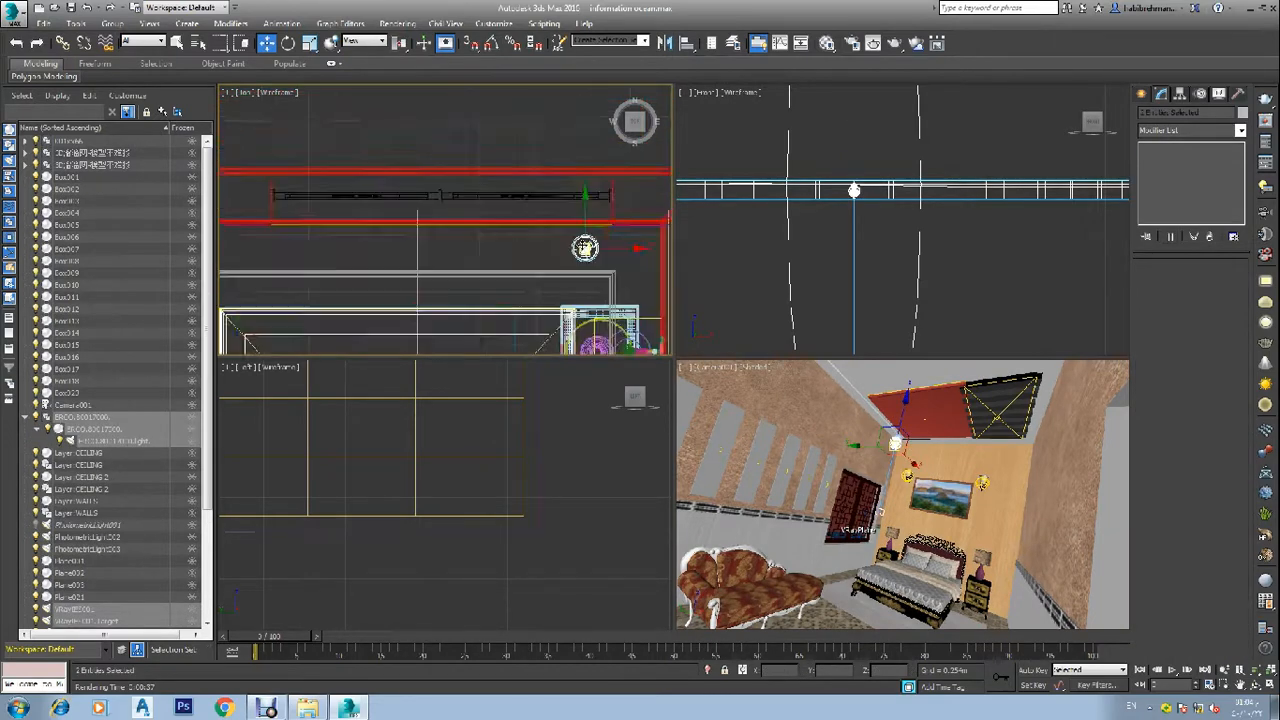
pyautogui.scroll(2, 594, 254)
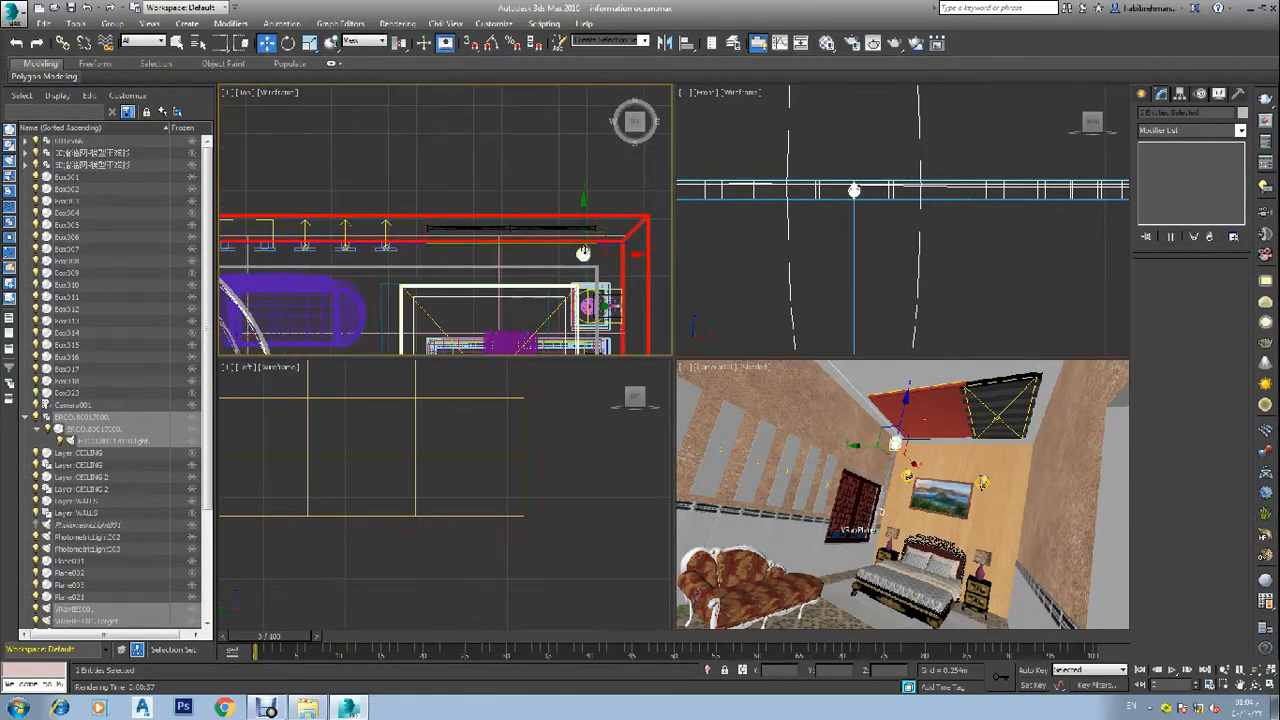
pyautogui.scroll(2, 584, 253)
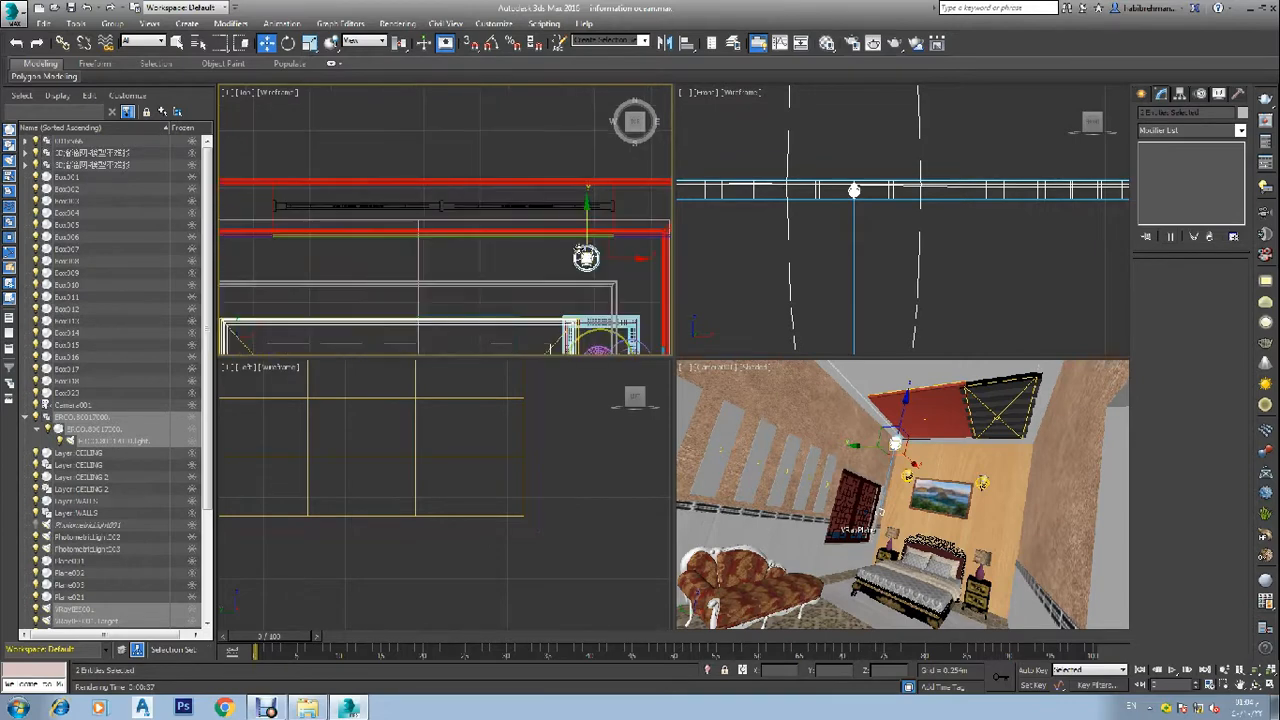
pyautogui.scroll(-2, 582, 254)
pyautogui.scroll(-2, 581, 255)
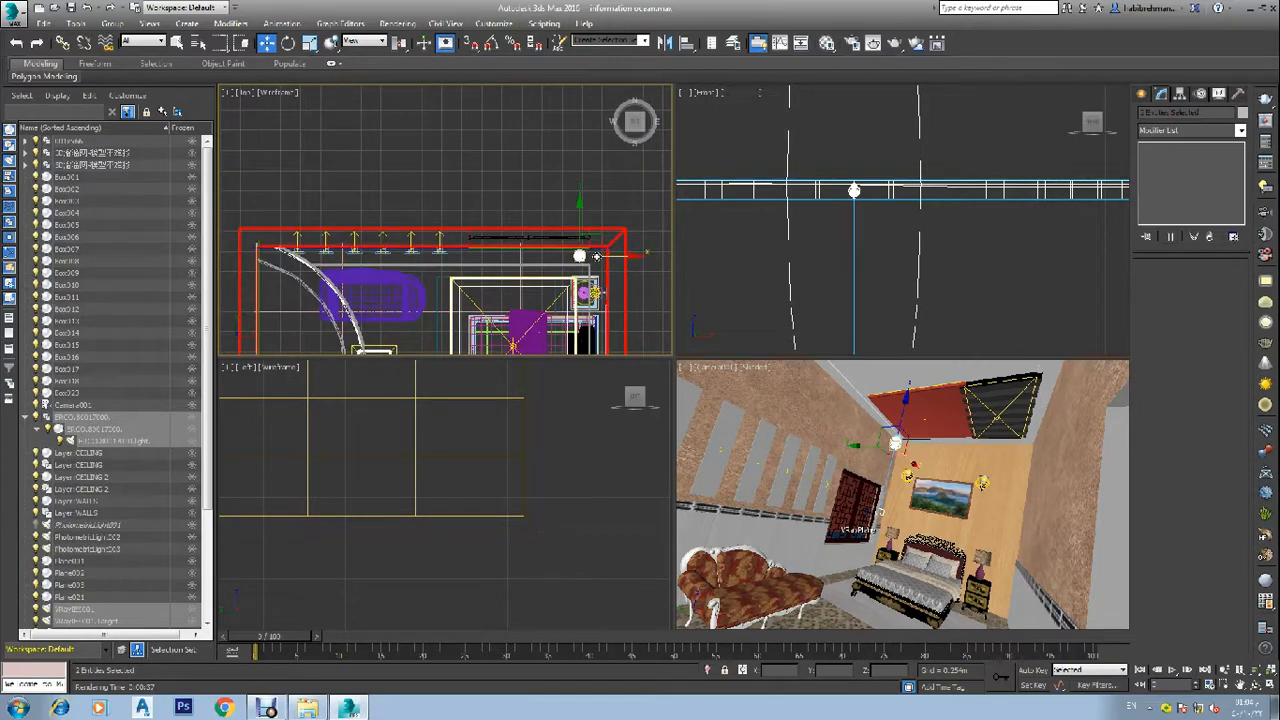
pyautogui.keyDown('shift'); pyautogui.moveTo(623, 258); pyautogui.dragTo(562, 257); pyautogui.keyUp('shift')
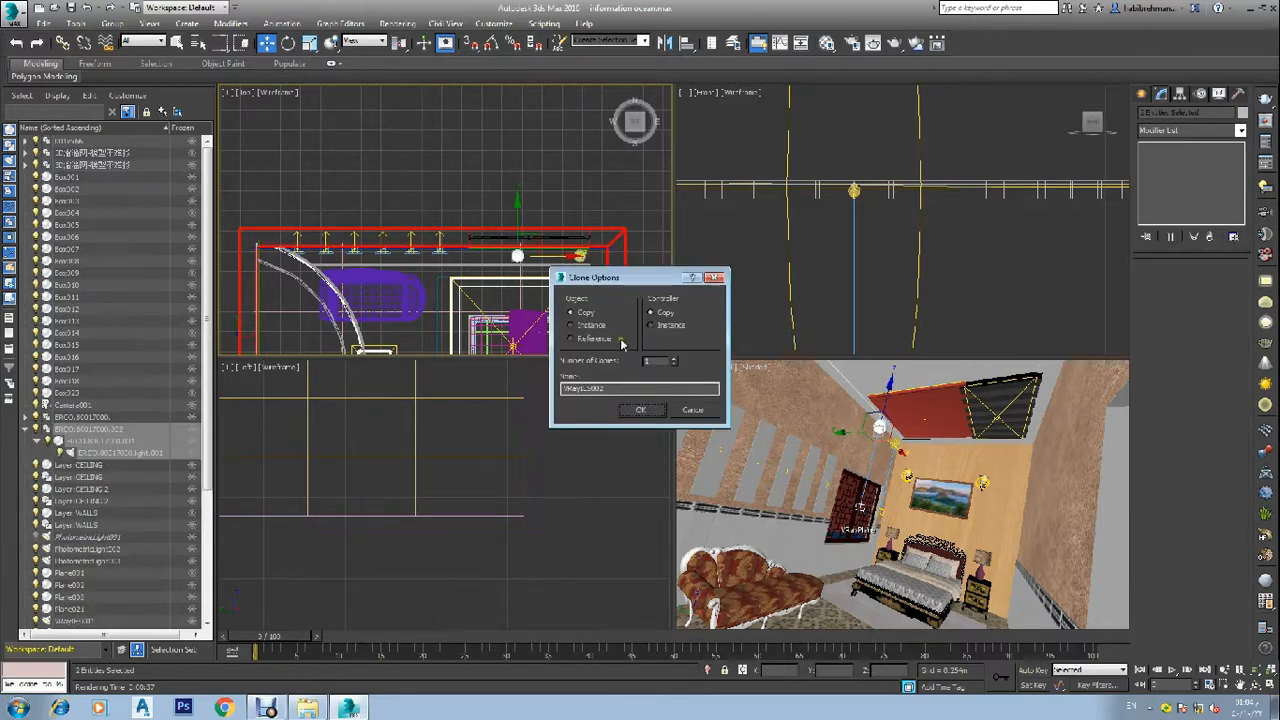
pyautogui.click(675, 360)
pyautogui.click(675, 360)
pyautogui.click(655, 410)
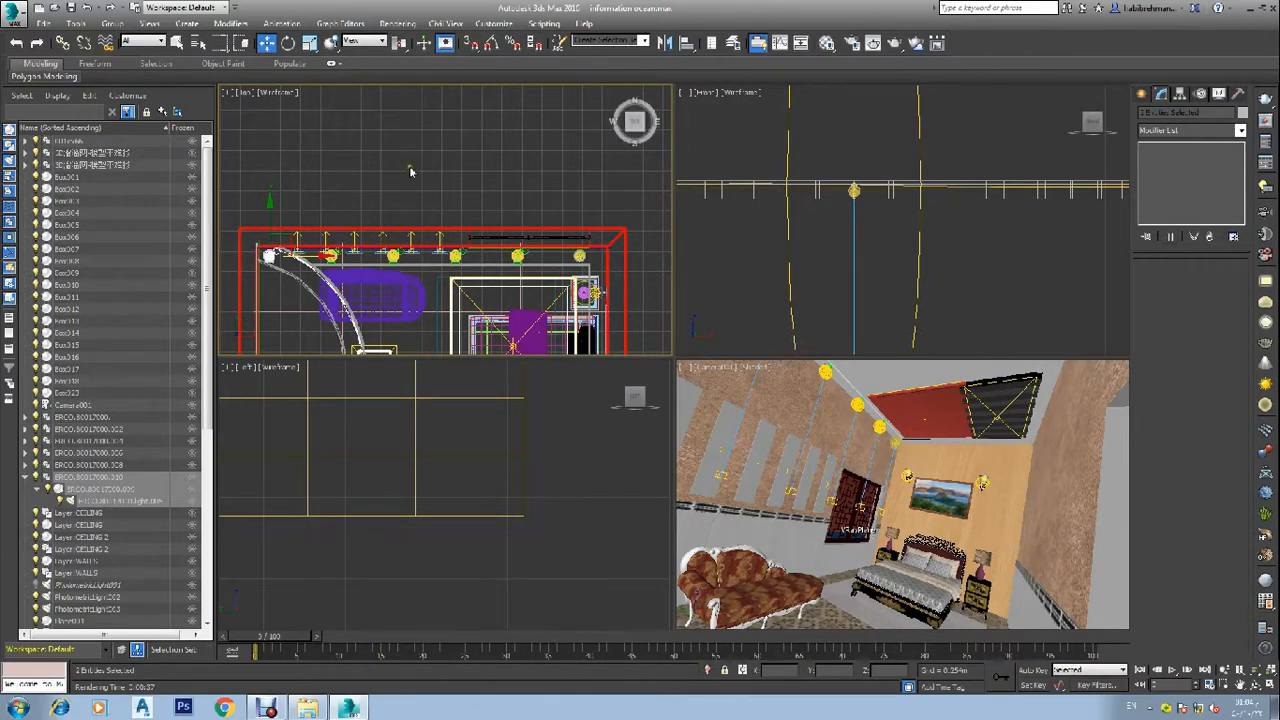
# - Clone the end roof light straight across to the opposite wall as one copy and nudge it slightly inward in the Top view
pyautogui.scroll(-4, 409, 168)
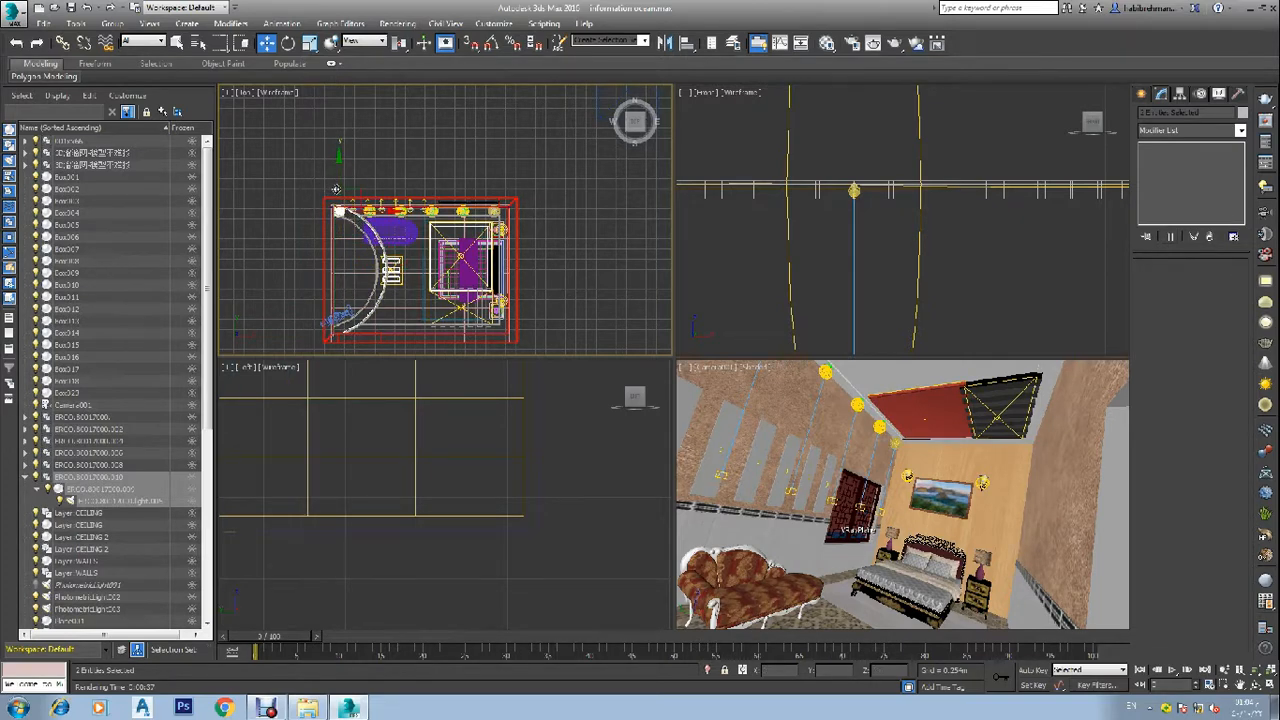
pyautogui.moveTo(340, 175)
pyautogui.mouseDown()
pyautogui.moveTo(348, 255)
pyautogui.moveTo(368, 295)
pyautogui.moveTo(358, 306)
pyautogui.moveTo(379, 338)
pyautogui.mouseUp()
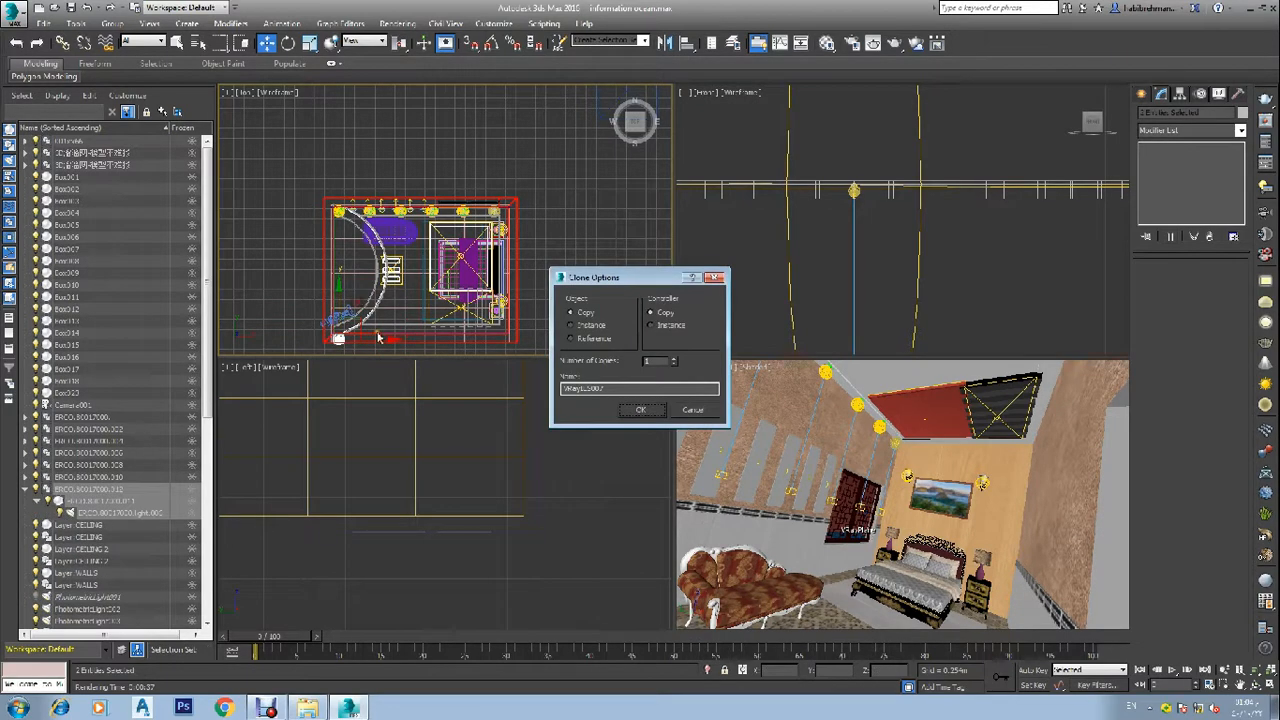
pyautogui.click(638, 410)
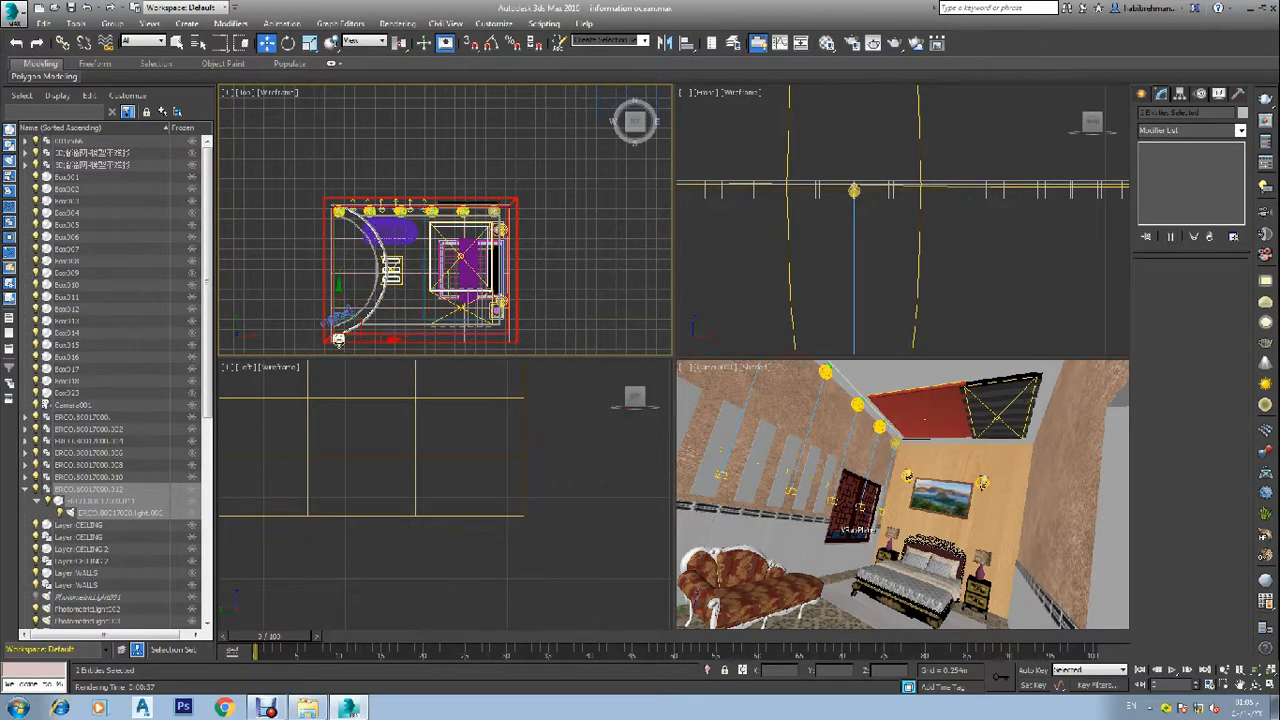
pyautogui.scroll(8, 339, 340)
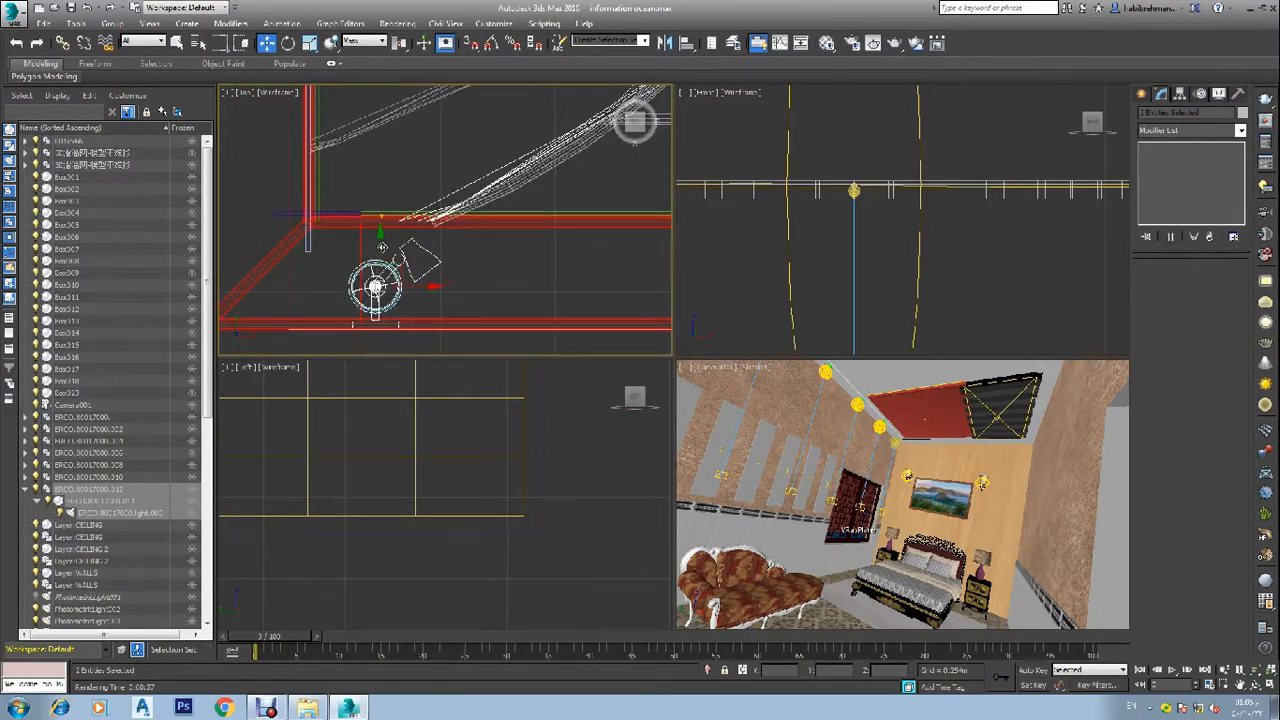
pyautogui.moveTo(381, 246); pyautogui.dragTo(381, 230)
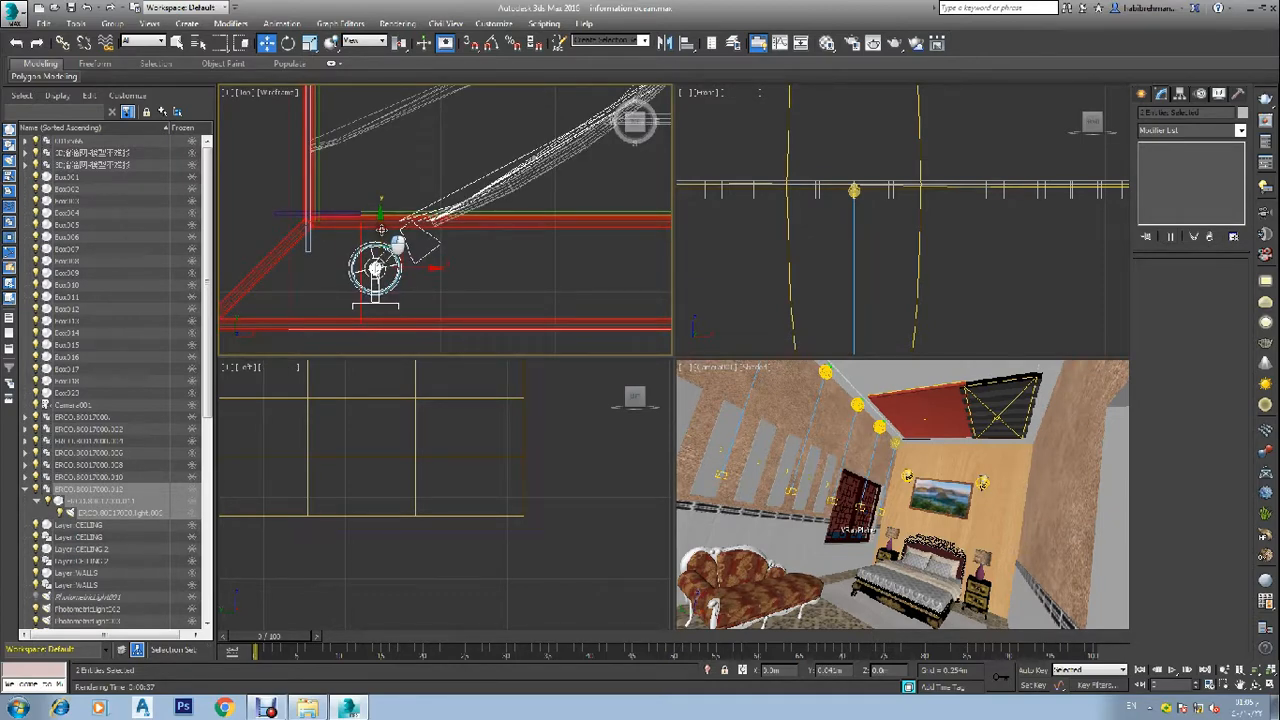
pyautogui.moveTo(381, 230); pyautogui.dragTo(385, 236)
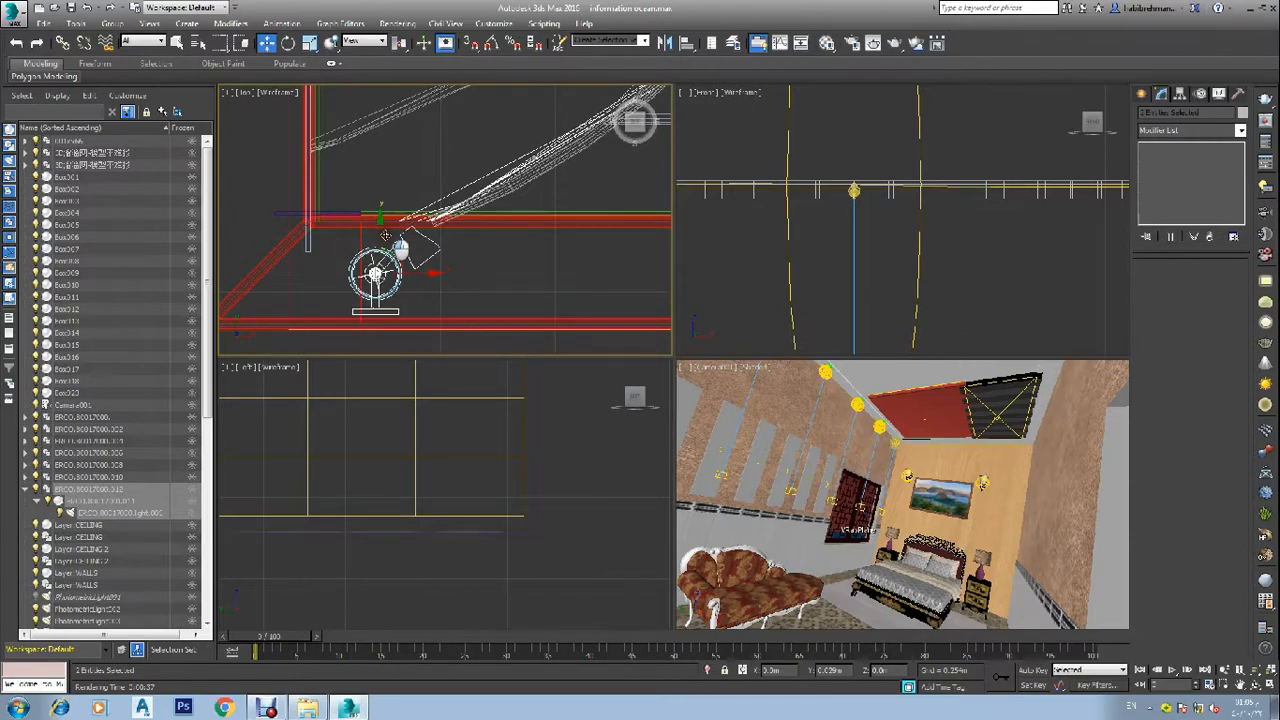
# - Clone the opposite-wall roof light as five evenly spaced copies along that wall, matching the first row, and clear the selection
pyautogui.scroll(-10, 385, 240)
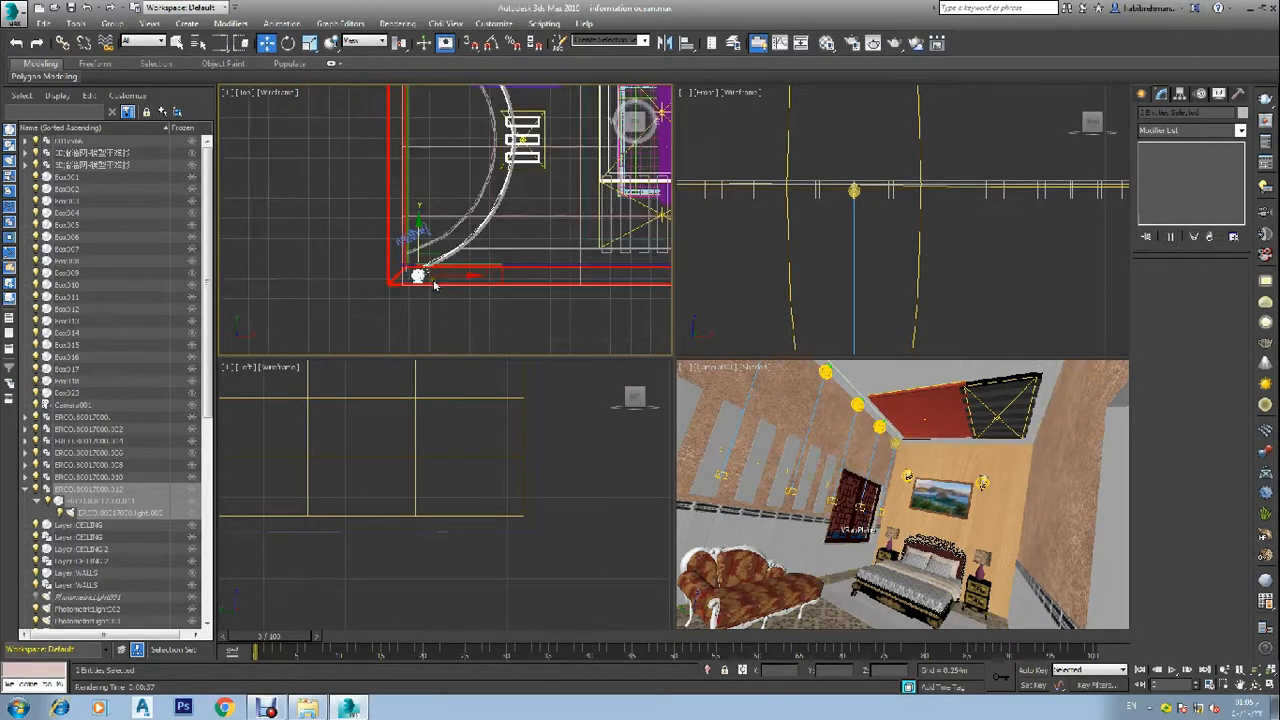
pyautogui.scroll(3, 458, 268)
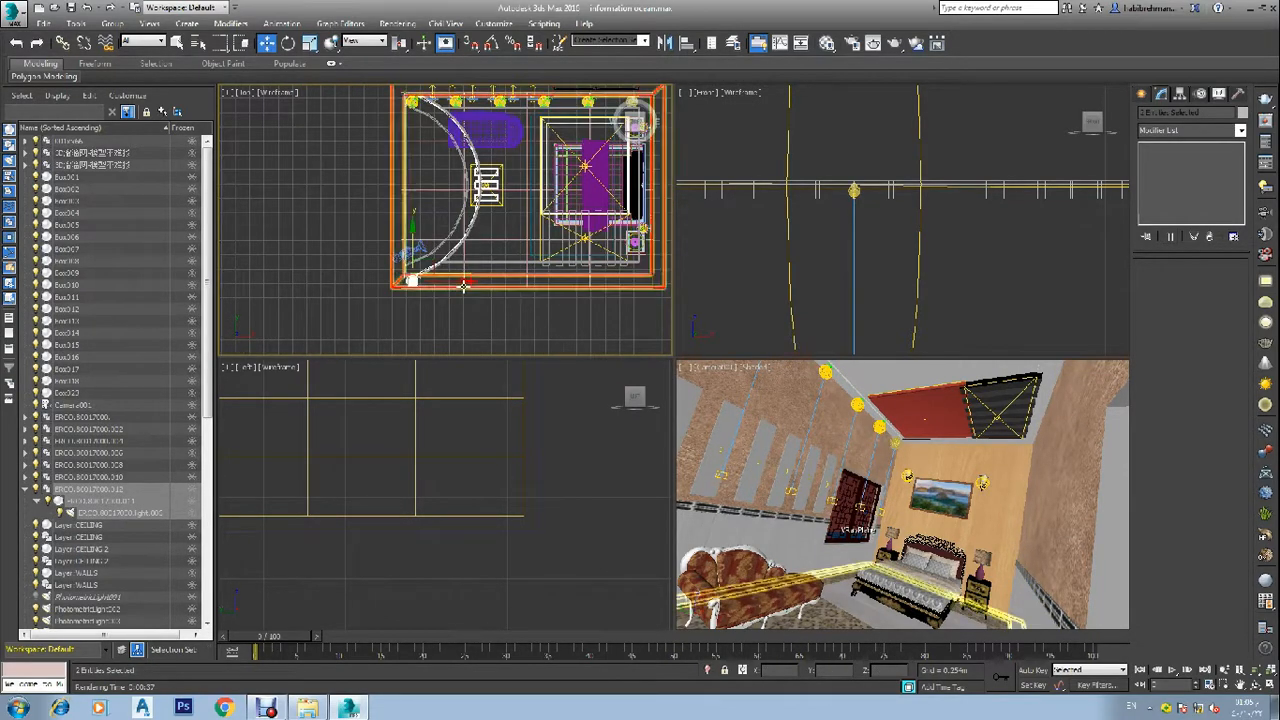
pyautogui.moveTo(441, 281); pyautogui.dragTo(486, 282)
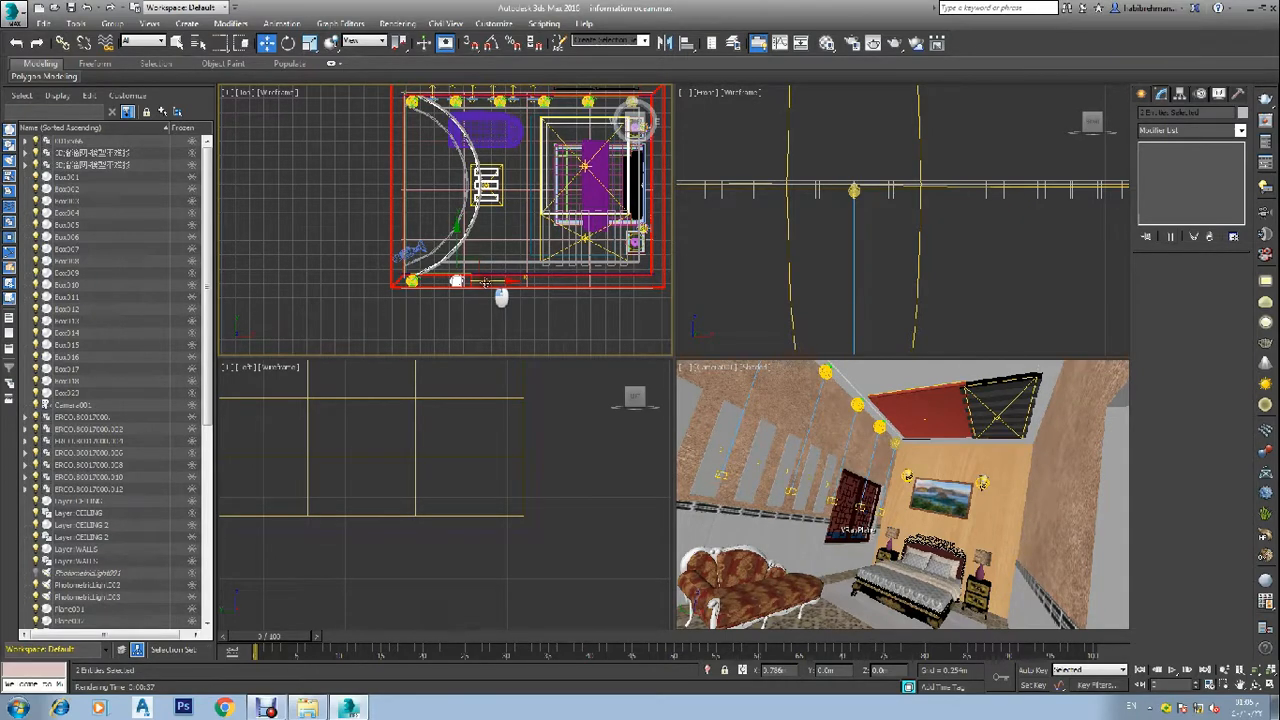
pyautogui.keyDown('shift'); pyautogui.moveTo(486, 282); pyautogui.dragTo(487, 291); pyautogui.keyUp('shift')
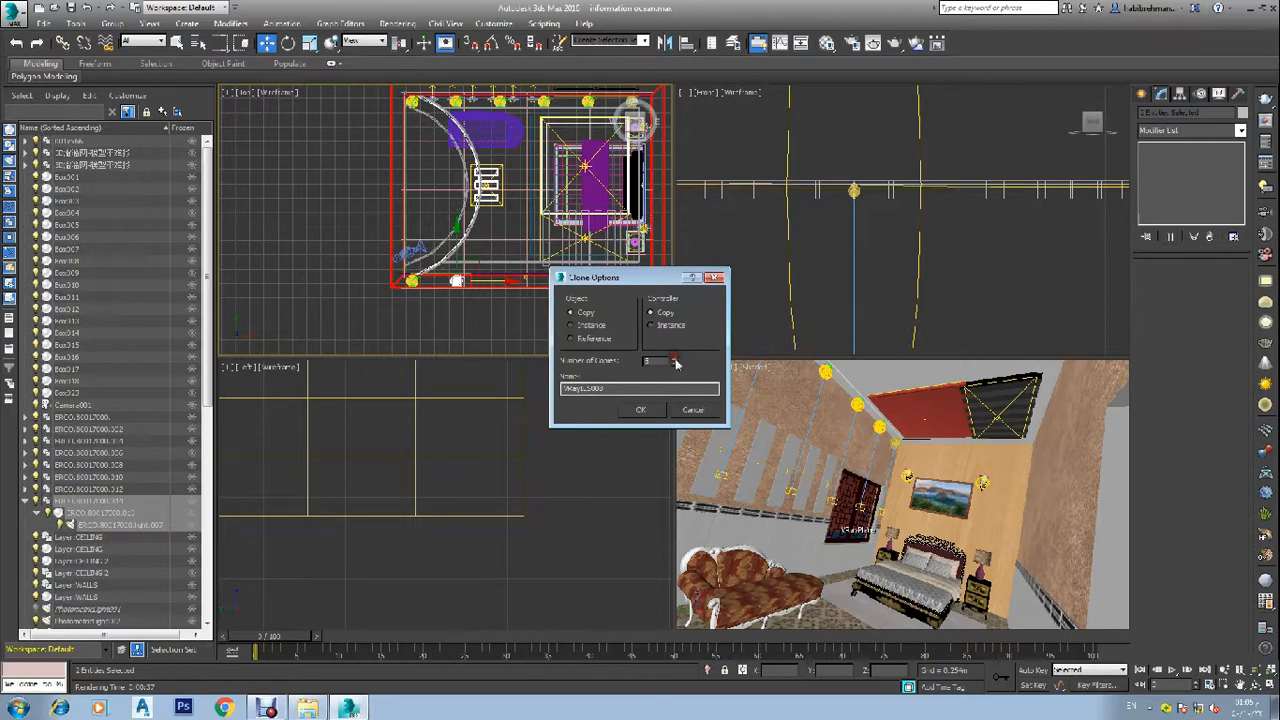
pyautogui.click(648, 409)
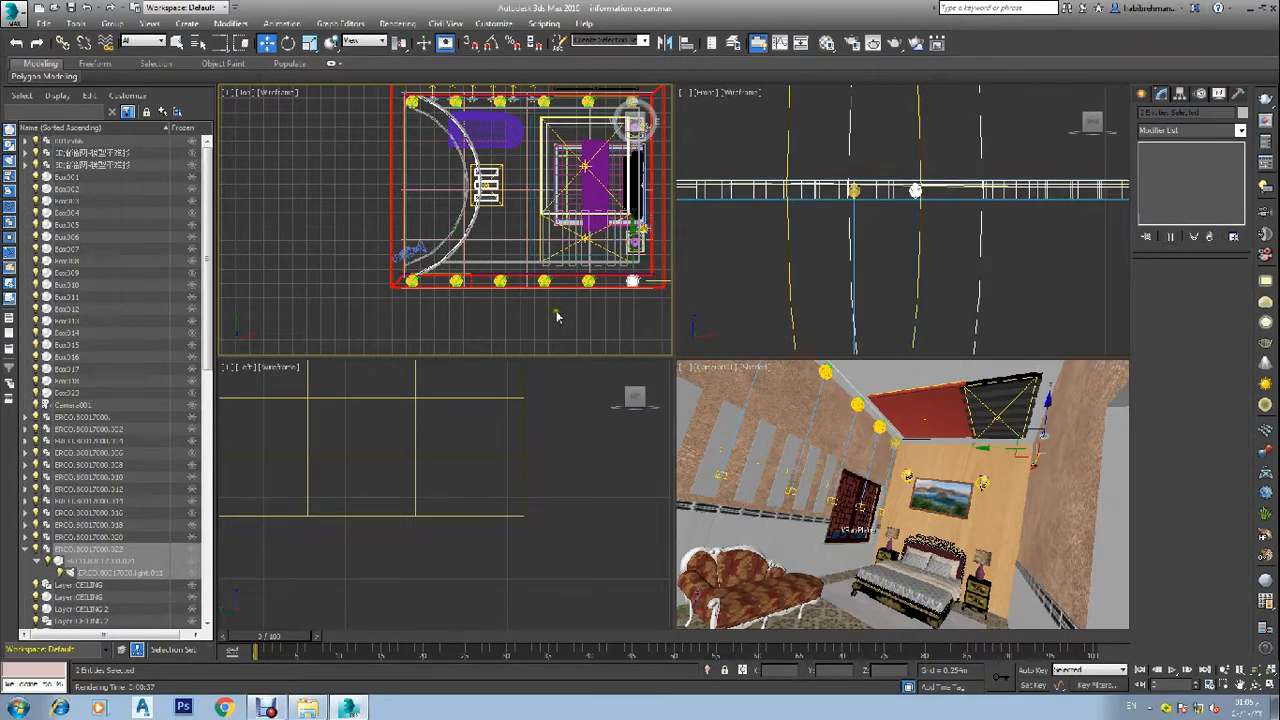
pyautogui.click(640, 332)
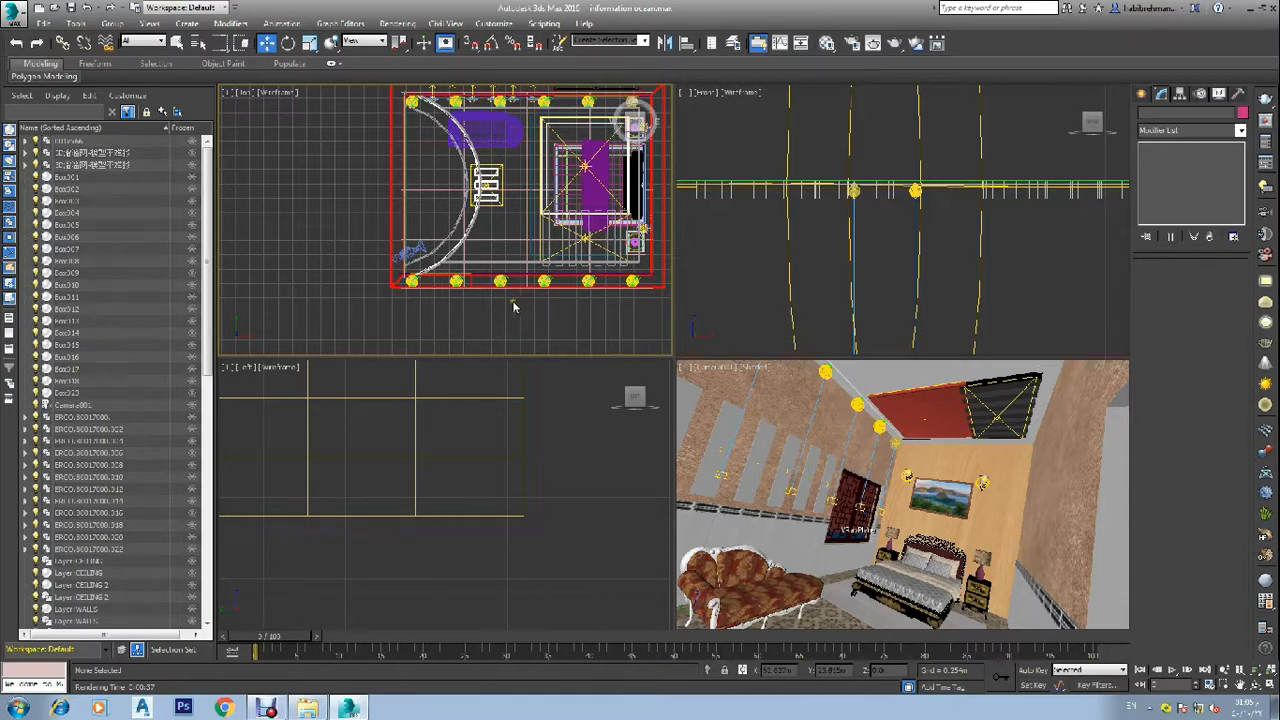
# - Select the second row of roof lights in the Left view and move it about 0.225 m inward from the wall onto the ceiling
pyautogui.scroll(-10, 714, 288)
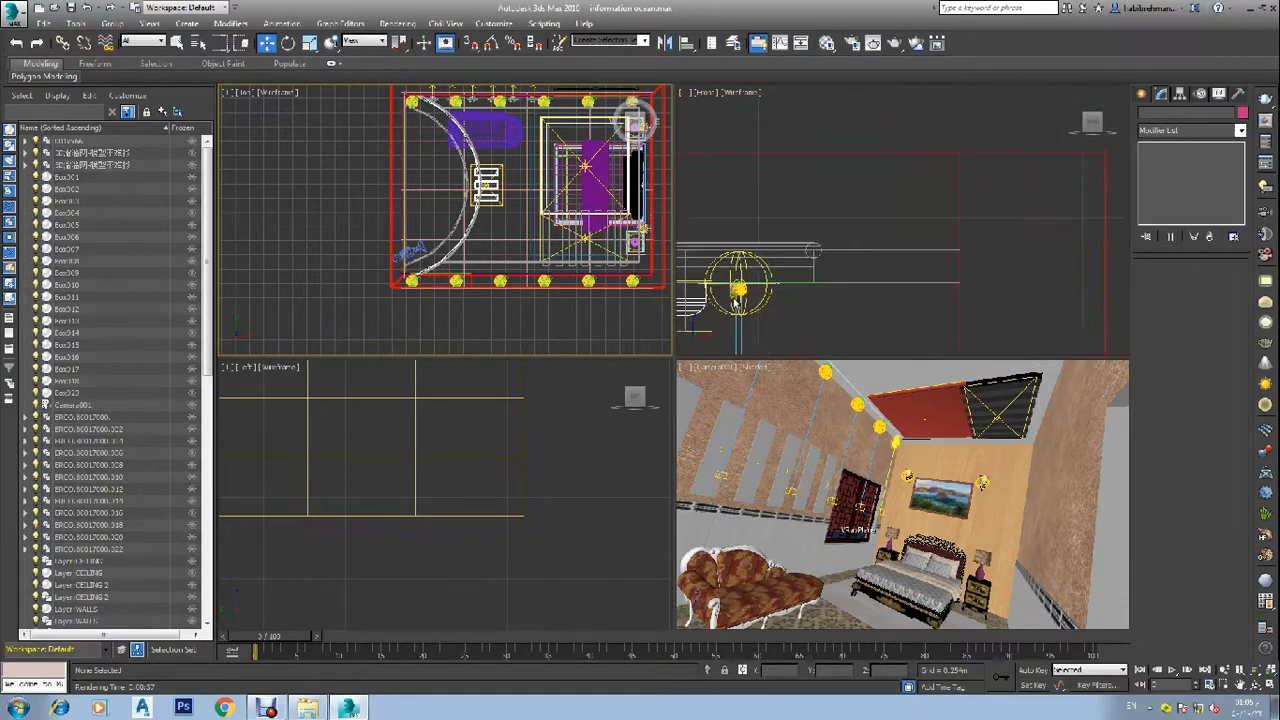
pyautogui.scroll(-3, 738, 302)
pyautogui.scroll(3, 730, 310)
pyautogui.scroll(-5, 716, 326)
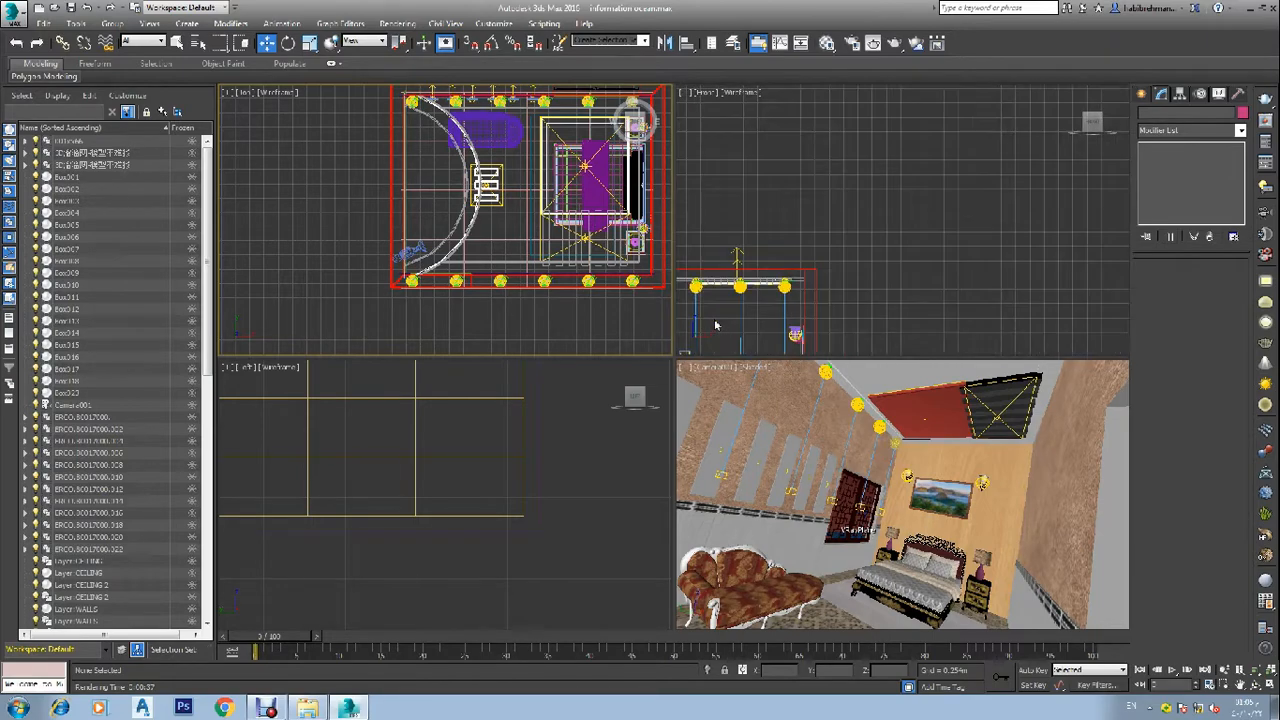
pyautogui.moveTo(716, 326); pyautogui.dragTo(788, 314, button='middle')
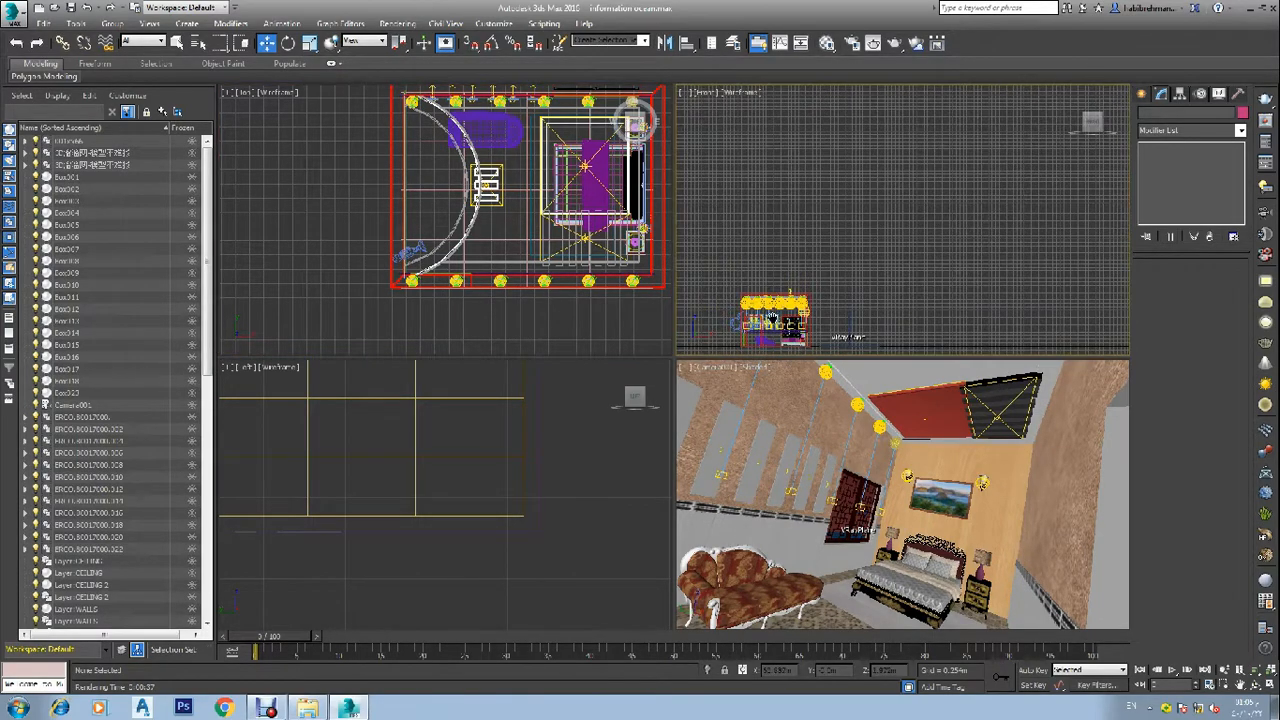
pyautogui.scroll(-6, 577, 410)
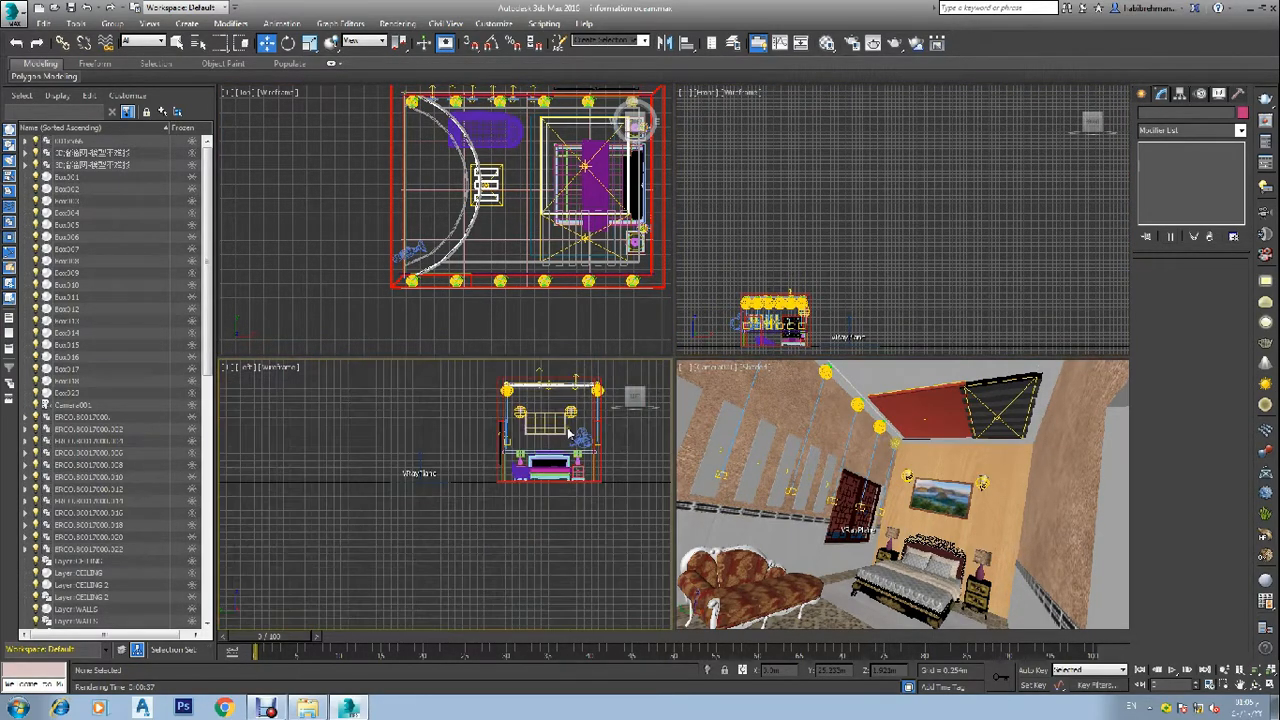
pyautogui.scroll(3, 565, 400)
pyautogui.scroll(6, 573, 390)
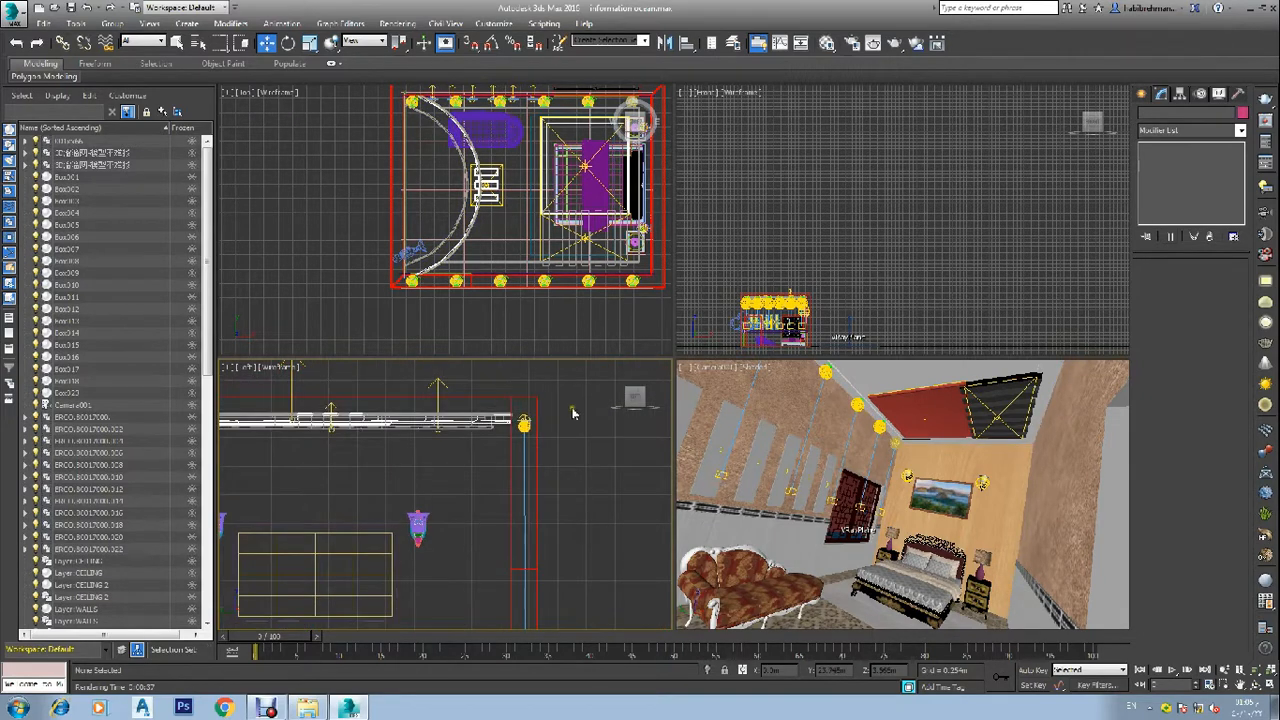
pyautogui.moveTo(464, 425); pyautogui.dragTo(428, 473)
pyautogui.moveTo(492, 524); pyautogui.dragTo(410, 523)
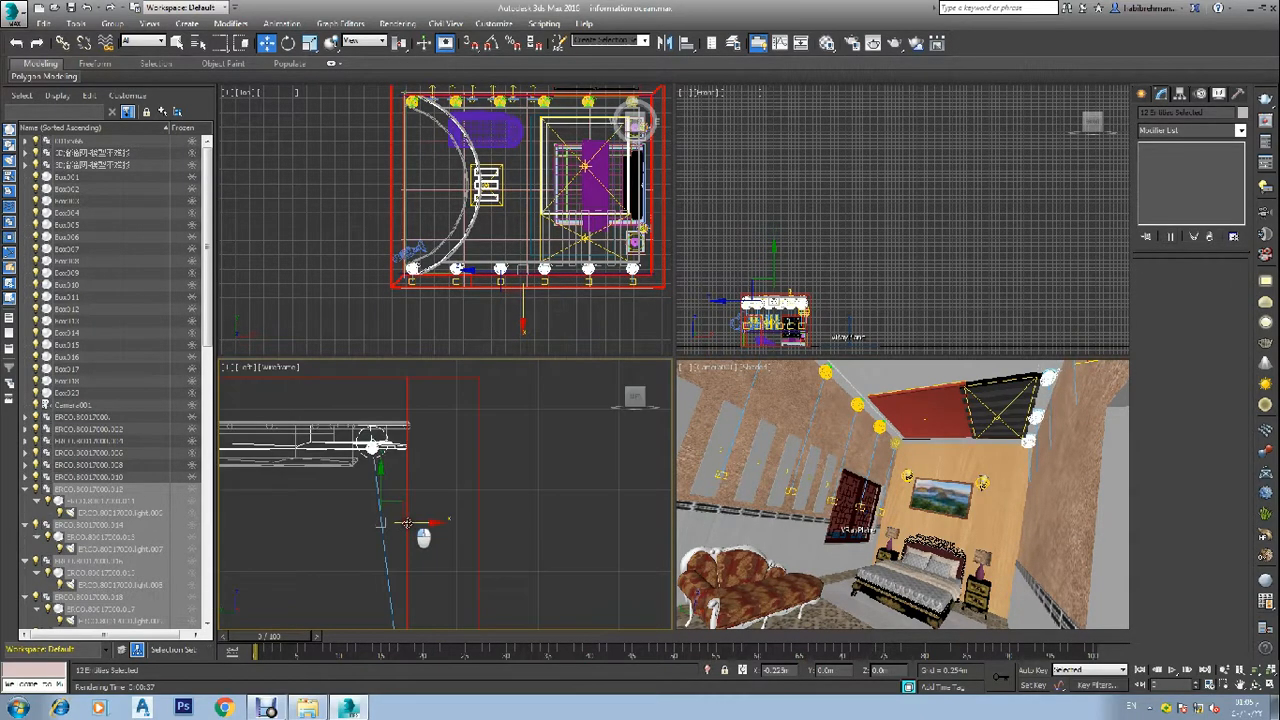
pyautogui.scroll(-4, 400, 470)
pyautogui.scroll(-5, 407, 488)
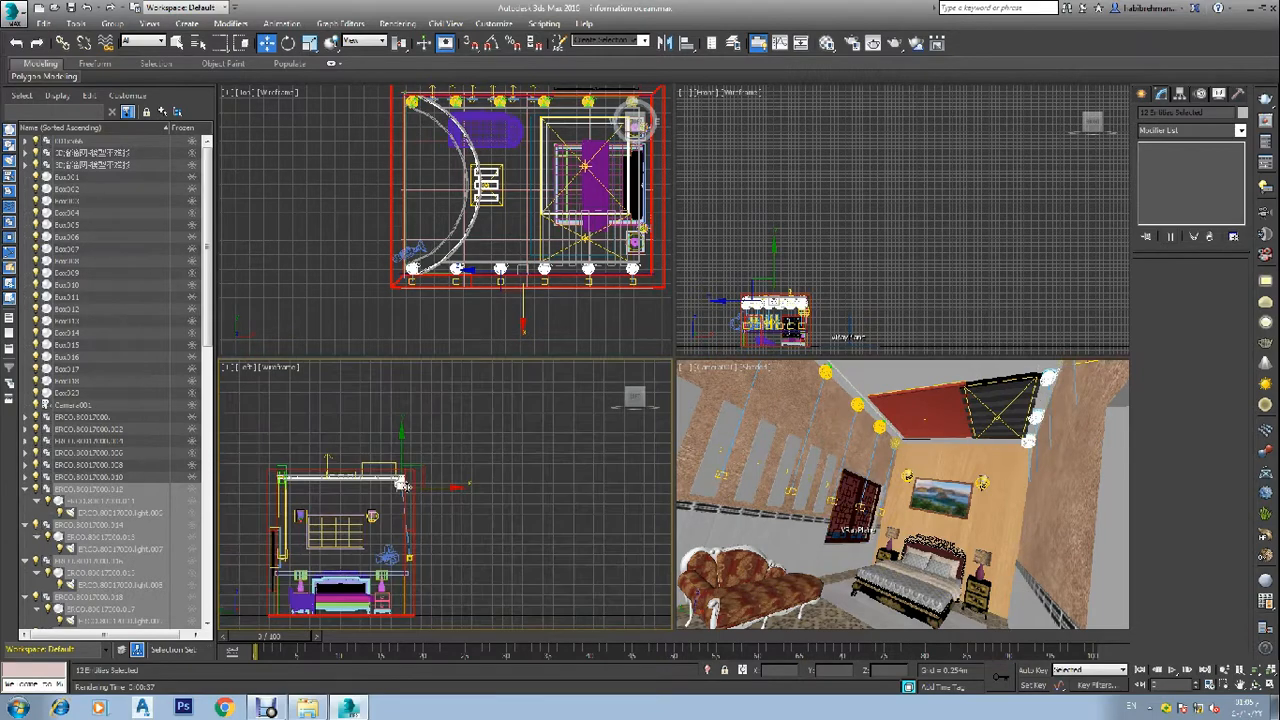
# - Move the second row of roof lights slightly back toward the wall in the Left view
pyautogui.scroll(3, 408, 566)
pyautogui.scroll(3, 408, 566)
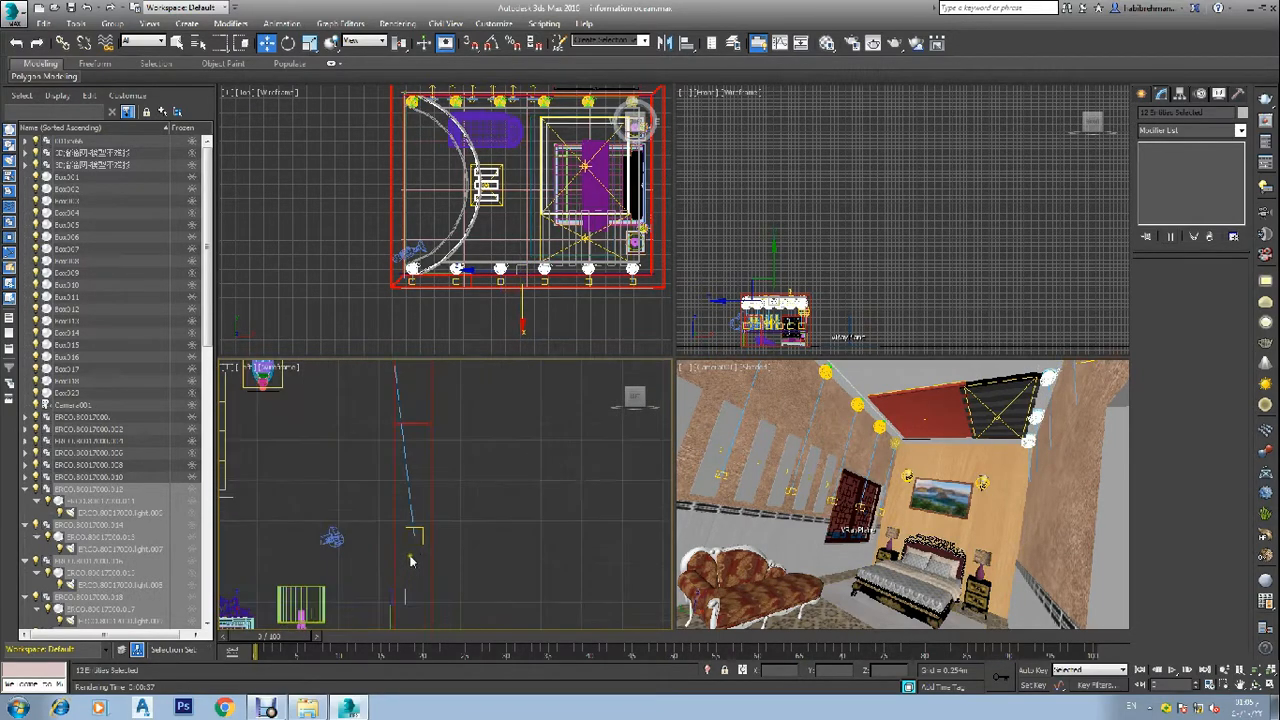
pyautogui.scroll(-5, 418, 510)
pyautogui.scroll(4, 400, 425)
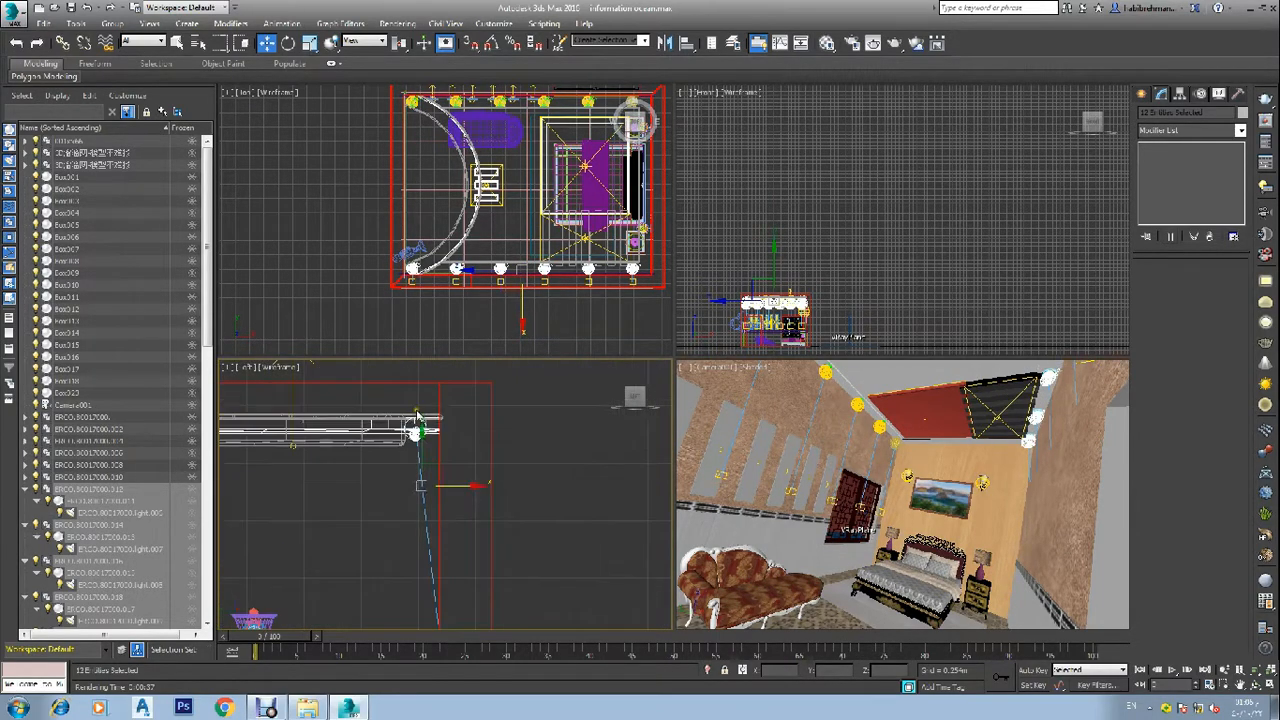
pyautogui.scroll(-4, 440, 470)
pyautogui.scroll(3, 290, 434)
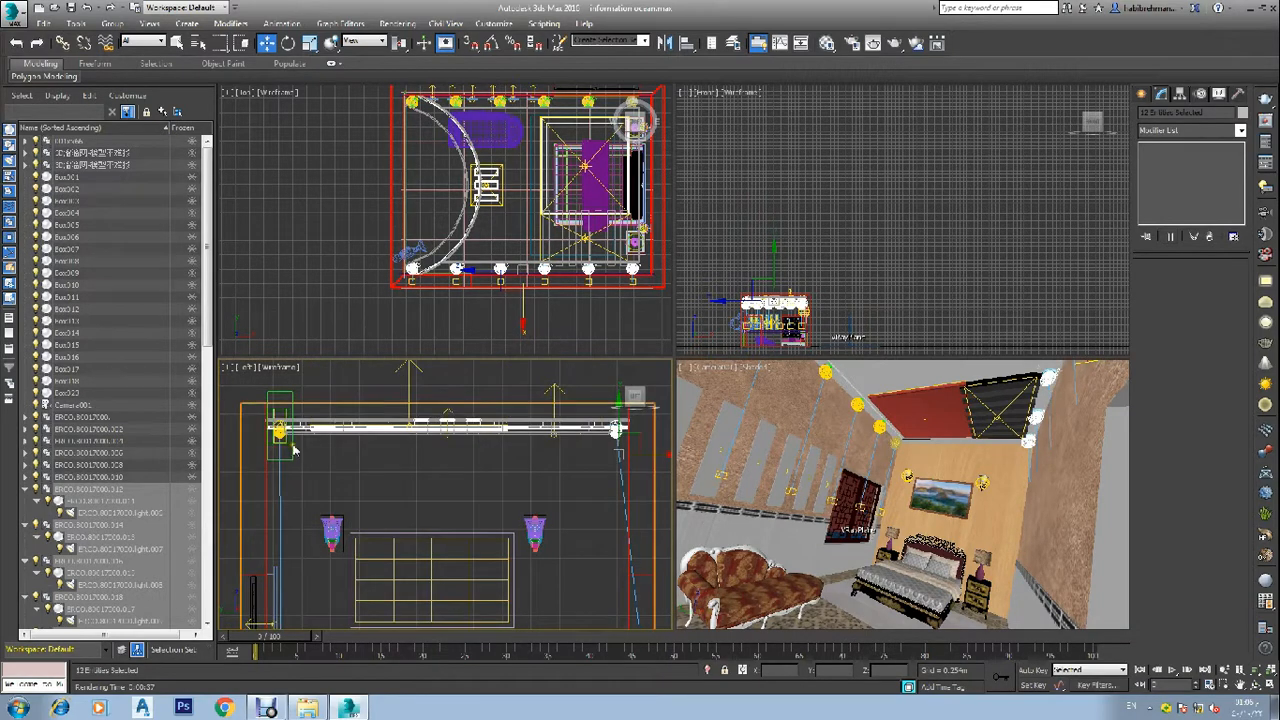
pyautogui.scroll(-1, 294, 434)
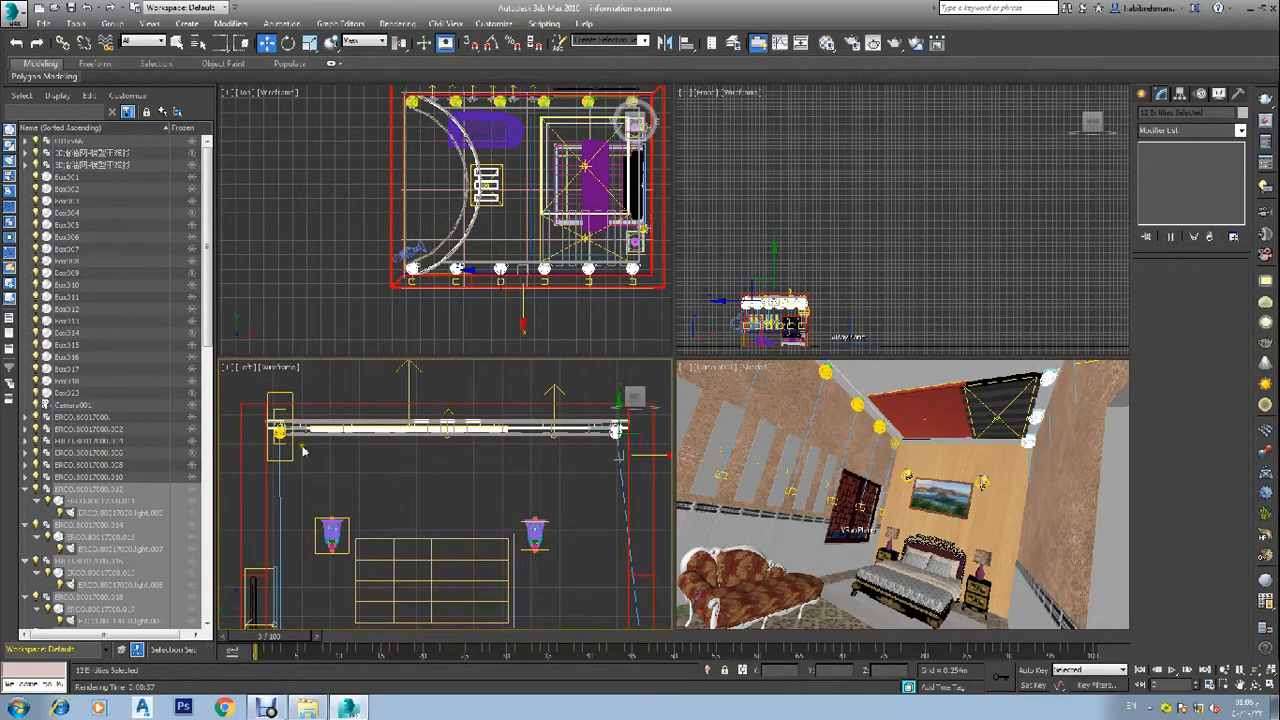
pyautogui.scroll(4, 623, 443)
pyautogui.scroll(2, 583, 517)
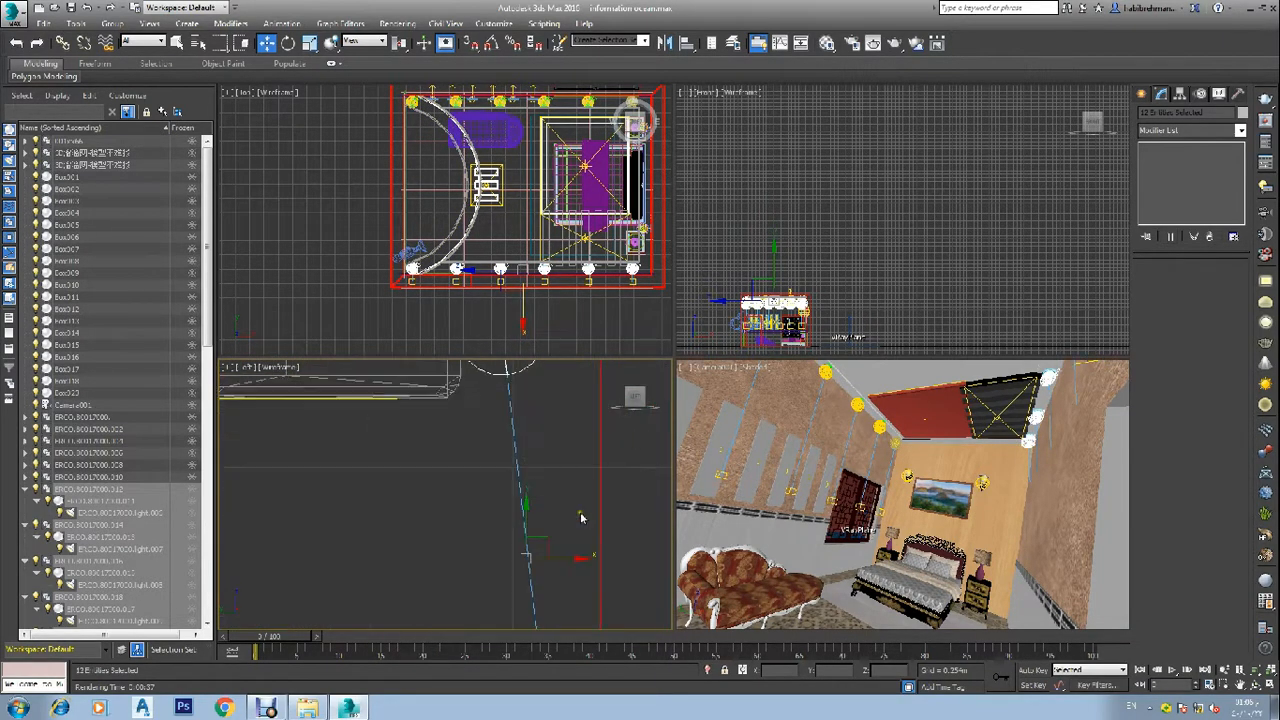
pyautogui.scroll(-2, 570, 550)
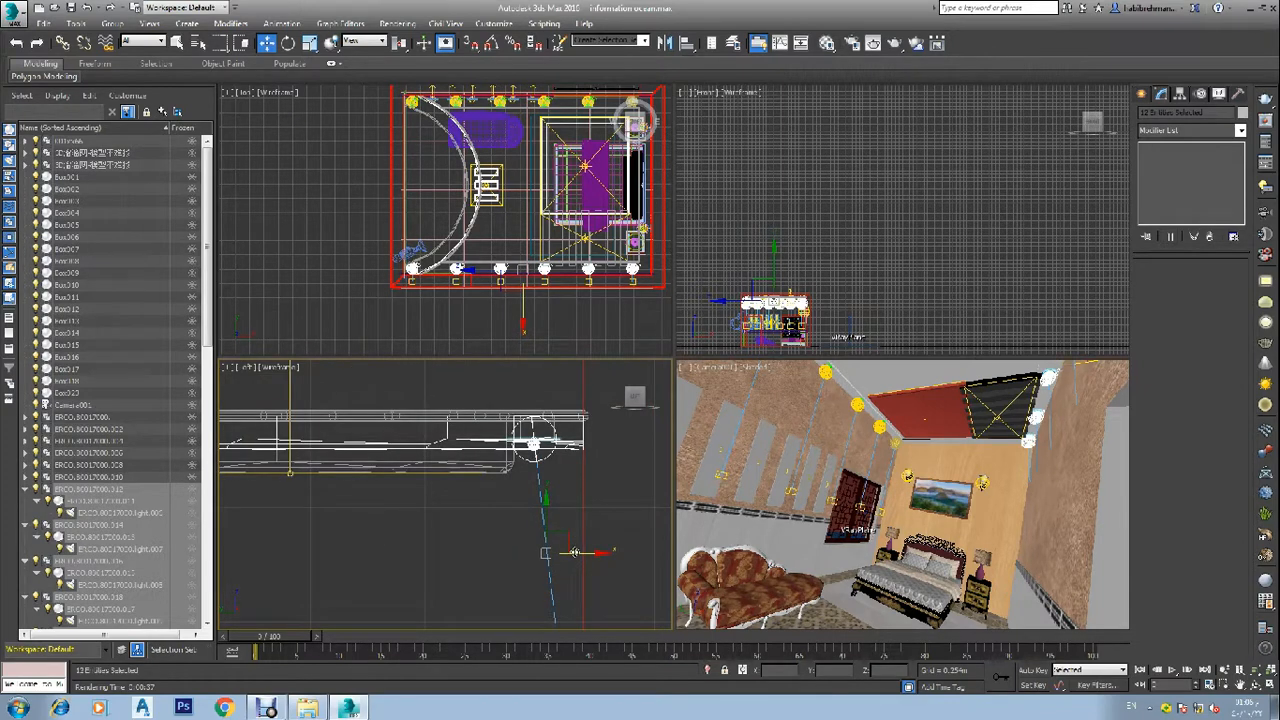
pyautogui.moveTo(573, 552); pyautogui.dragTo(589, 556)
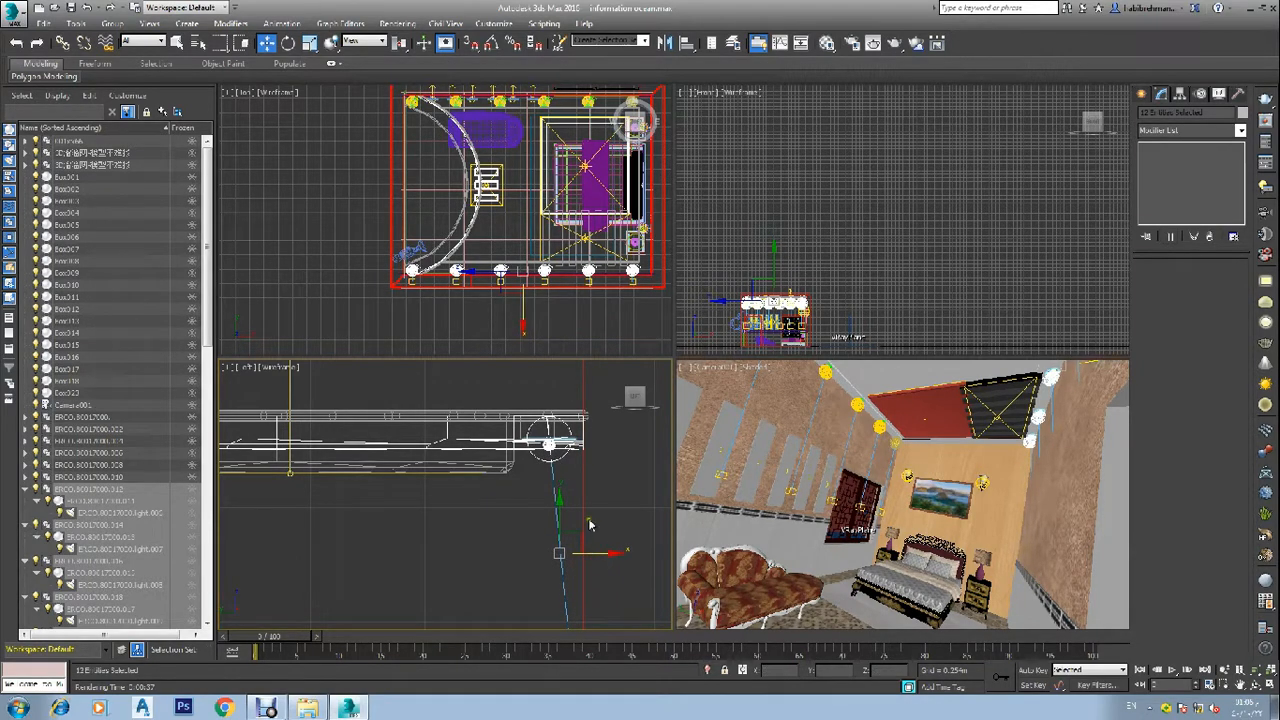
# - Select the VRayIES light targets of the second row in the Left view and shift them inward beneath their roof lights
pyautogui.scroll(-8, 598, 505)
pyautogui.scroll(5, 607, 556)
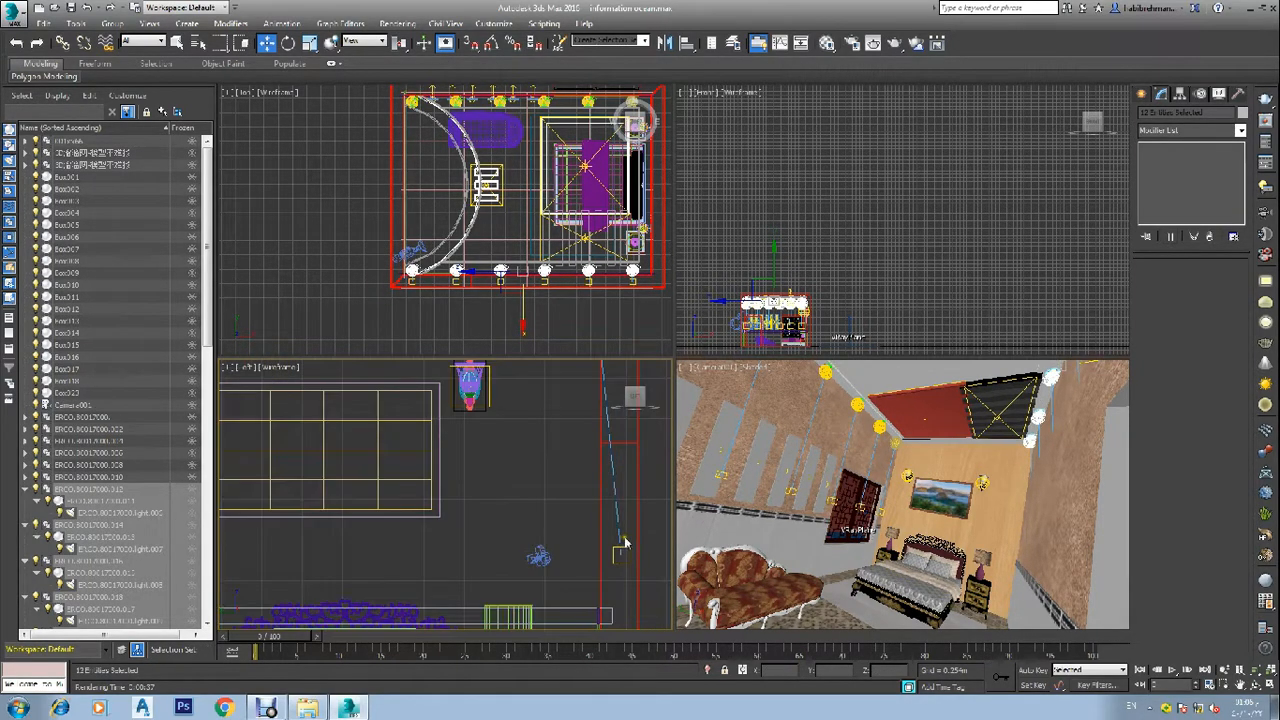
pyautogui.moveTo(641, 548); pyautogui.dragTo(617, 569)
pyautogui.scroll(-5, 627, 547)
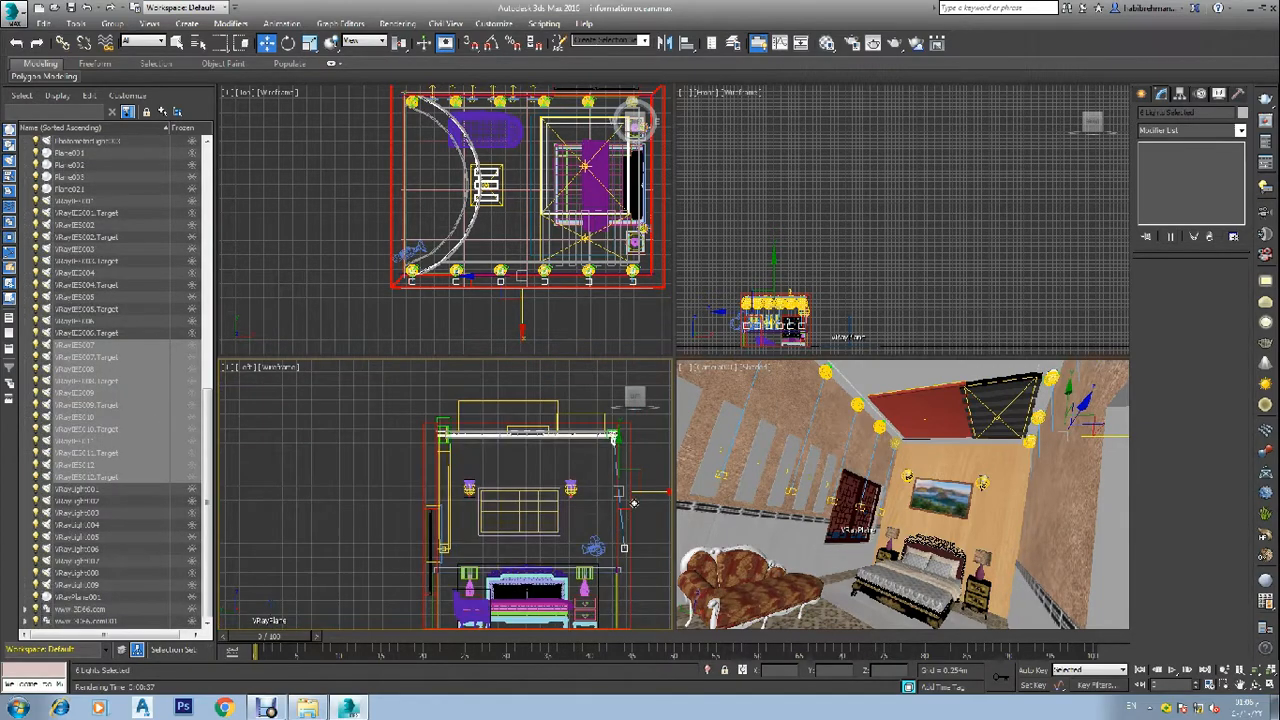
pyautogui.click(636, 538)
pyautogui.scroll(6, 633, 545)
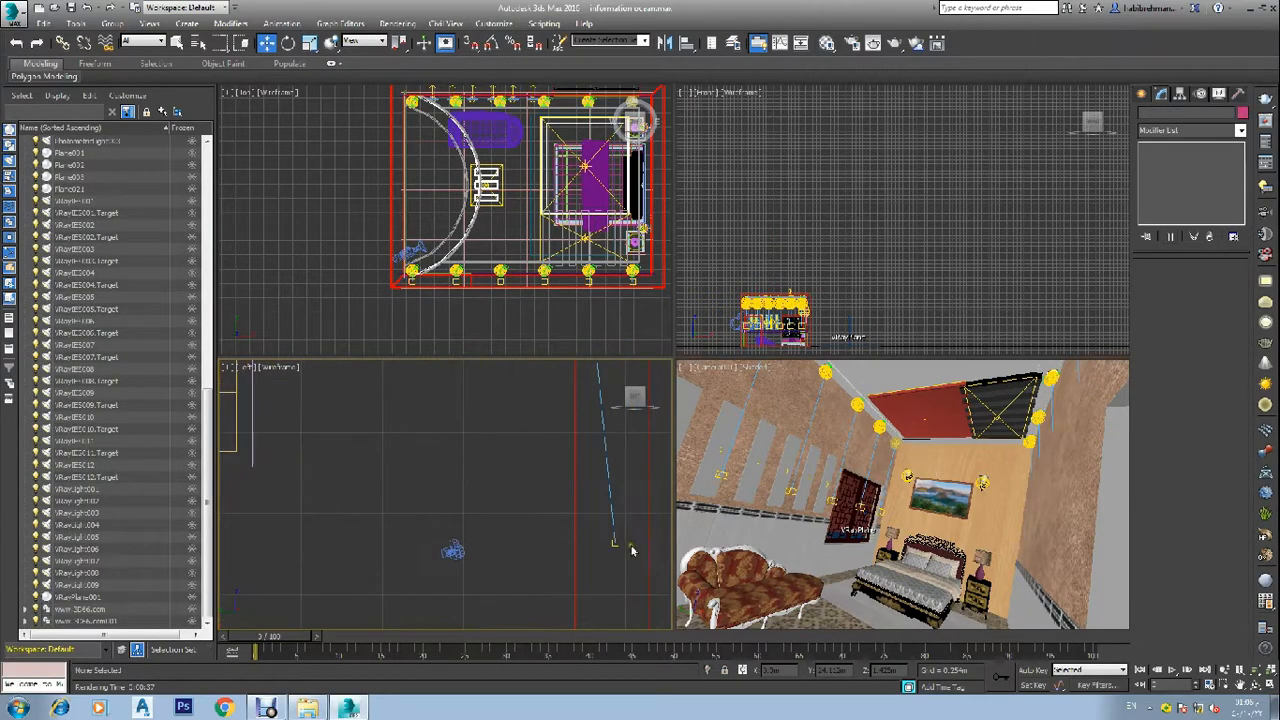
pyautogui.moveTo(629, 541); pyautogui.dragTo(608, 566)
pyautogui.scroll(-5, 615, 545)
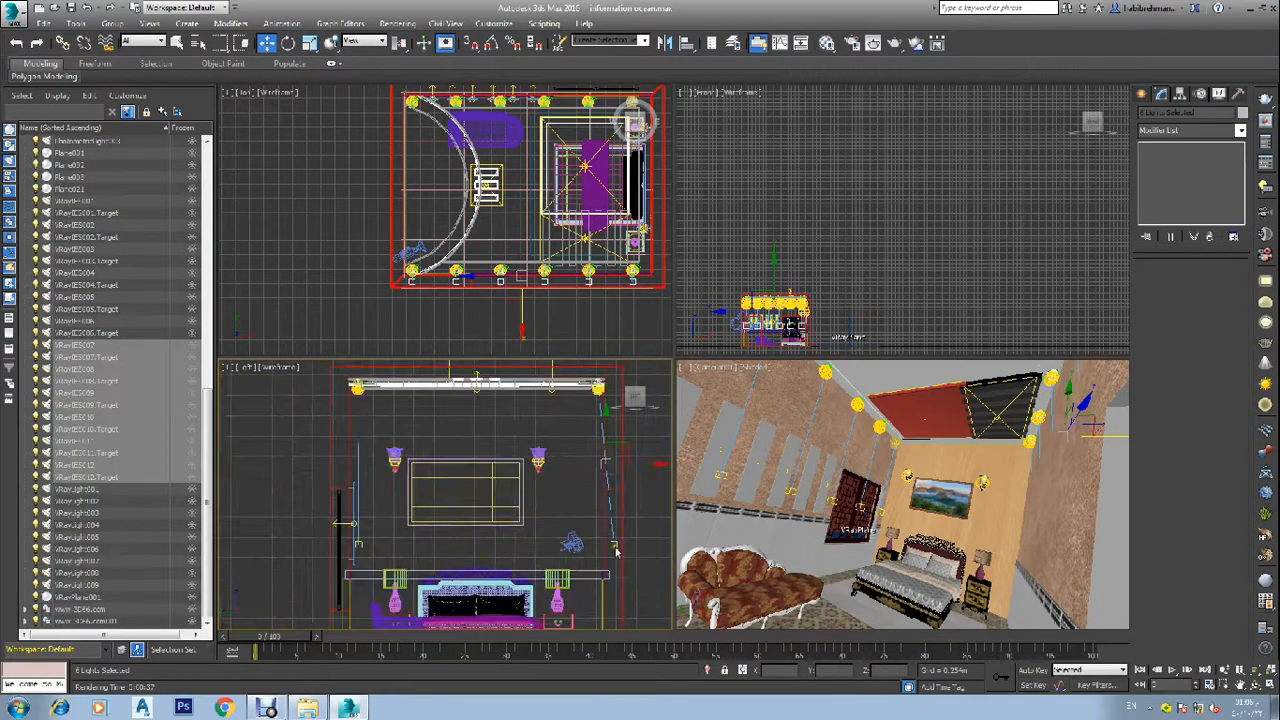
pyautogui.click(639, 510)
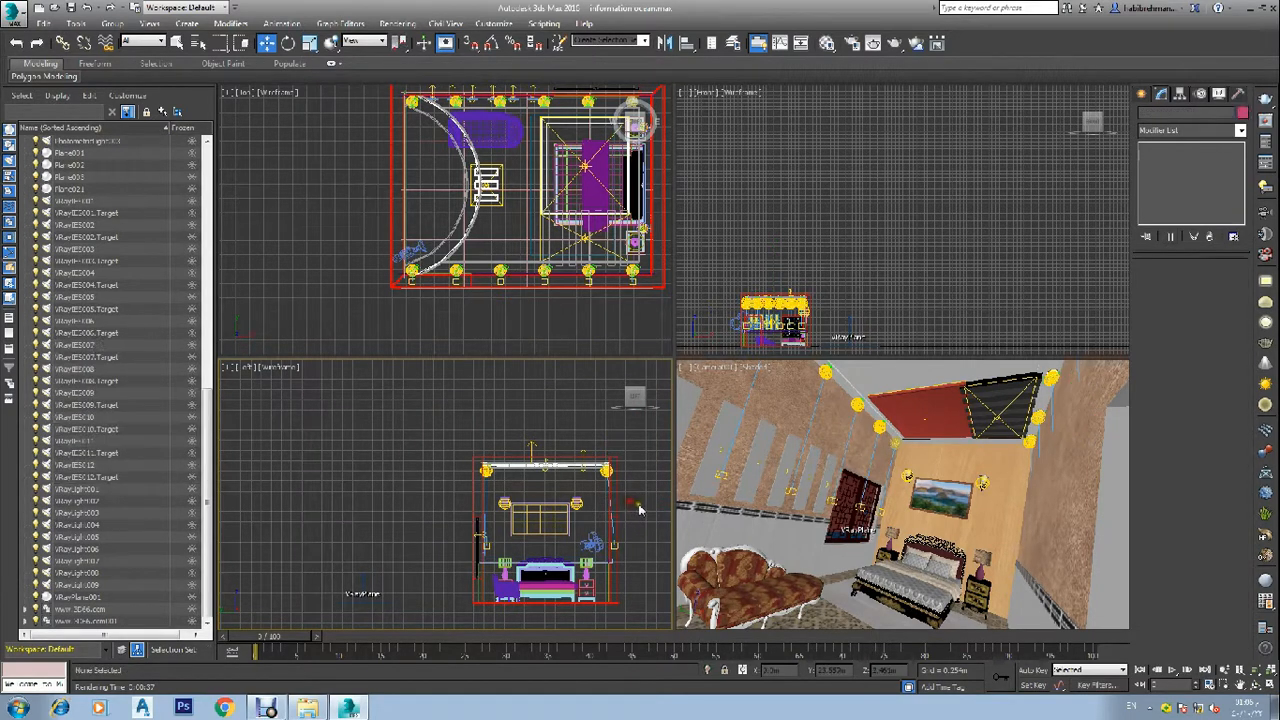
pyautogui.scroll(5, 620, 555)
pyautogui.scroll(3, 608, 518)
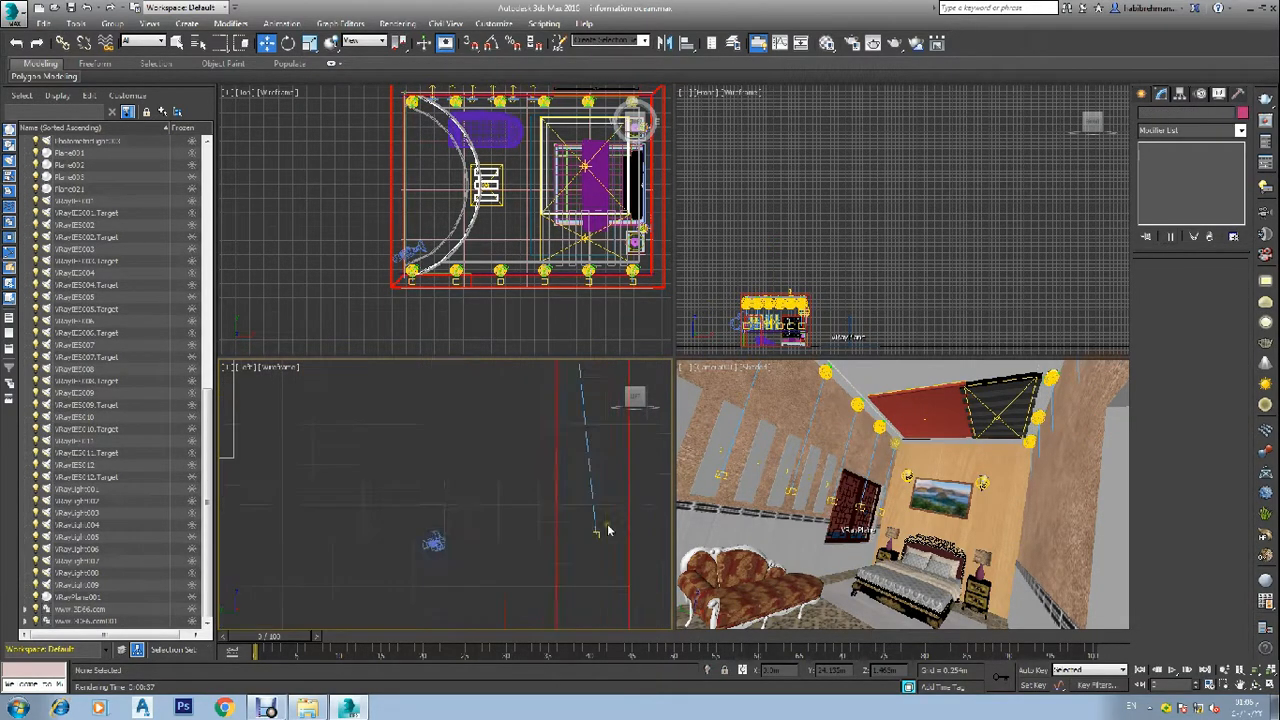
pyautogui.moveTo(605, 530); pyautogui.dragTo(555, 566)
pyautogui.scroll(-7, 563, 565)
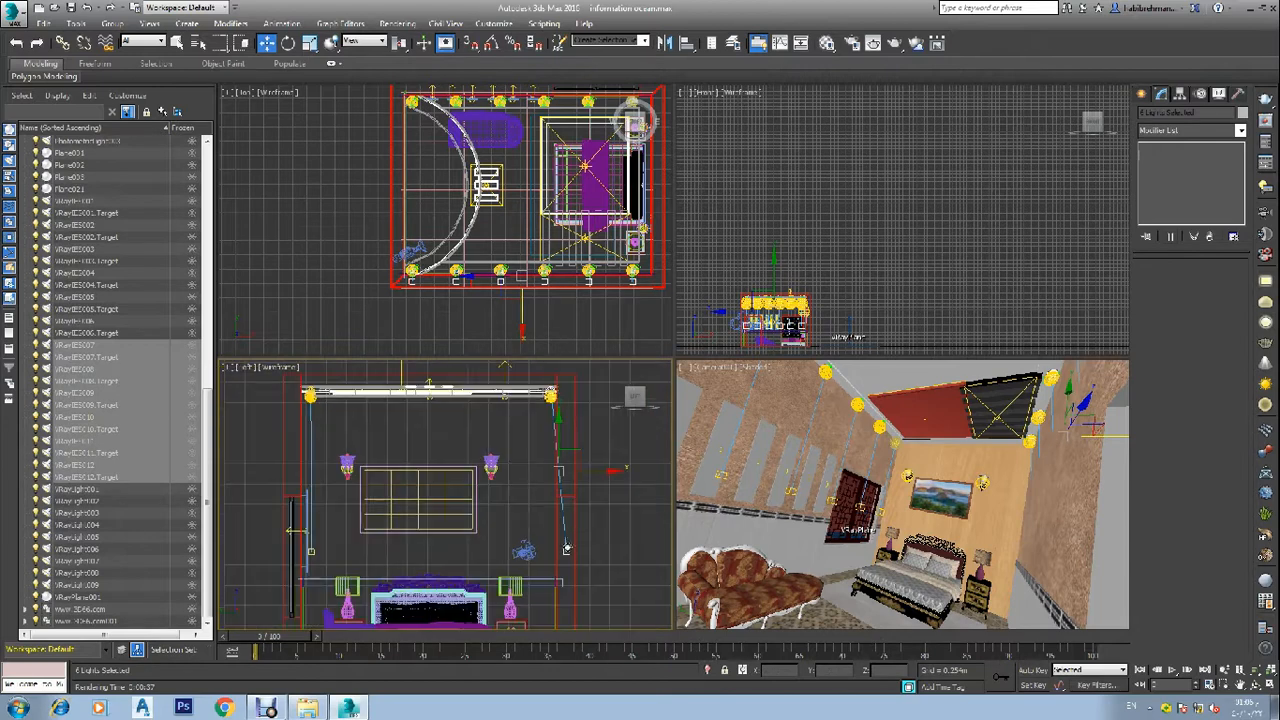
pyautogui.moveTo(613, 484); pyautogui.dragTo(590, 473)
# - Undo the recent moves of the second row of roof lights and their targets
pyautogui.hotkey('ctrl', 'z')
pyautogui.hotkey('ctrl', 'z')
pyautogui.hotkey('ctrl', 'z')
pyautogui.hotkey('ctrl', 'z')
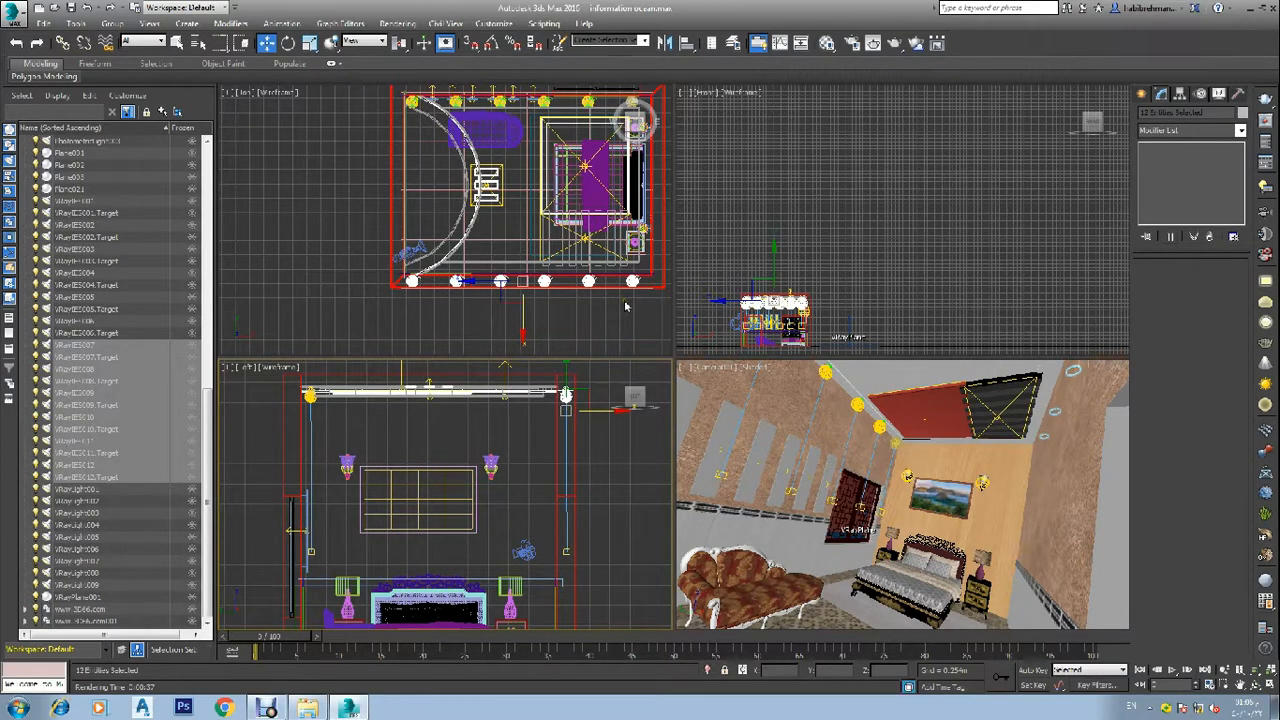
# - Undo the cloned second row of roof lights along the opposite wall, back to the selected end light of the first row
pyautogui.scroll(3, 628, 290)
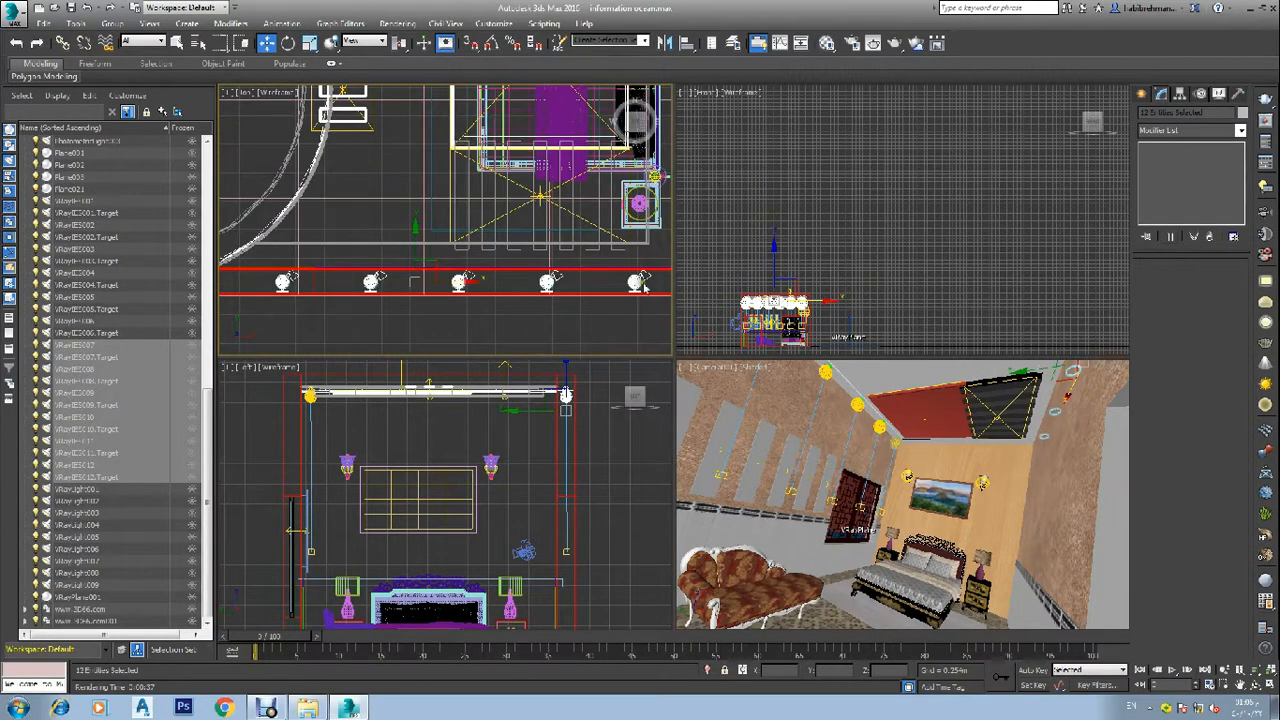
pyautogui.scroll(-3, 655, 286)
pyautogui.scroll(2, 655, 286)
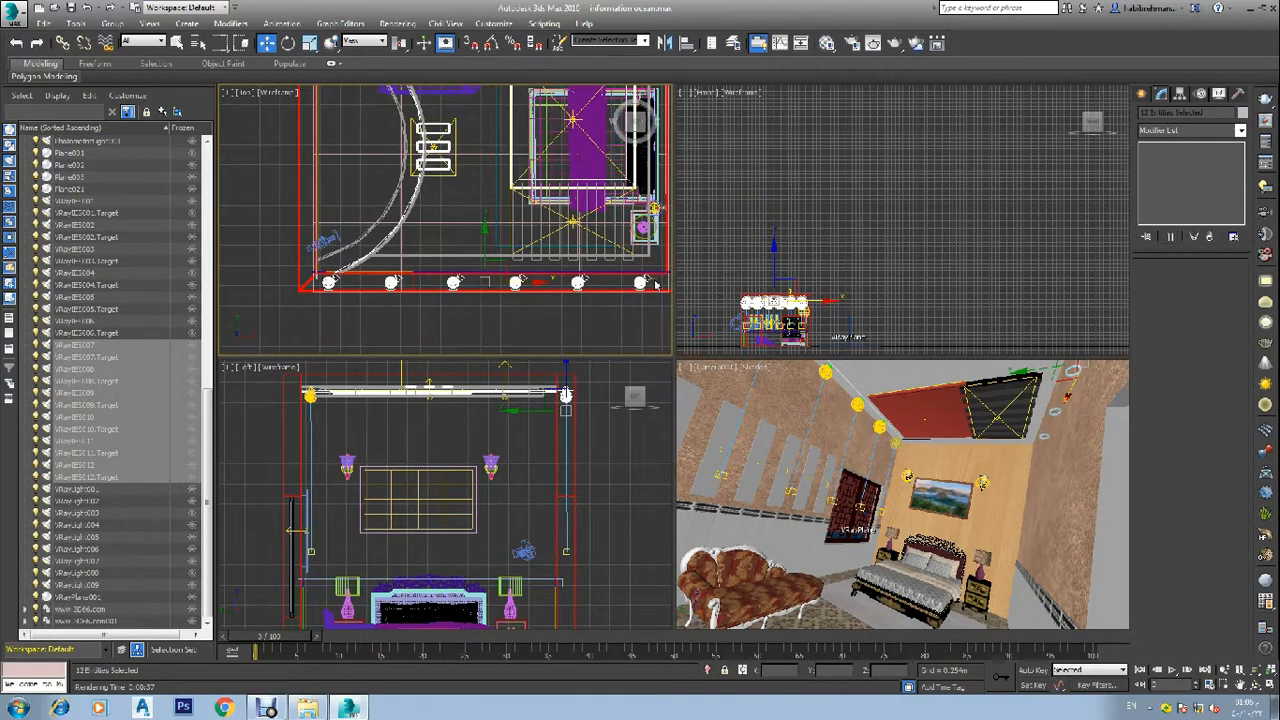
pyautogui.moveTo(657, 286); pyautogui.dragTo(318, 290)
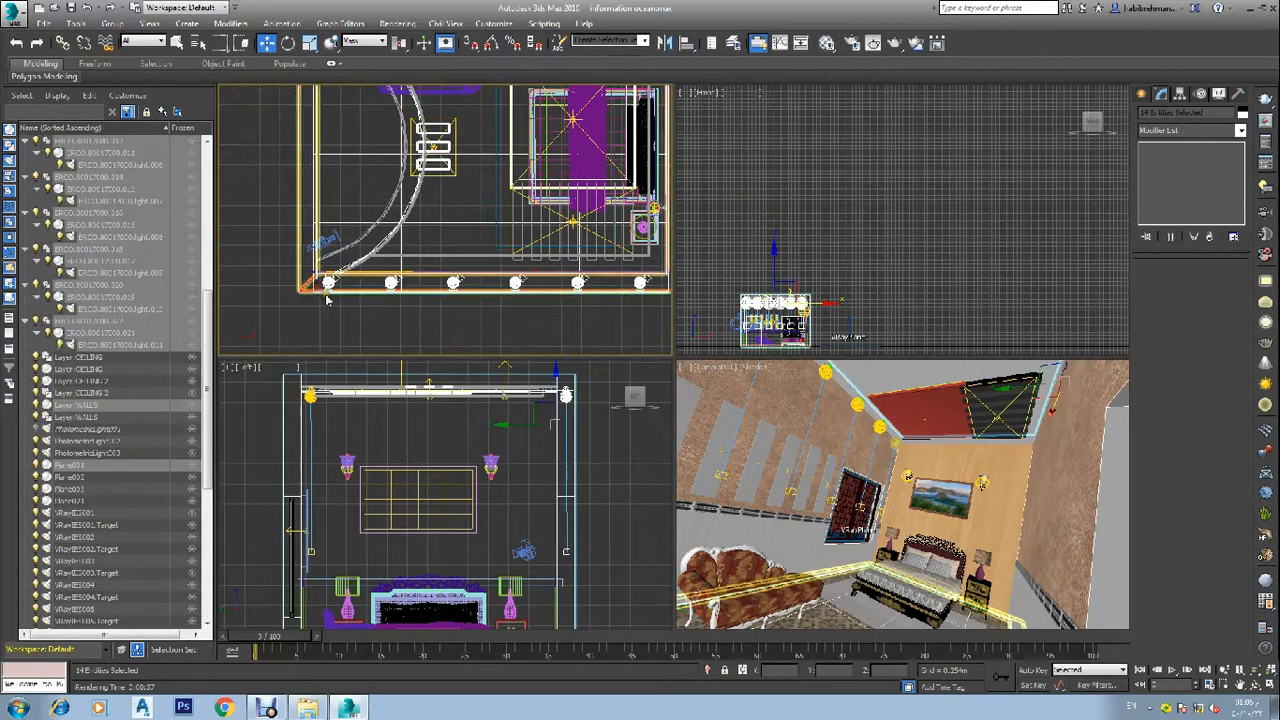
pyautogui.scroll(-3, 330, 305)
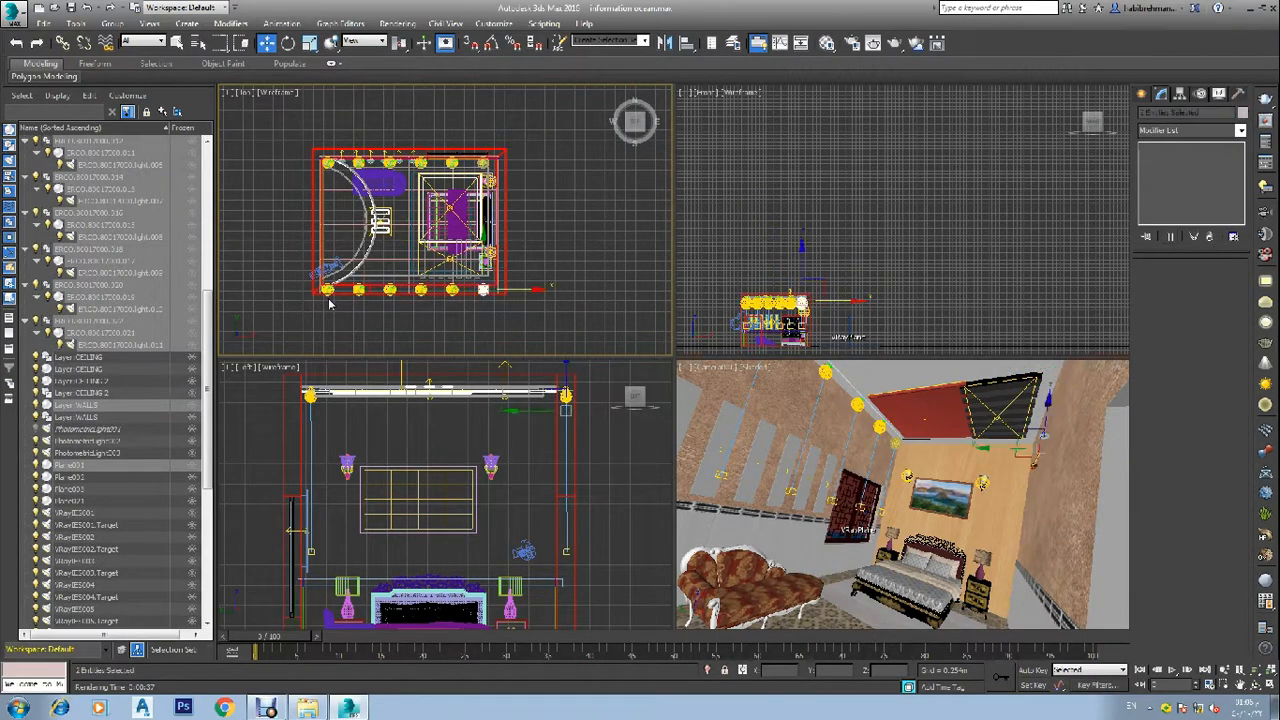
pyautogui.press('Delete')
pyautogui.hotkey('ctrl', 'z')
pyautogui.scroll(3, 330, 178)
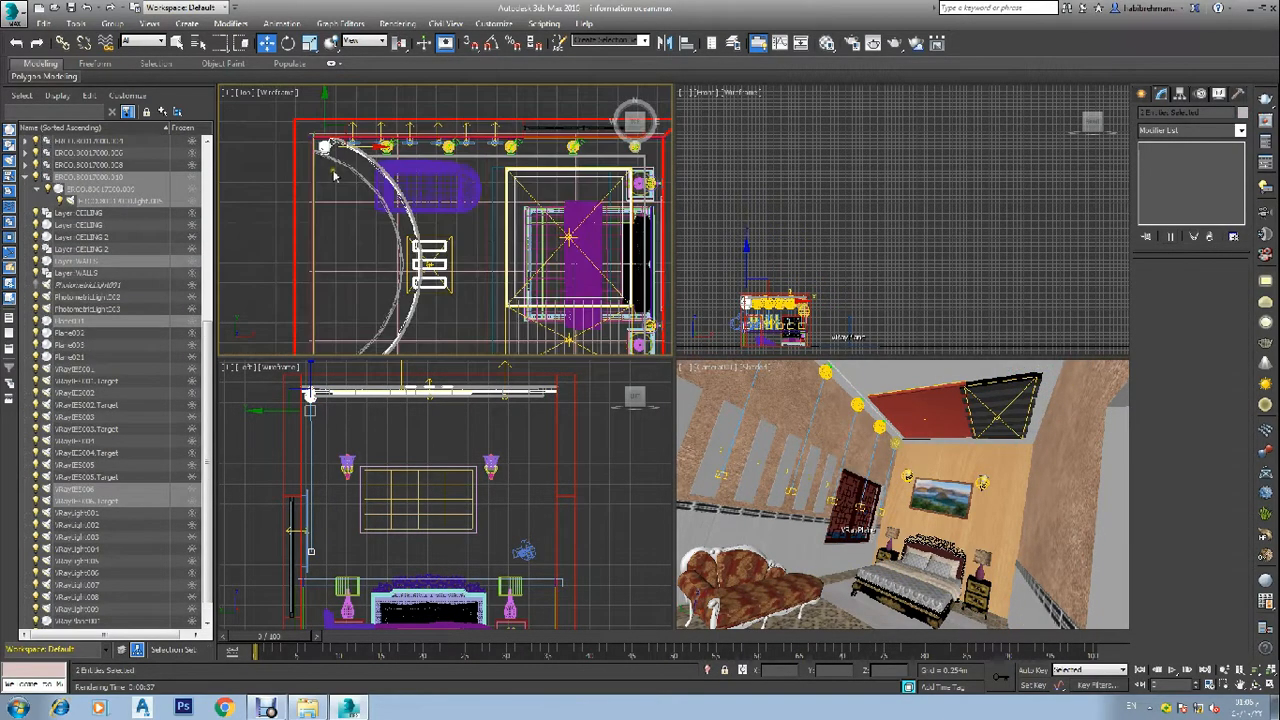
# - Clone the end roof light of the first row straight across the room in the Top view as one copy
pyautogui.scroll(-3, 330, 173)
pyautogui.keyDown('shift'); pyautogui.moveTo(329, 130); pyautogui.dragTo(350, 245); pyautogui.keyUp('shift')
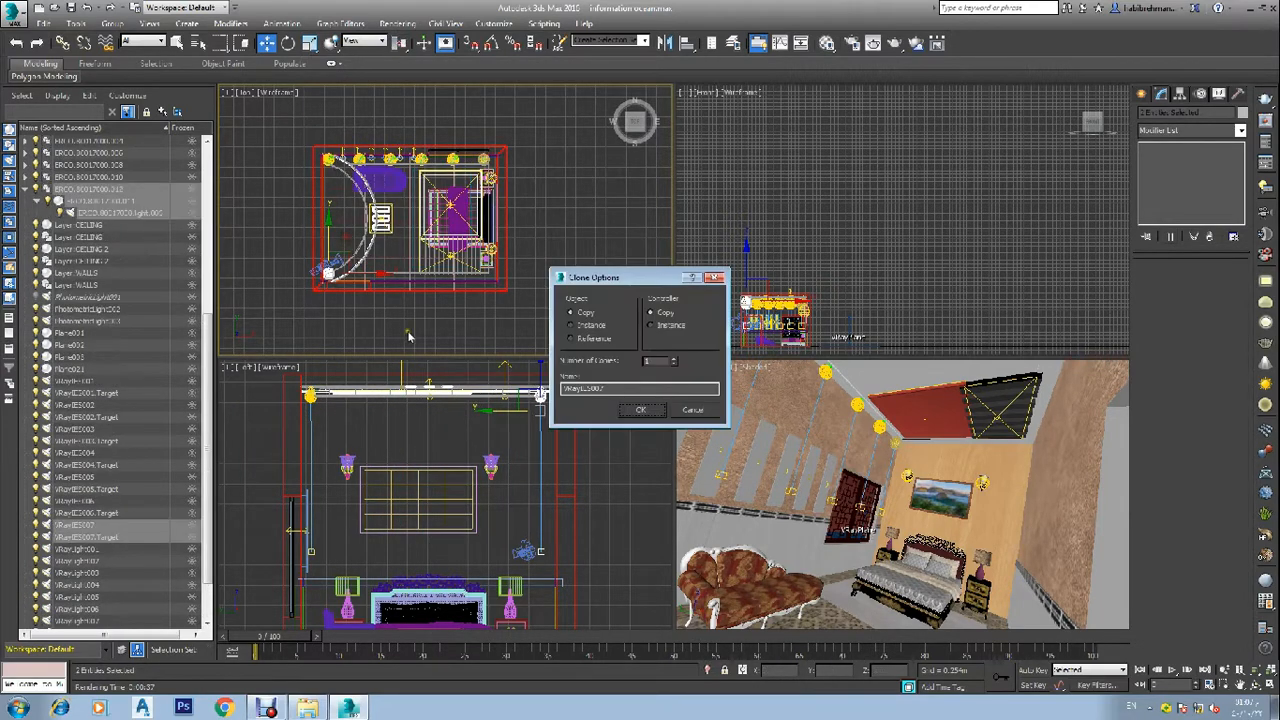
pyautogui.click(637, 411)
# - Nudge the cloned roof light closer to the opposite wall in the Top view, keeping it inside the room
pyautogui.scroll(5, 345, 285)
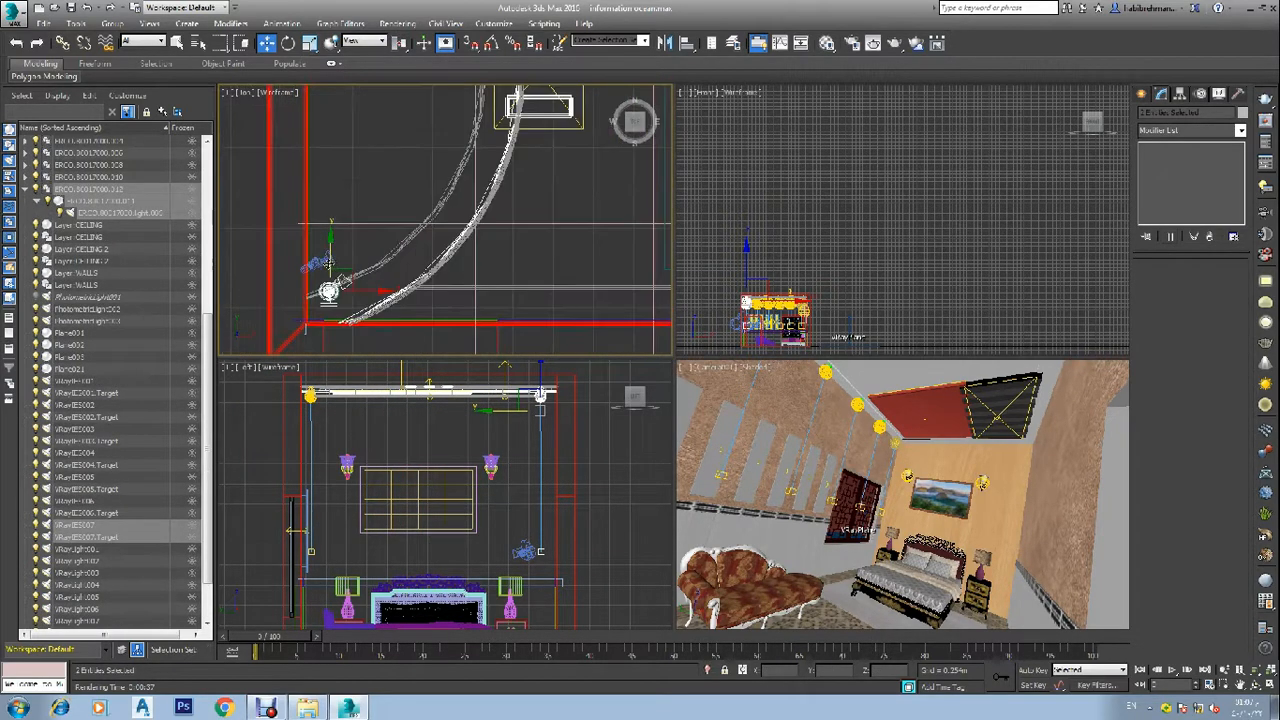
pyautogui.scroll(2, 345, 285)
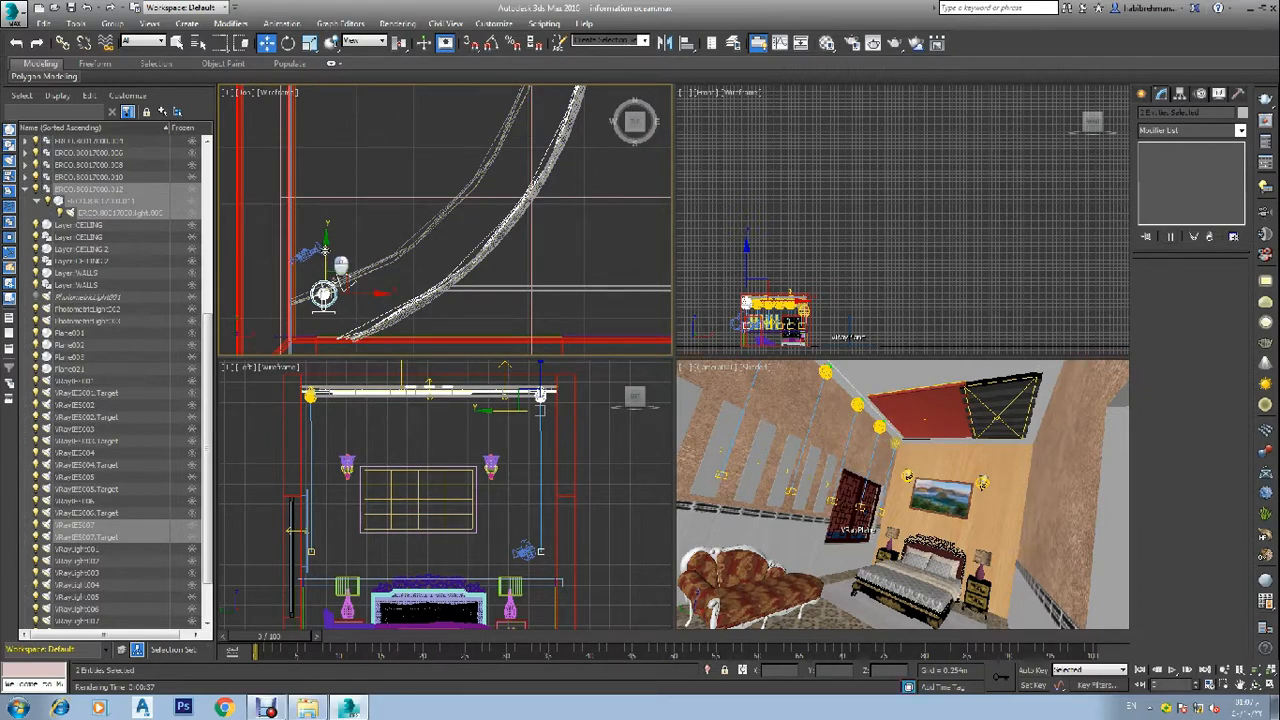
pyautogui.moveTo(340, 265); pyautogui.dragTo(345, 280)
pyautogui.scroll(-8, 345, 292)
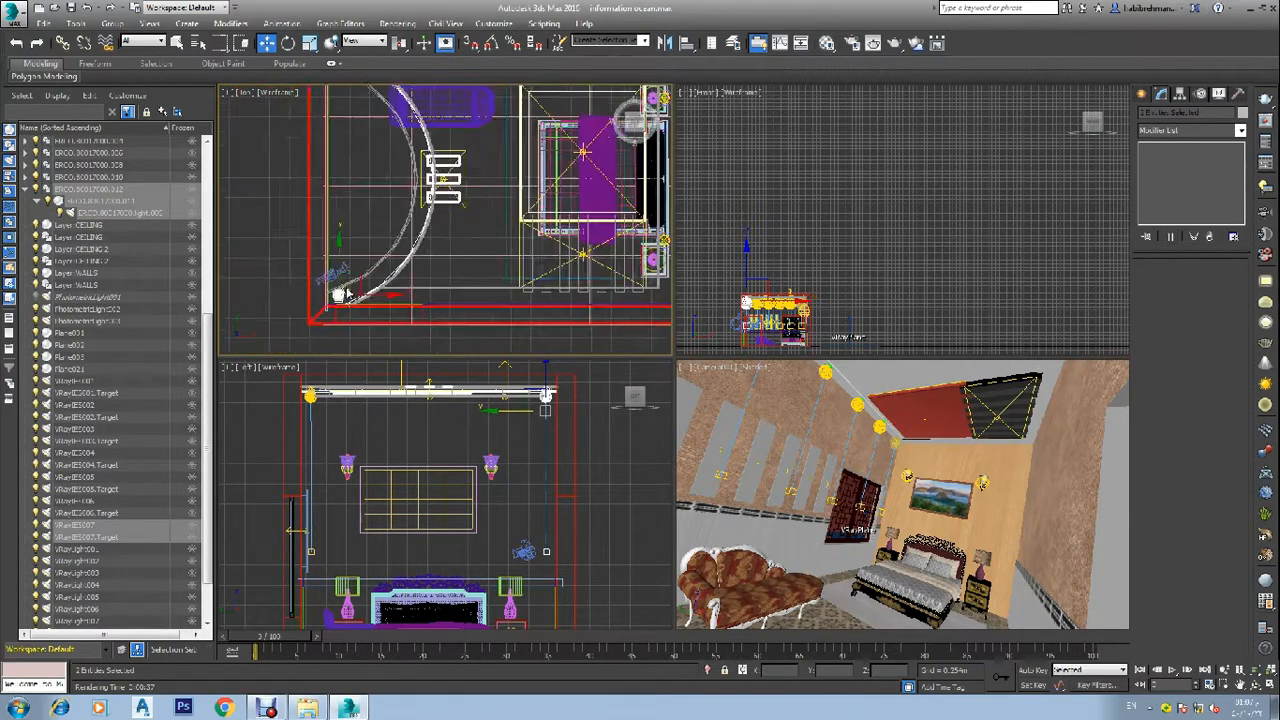
pyautogui.scroll(1, 349, 250)
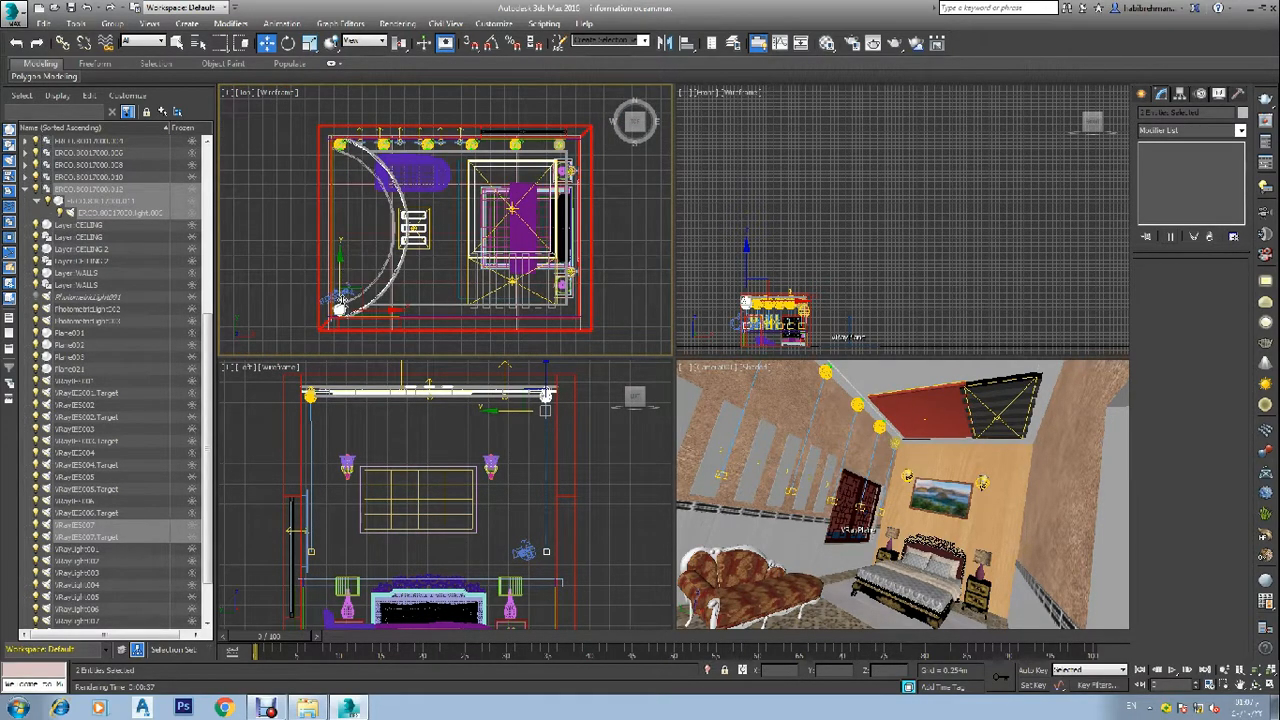
pyautogui.scroll(5, 342, 298)
pyautogui.scroll(4, 334, 312)
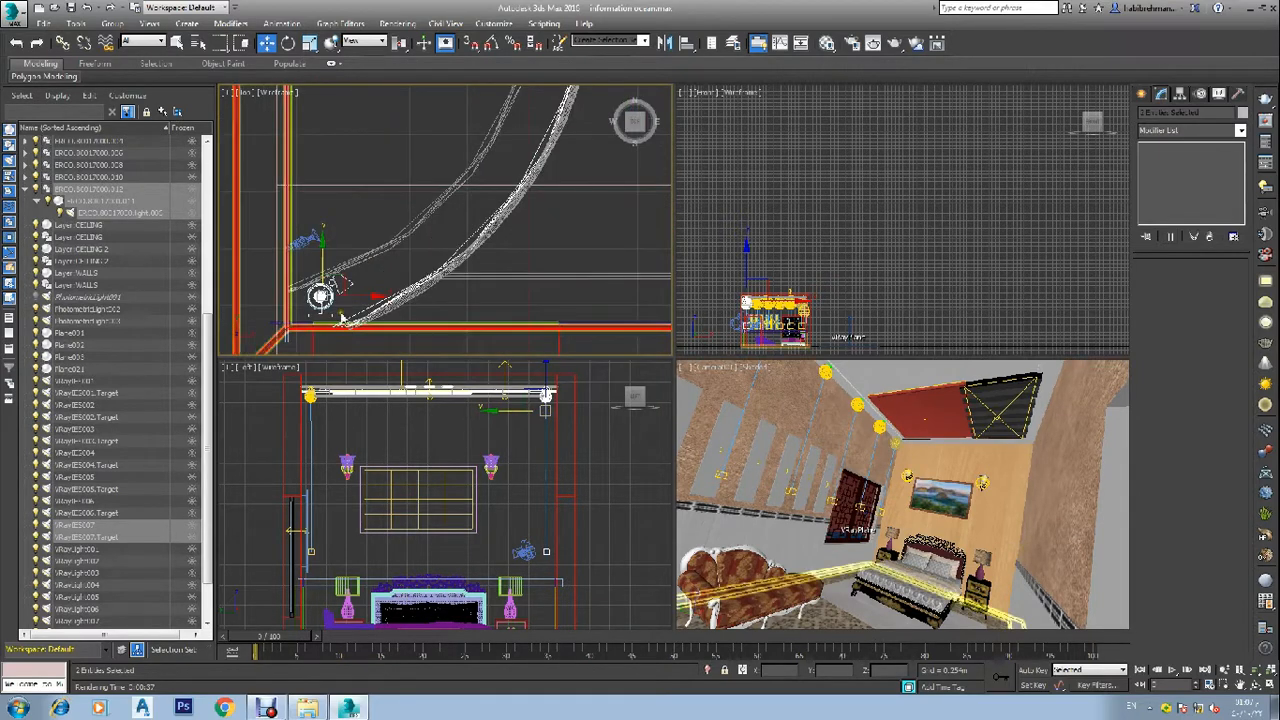
pyautogui.moveTo(322, 254); pyautogui.dragTo(328, 262)
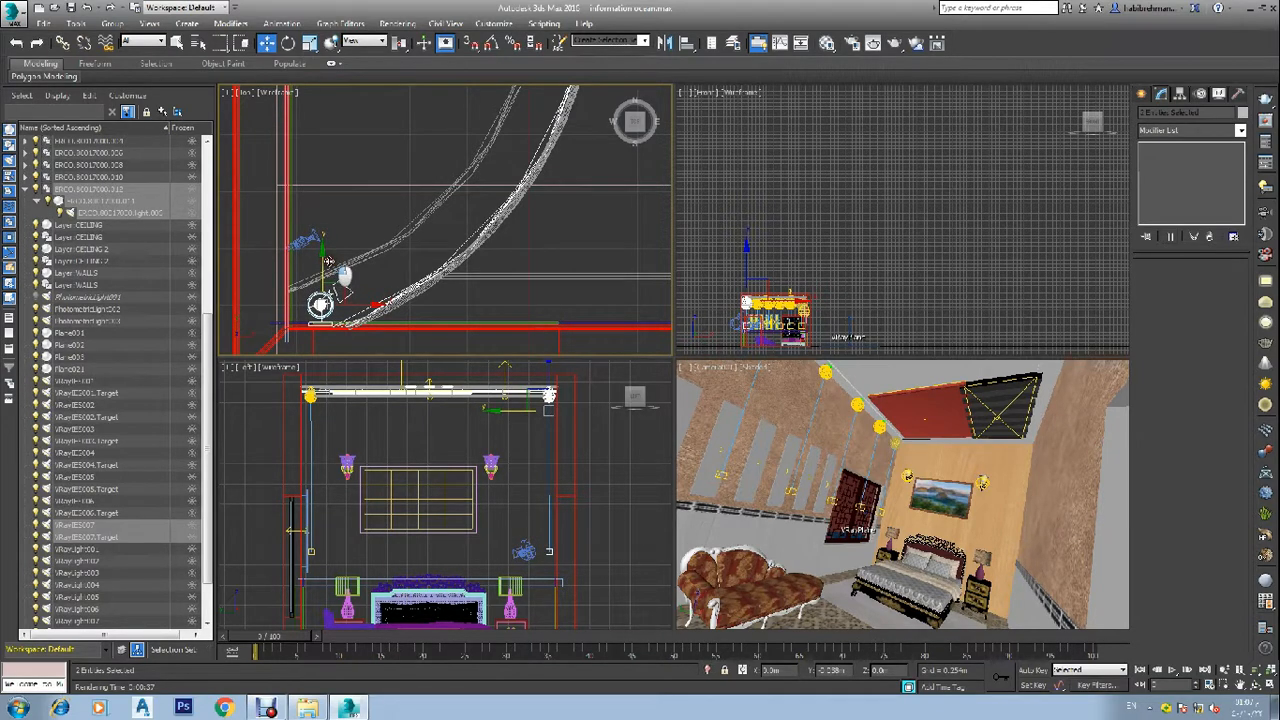
# - Clone the roof light along the opposite wall in the Top view as five copies spaced about 0.73 m apart
pyautogui.scroll(-5, 330, 268)
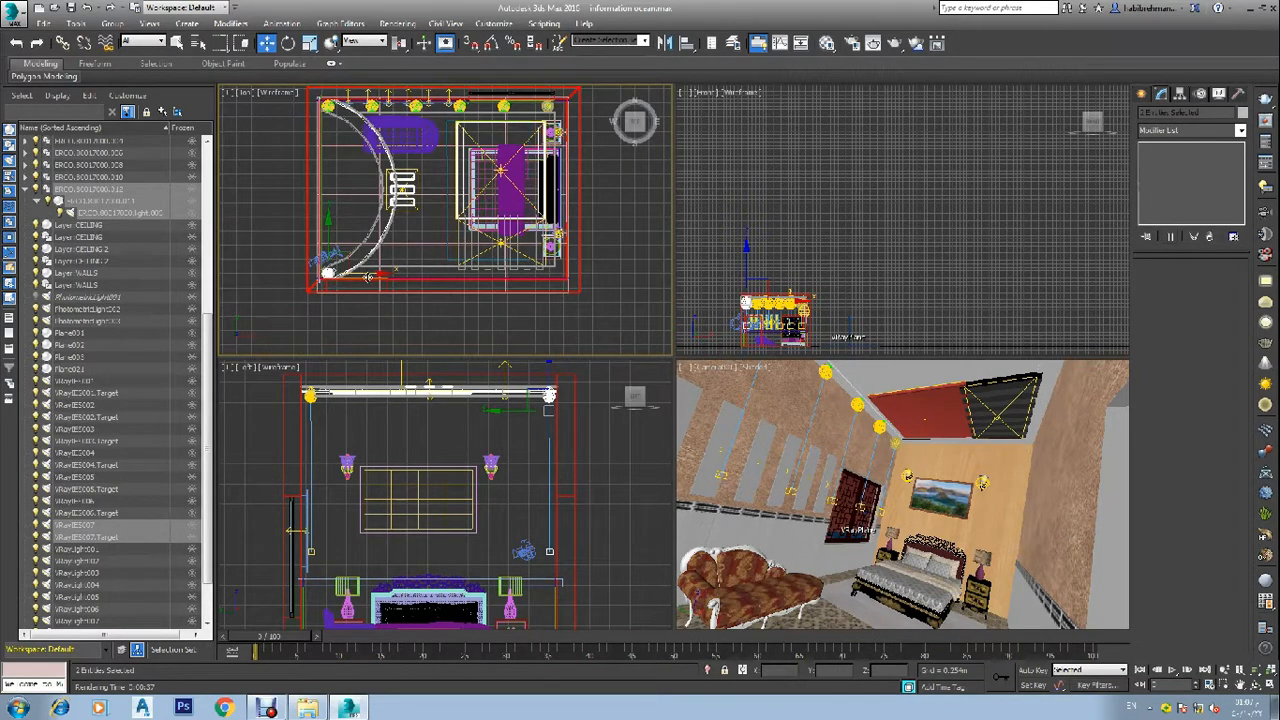
pyautogui.keyDown('shift'); pyautogui.moveTo(368, 277); pyautogui.dragTo(408, 279); pyautogui.keyUp('shift')
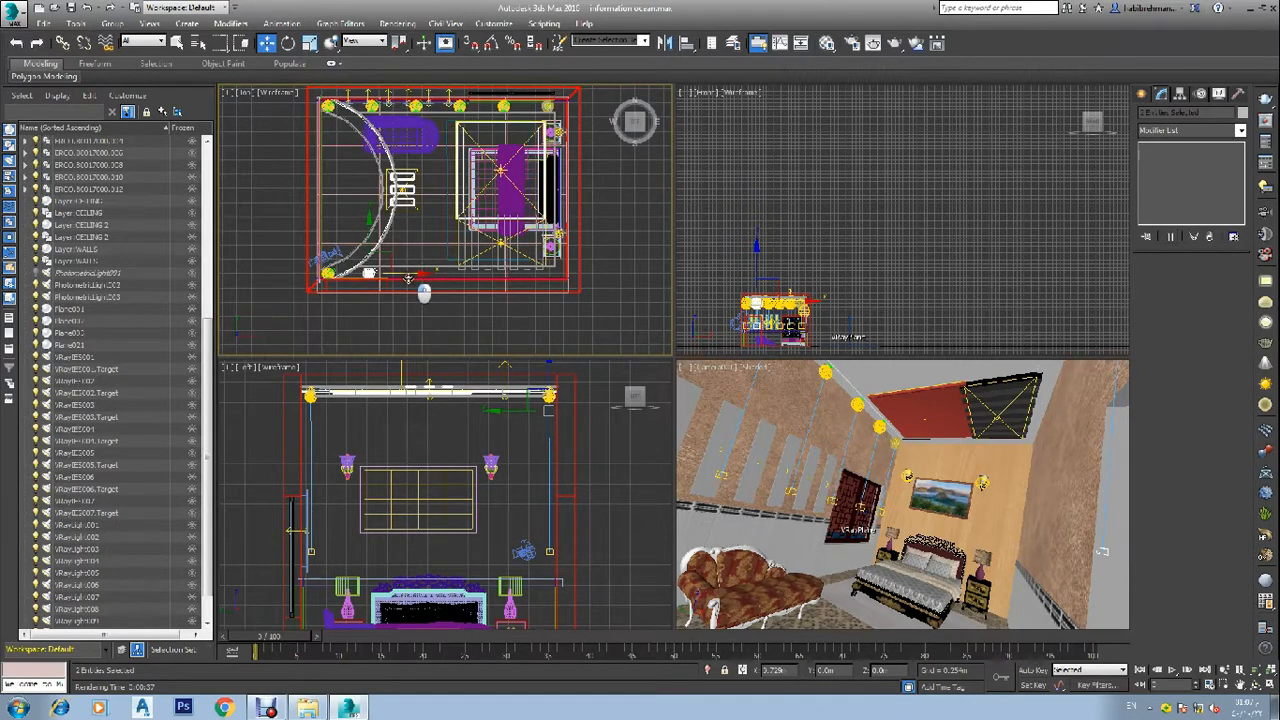
pyautogui.keyDown('shift'); pyautogui.moveTo(408, 279); pyautogui.dragTo(409, 279); pyautogui.keyUp('shift')
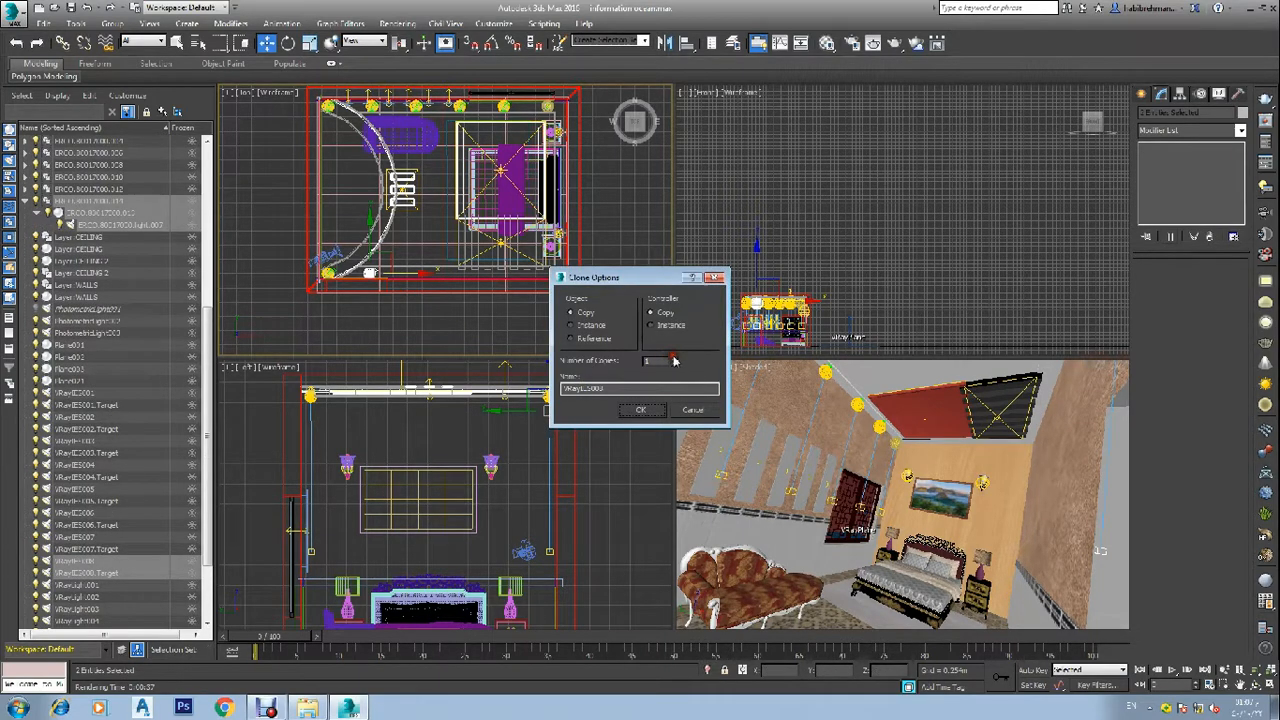
pyautogui.click(674, 358)
pyautogui.click(641, 411)
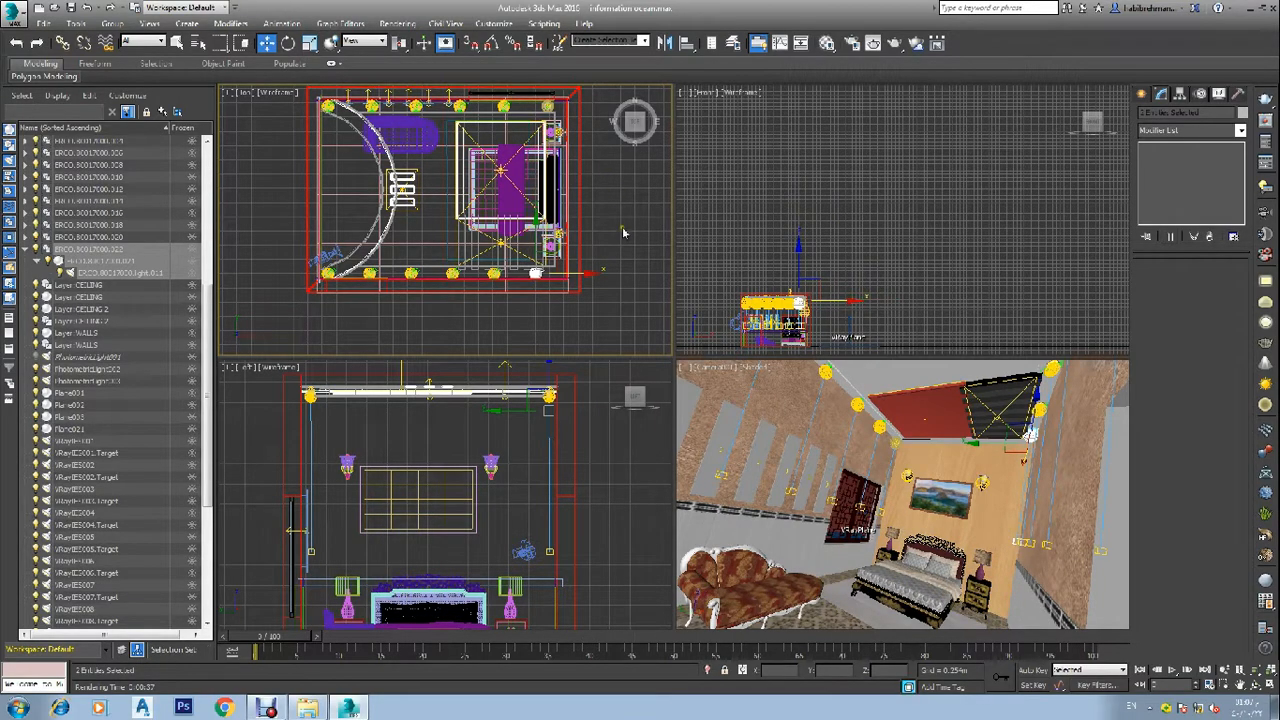
# - Nudge the last roof light of the new row slightly toward the headboard wall in the Top view
pyautogui.scroll(2, 620, 207)
pyautogui.moveTo(611, 236); pyautogui.dragTo(557, 261, button='middle')
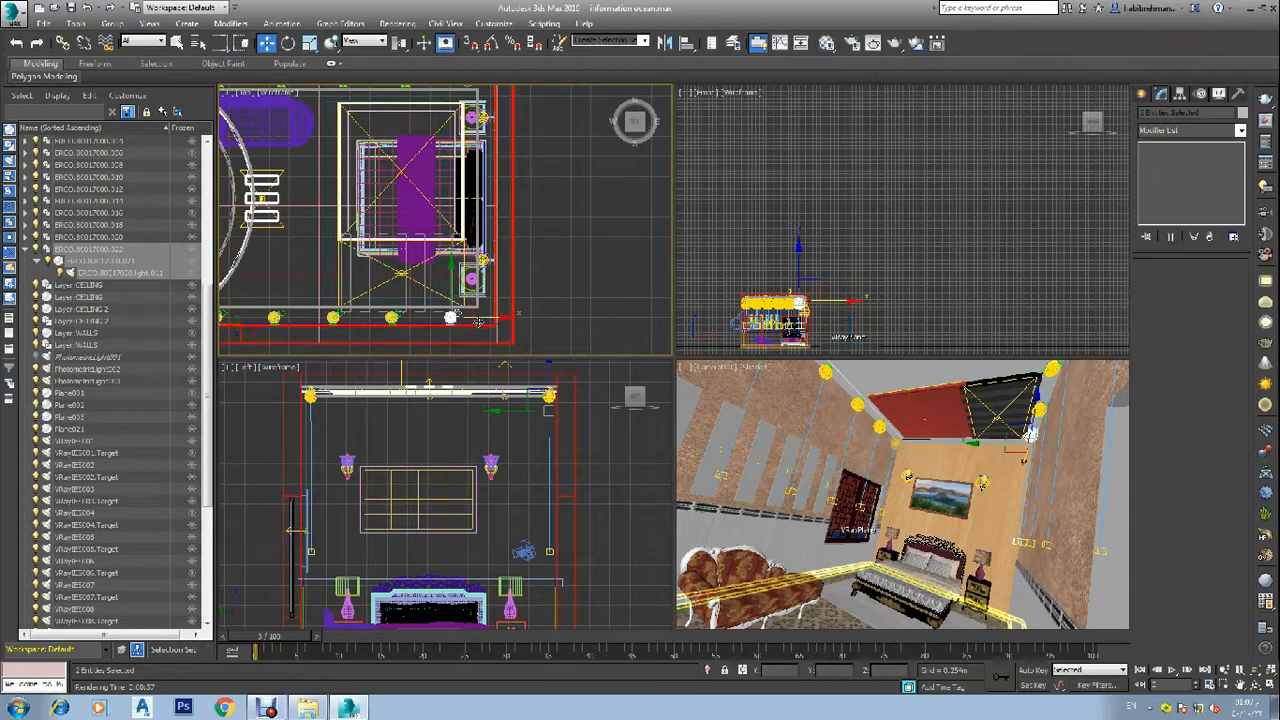
pyautogui.moveTo(480, 318); pyautogui.dragTo(490, 318)
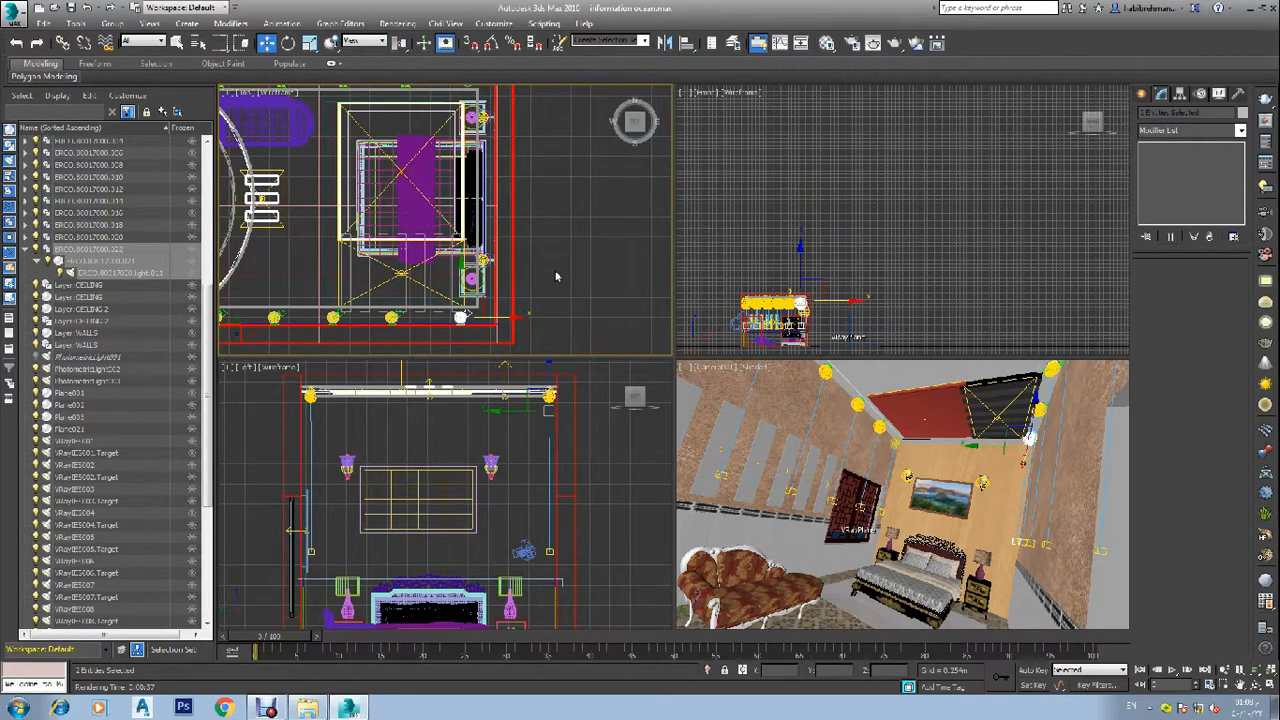
# - Clone the second row's end roof light as one copy toward the headboard wall and move it beside the nightstand in the Top view
pyautogui.scroll(-3, 557, 277)
pyautogui.scroll(3, 560, 283)
pyautogui.scroll(2, 493, 283)
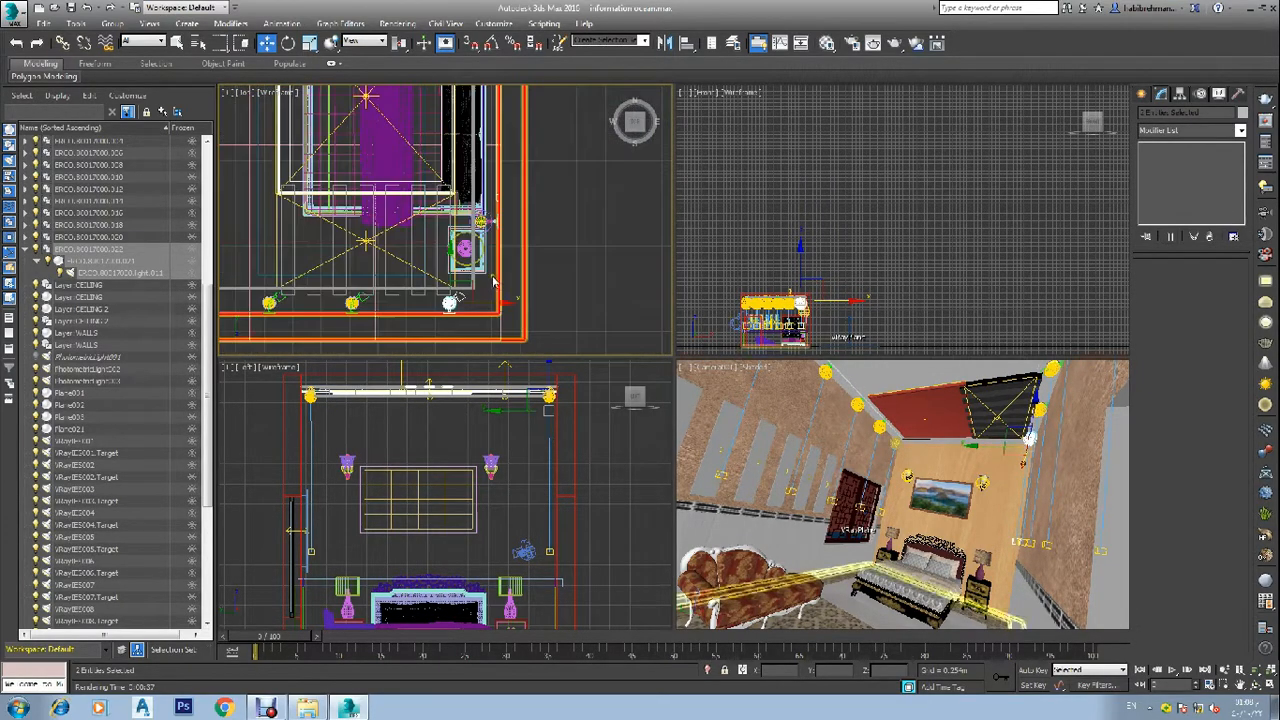
pyautogui.moveTo(472, 301); pyautogui.dragTo(508, 298)
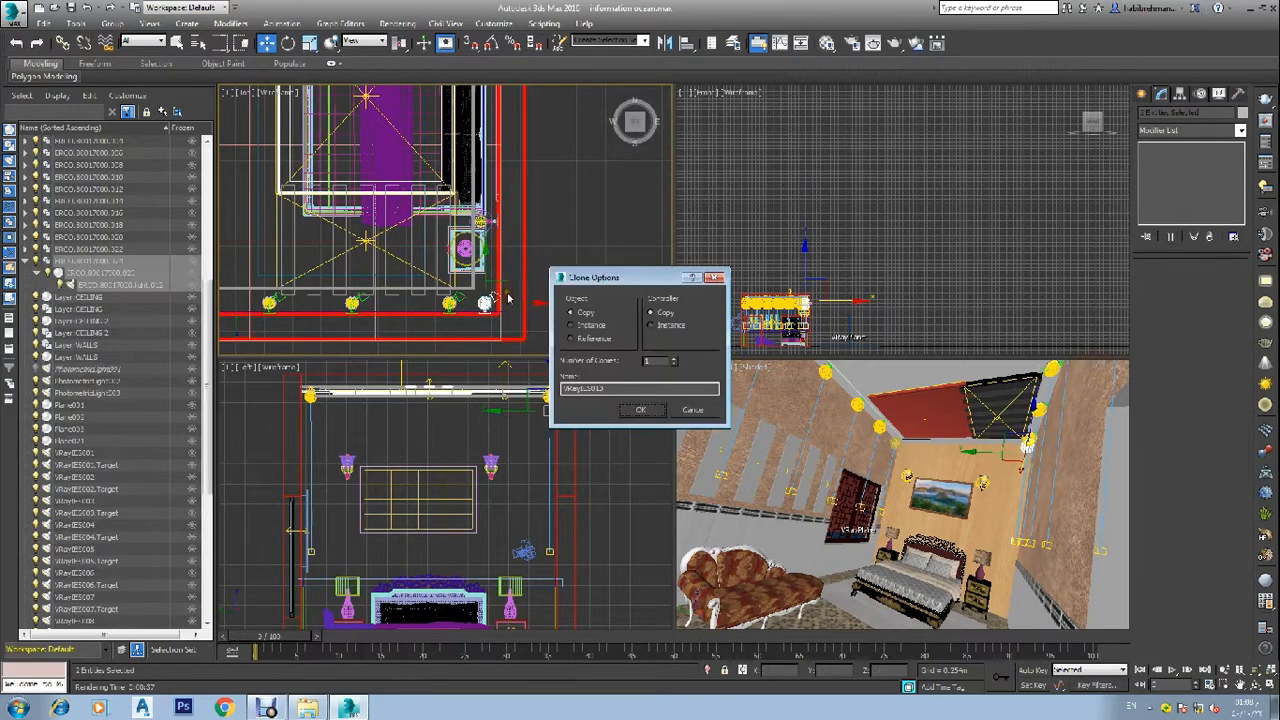
pyautogui.click(638, 409)
pyautogui.moveTo(491, 268); pyautogui.dragTo(488, 226)
# - Clone the new roof light along the headboard wall in the Top view as two evenly spaced copies
pyautogui.scroll(-4, 490, 226)
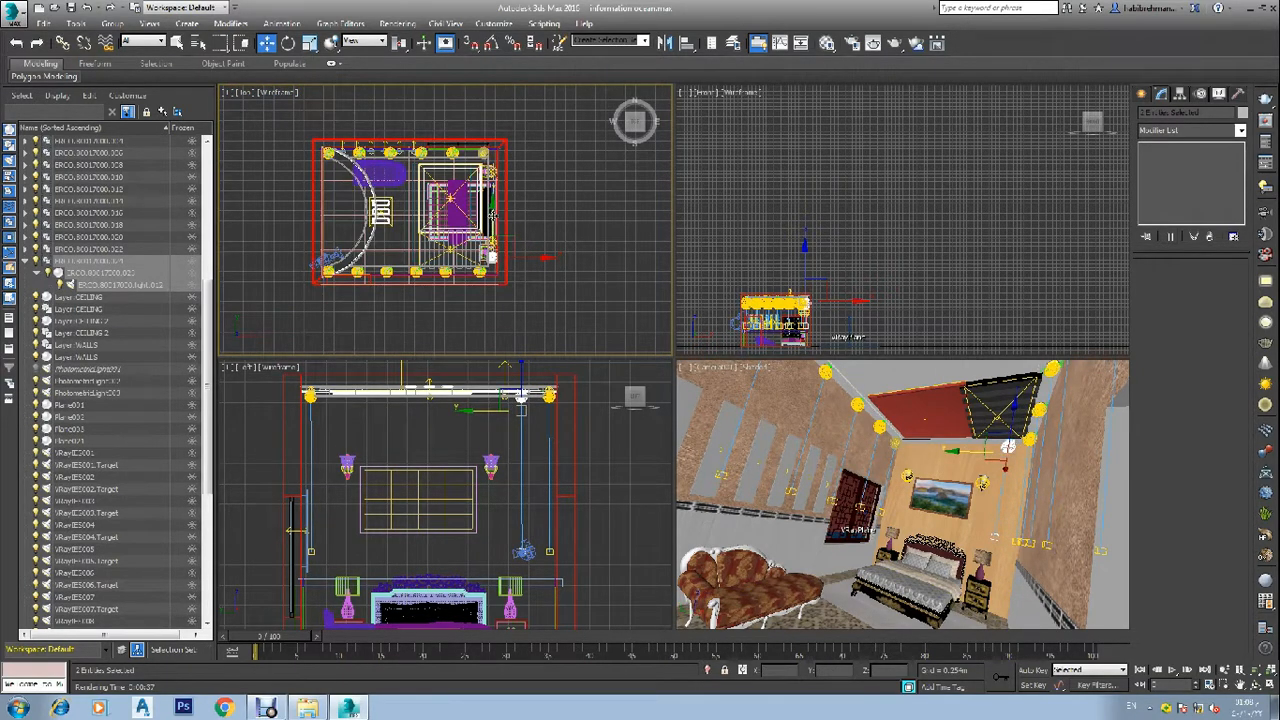
pyautogui.moveTo(496, 228); pyautogui.dragTo(510, 184)
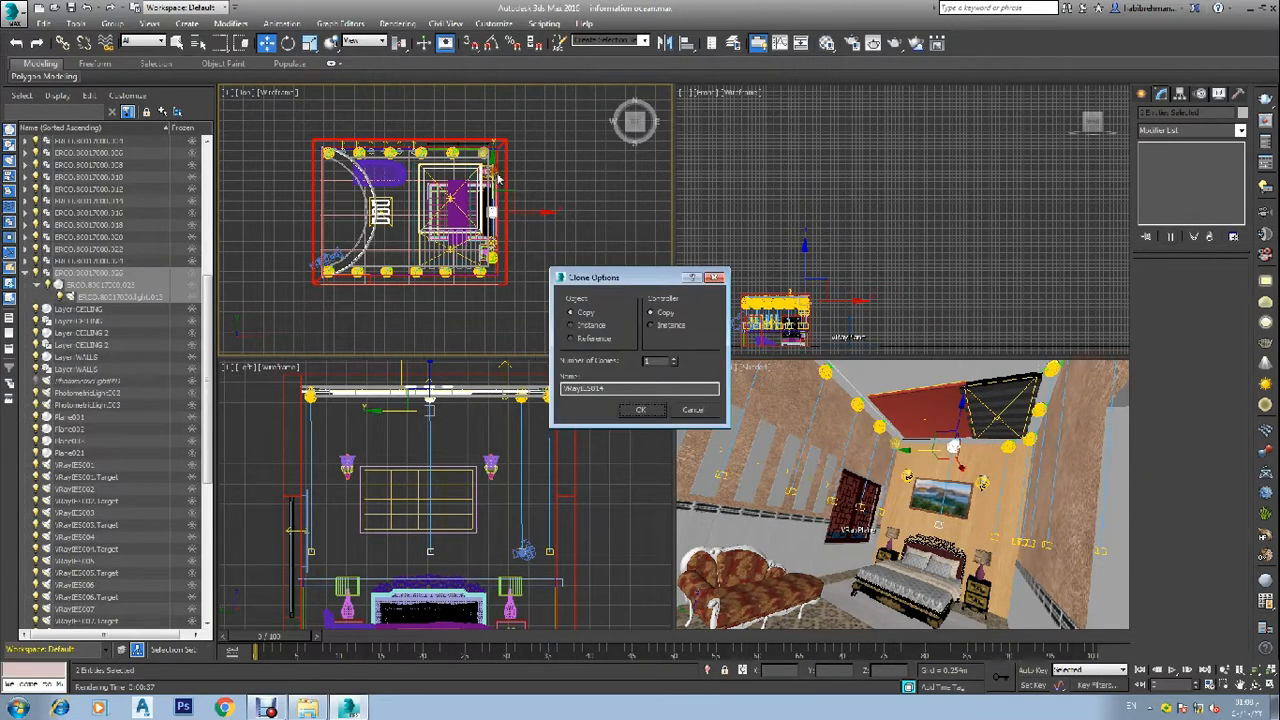
pyautogui.click(650, 411)
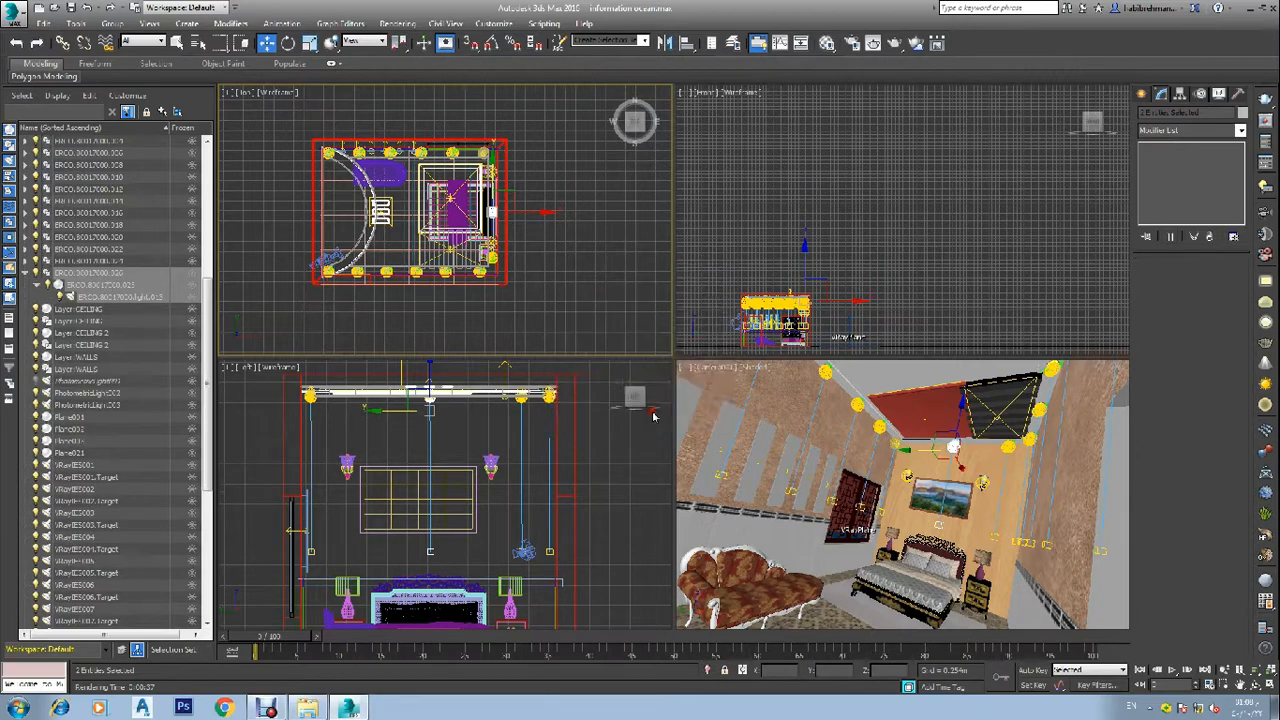
# - Deselect the roof lights and render the camera view with V-Ray at 800 x 600
pyautogui.click(592, 240)
pyautogui.rightClick(737, 449)
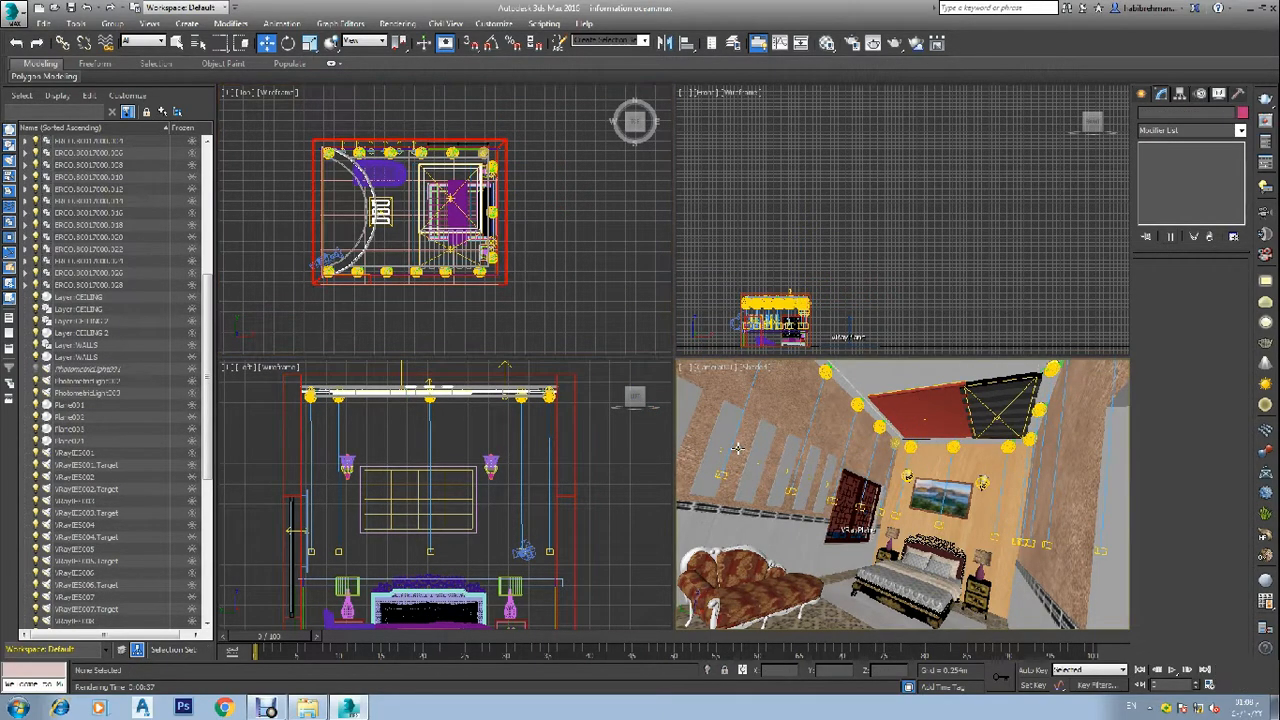
pyautogui.press('F10')
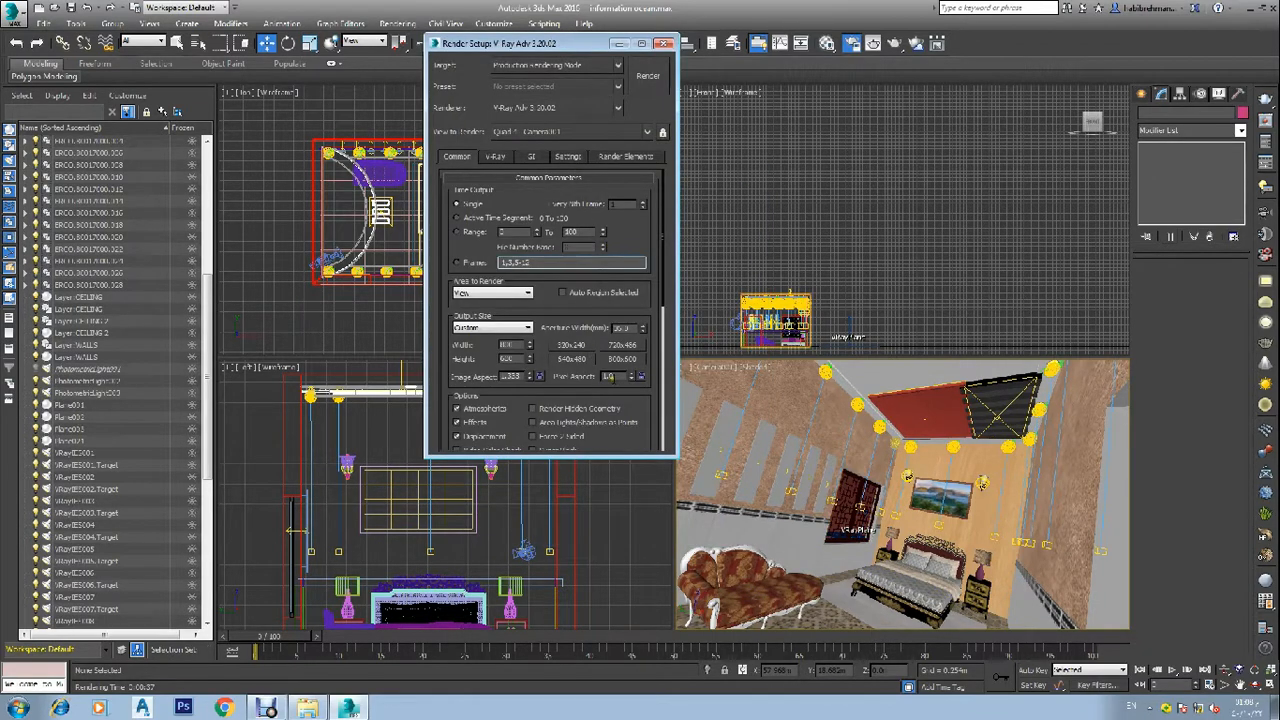
pyautogui.click(648, 76)
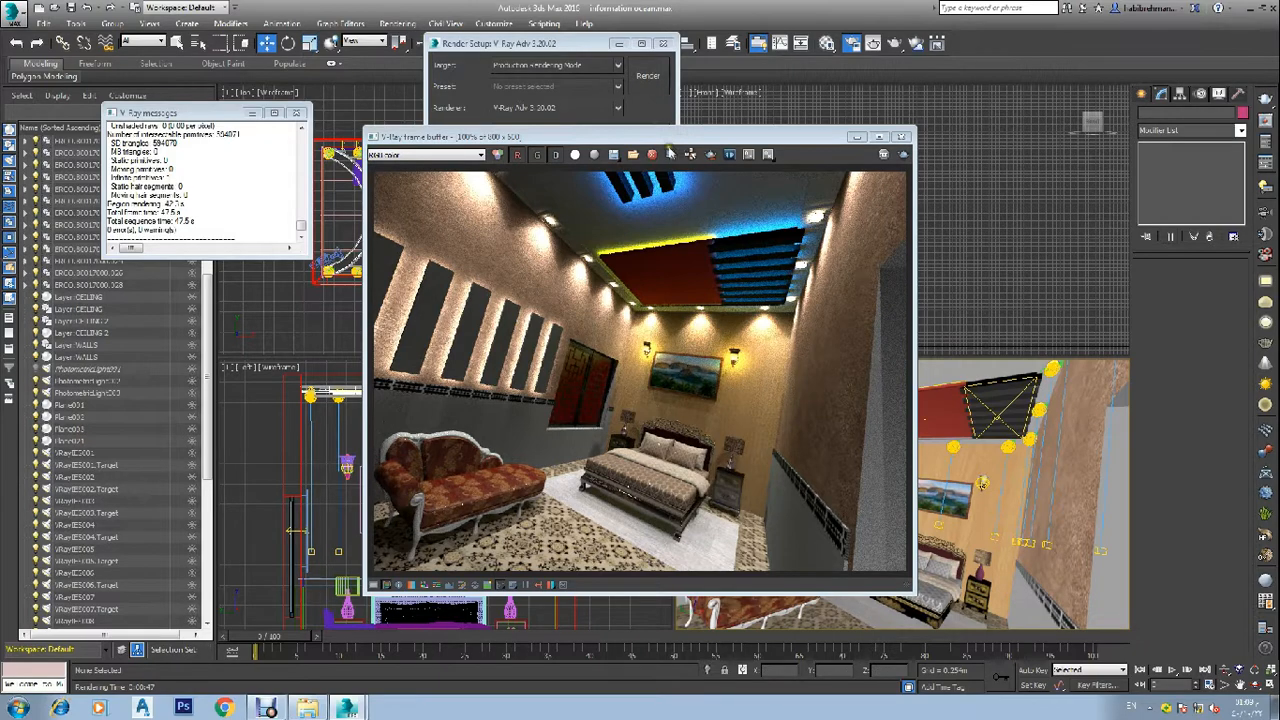
# - Save the rendered bedroom image as a named JPEG file in the roof light folder with quality 95
pyautogui.click(613, 155)
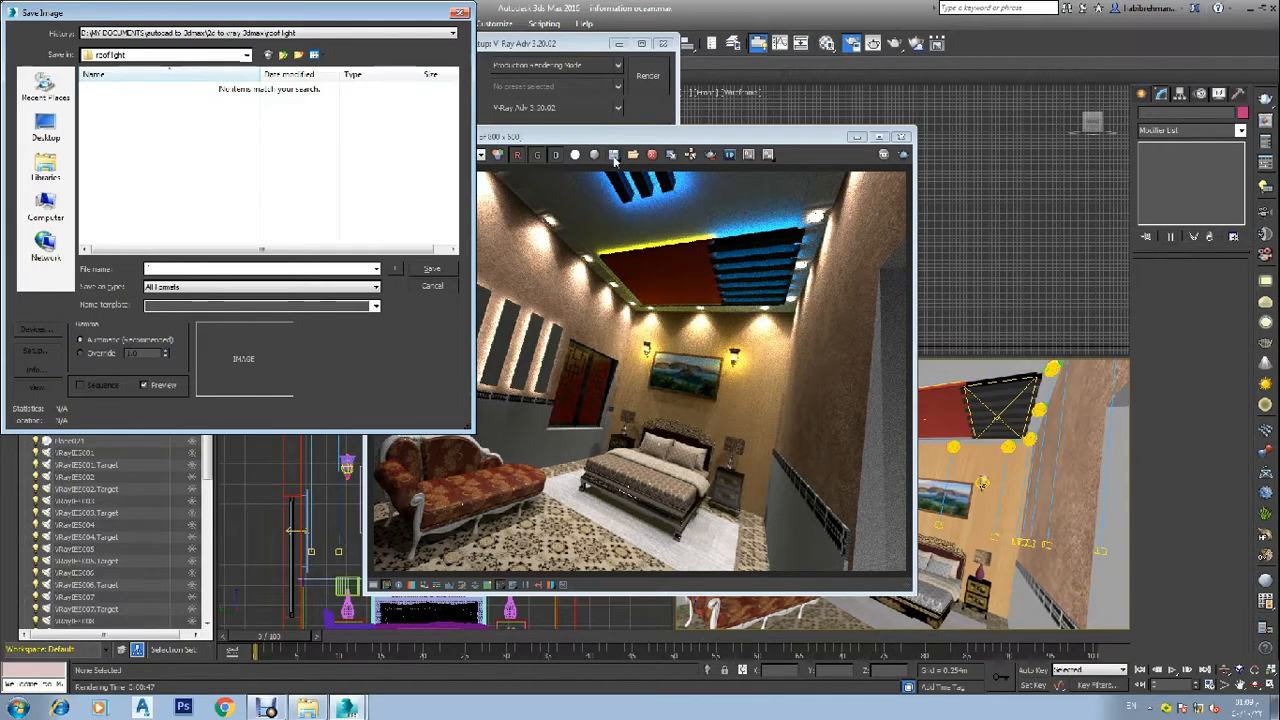
pyautogui.click(217, 290)
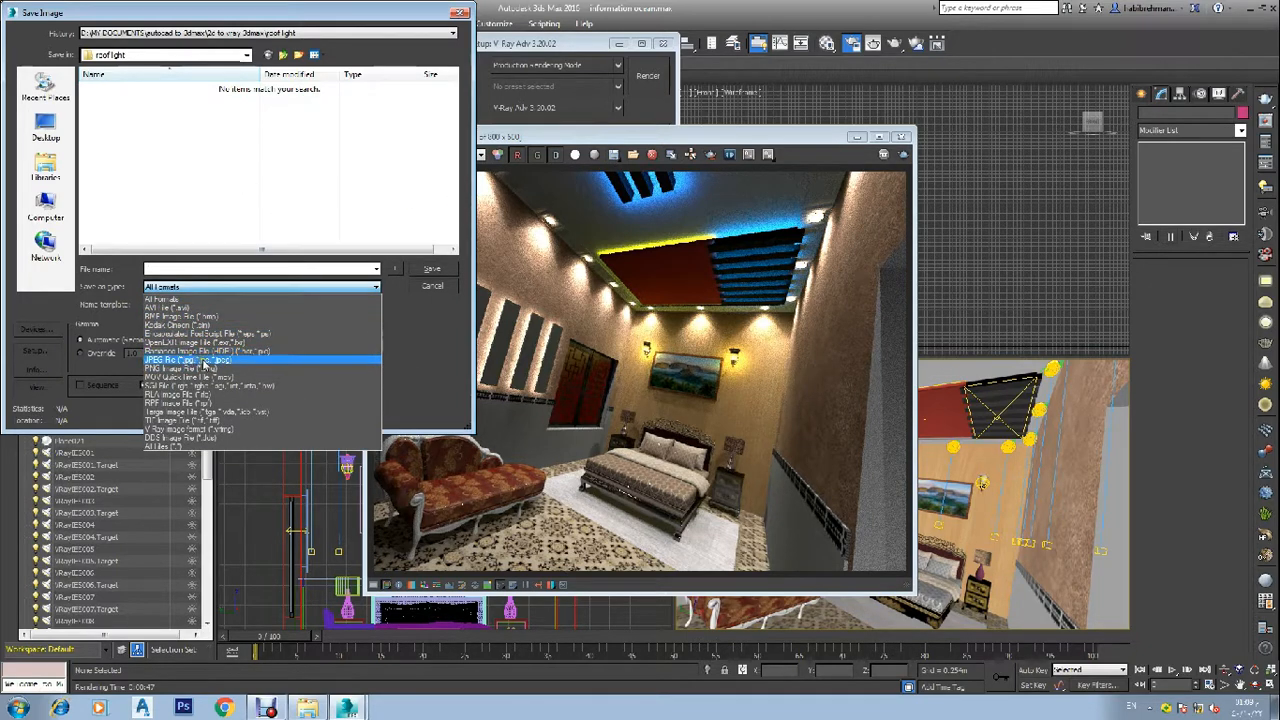
pyautogui.click(201, 362)
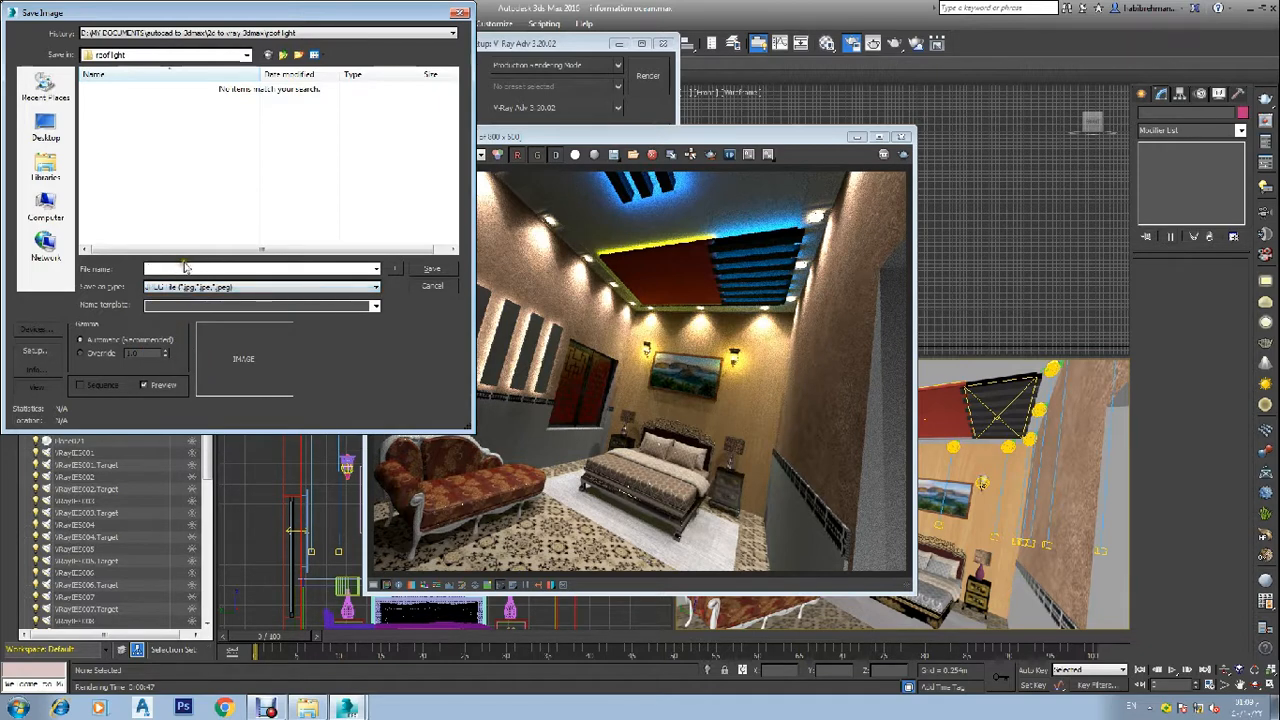
pyautogui.click(186, 269)
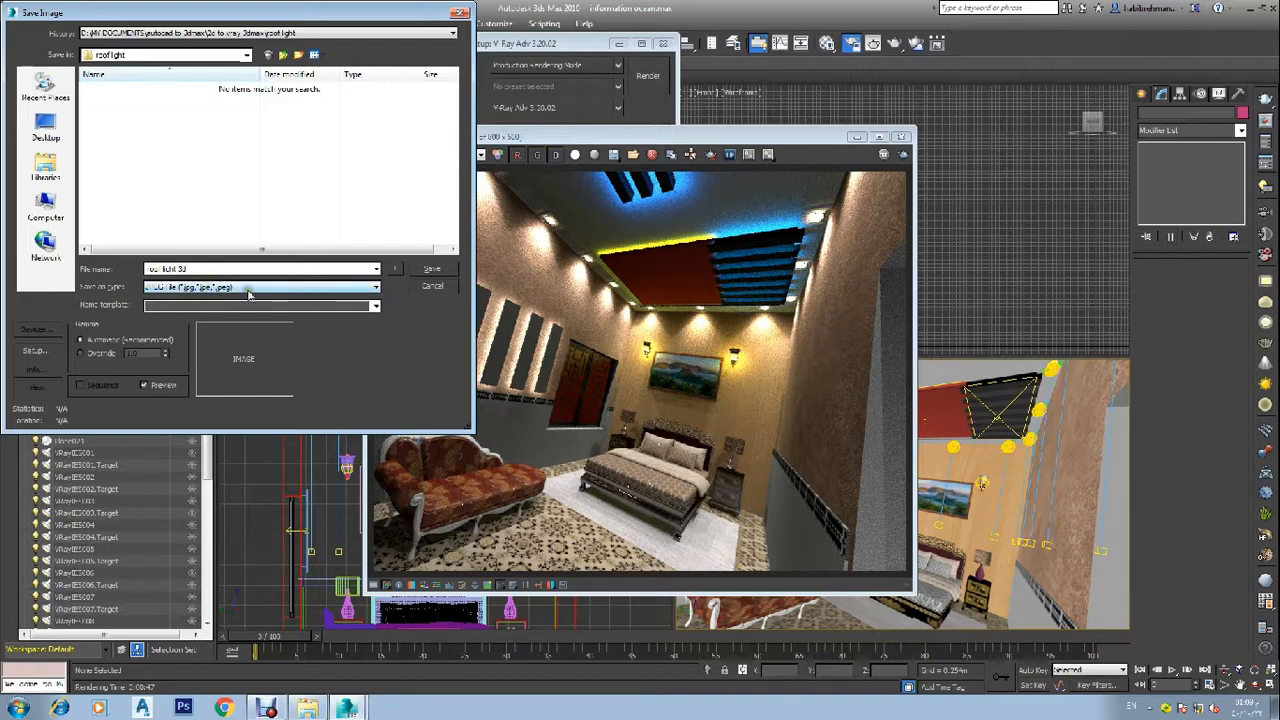
pyautogui.click(424, 269)
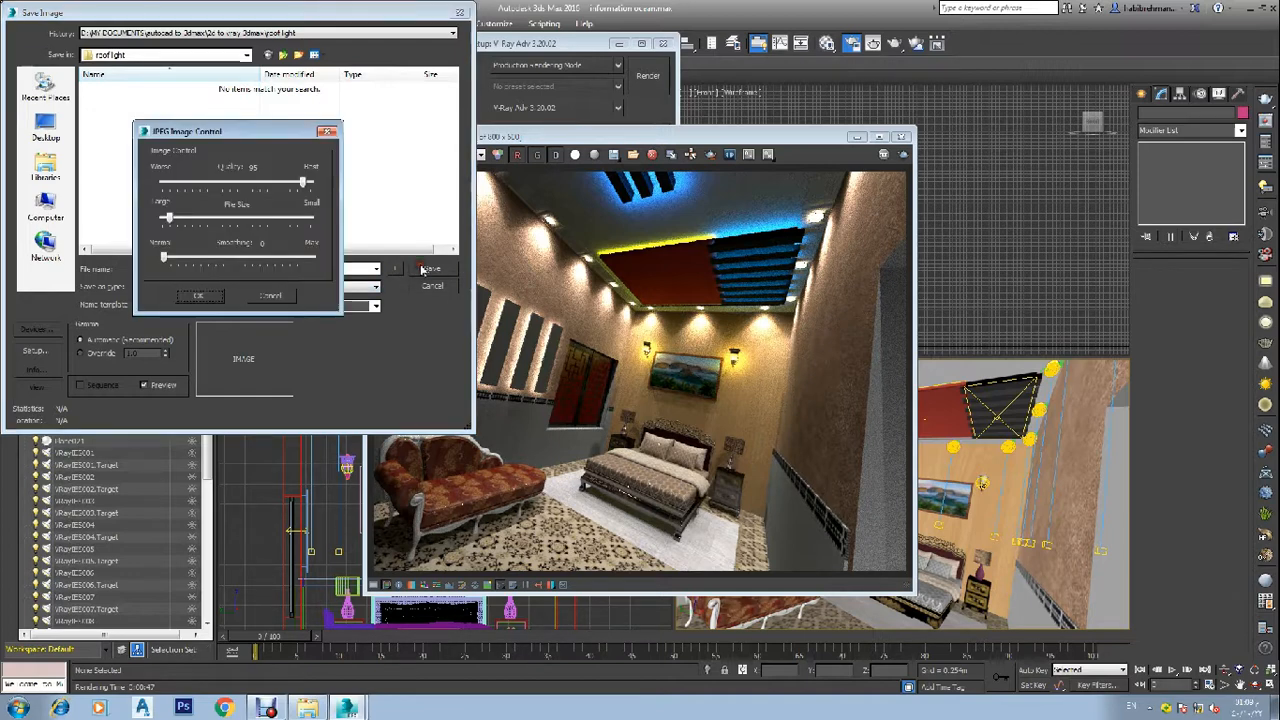
pyautogui.click(214, 292)
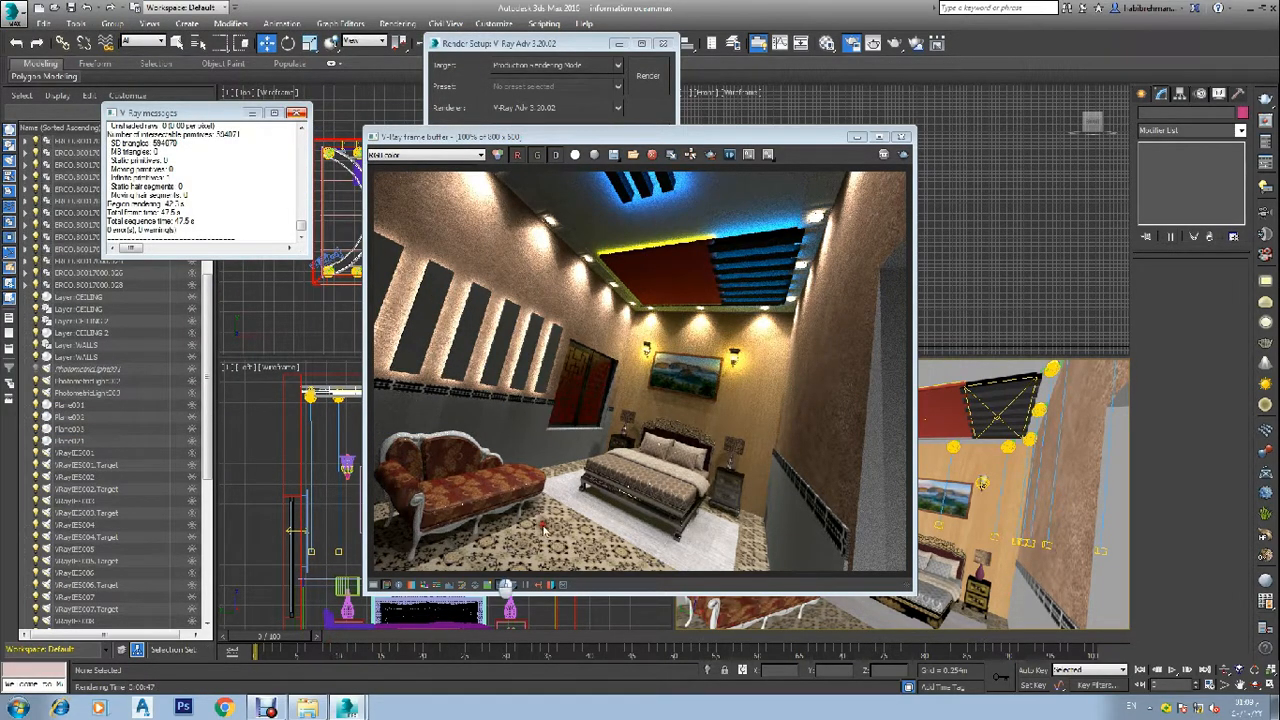
# - Close the V-Ray messages, frame buffer and Render Setup windows, activate the Top view and save the scene
pyautogui.click(296, 112)
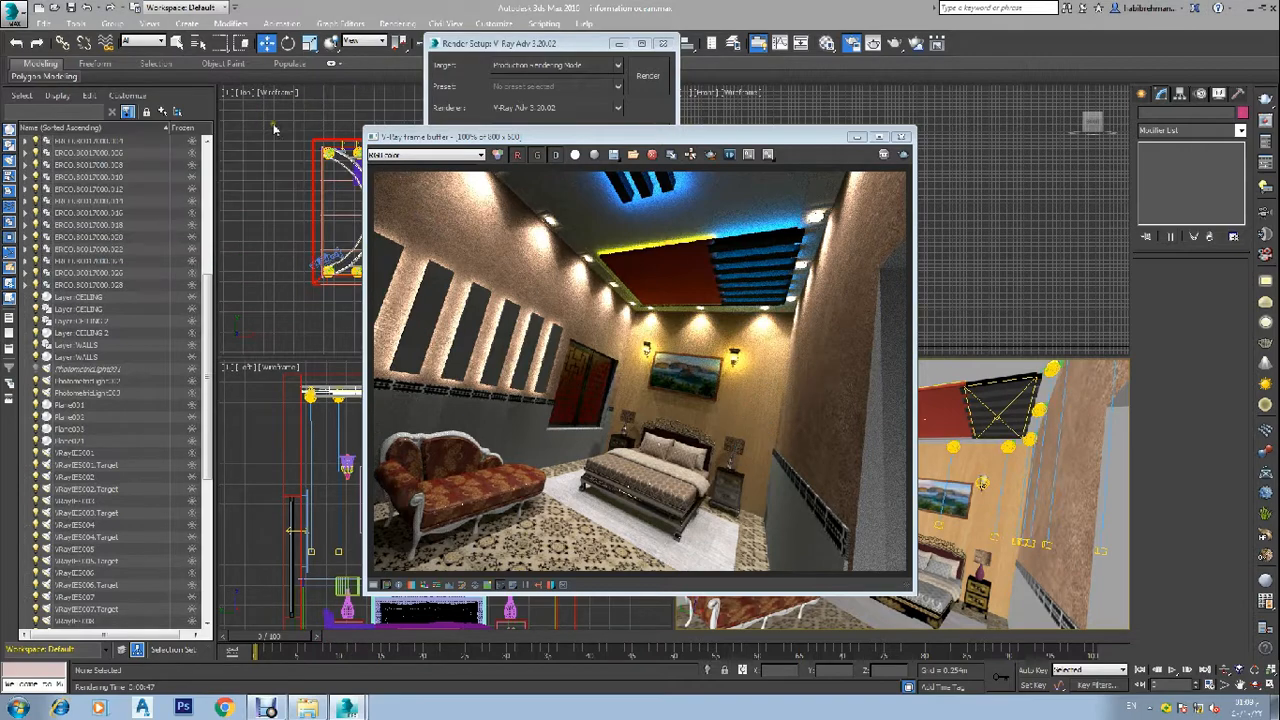
pyautogui.click(900, 137)
pyautogui.click(662, 43)
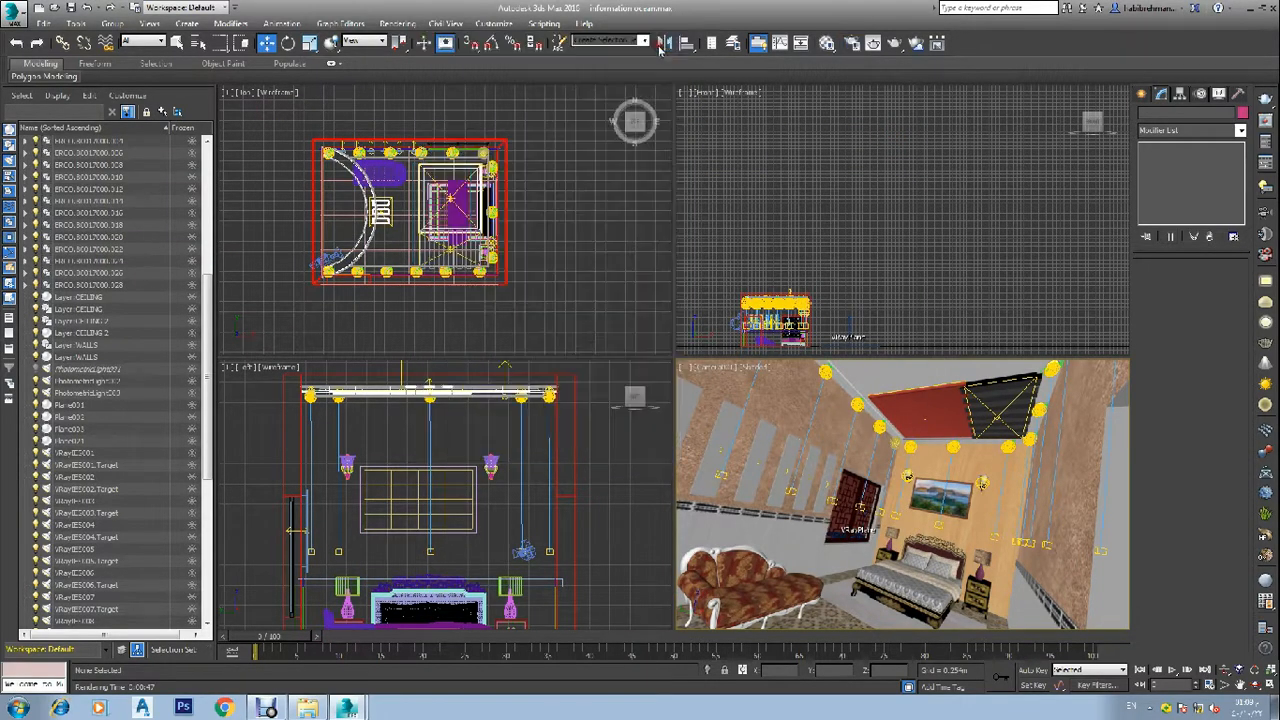
pyautogui.click(478, 117)
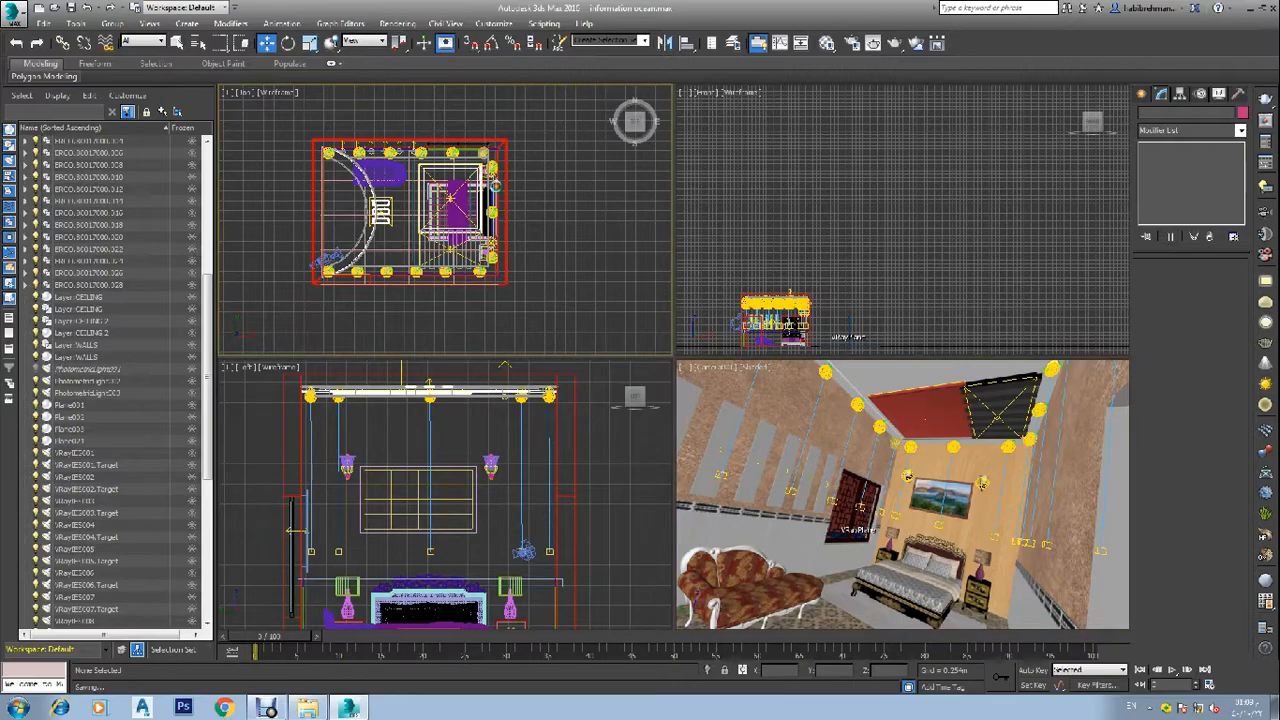